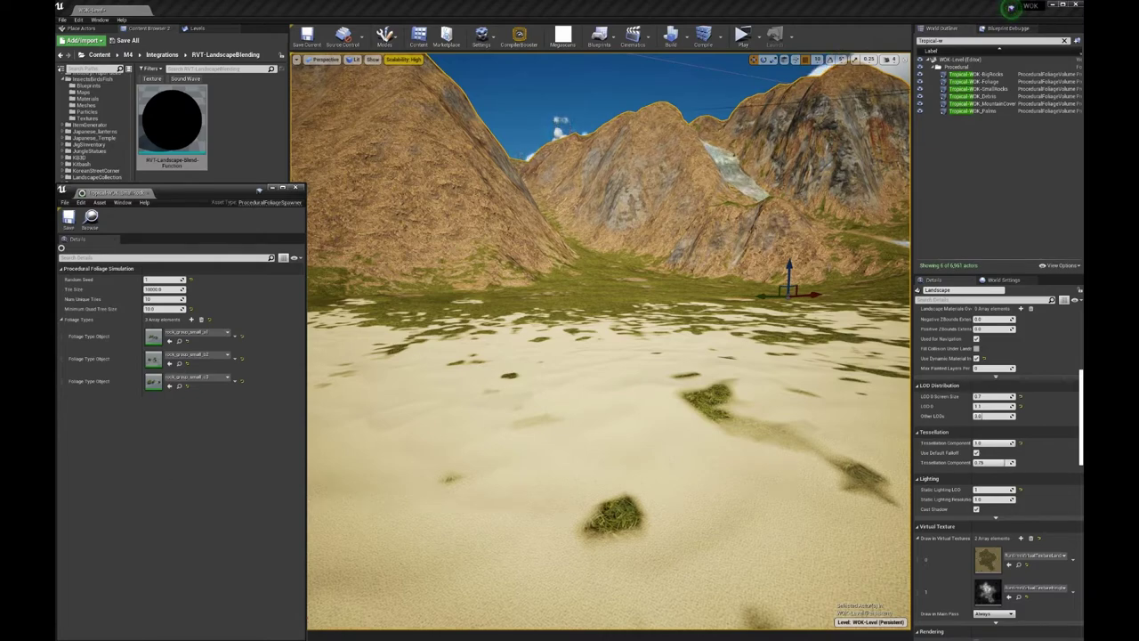
- Raise the viewport camera speed and pull back far enough to view the whole island from above
right_drag(637, 333, 774, 139)
click(885, 60)
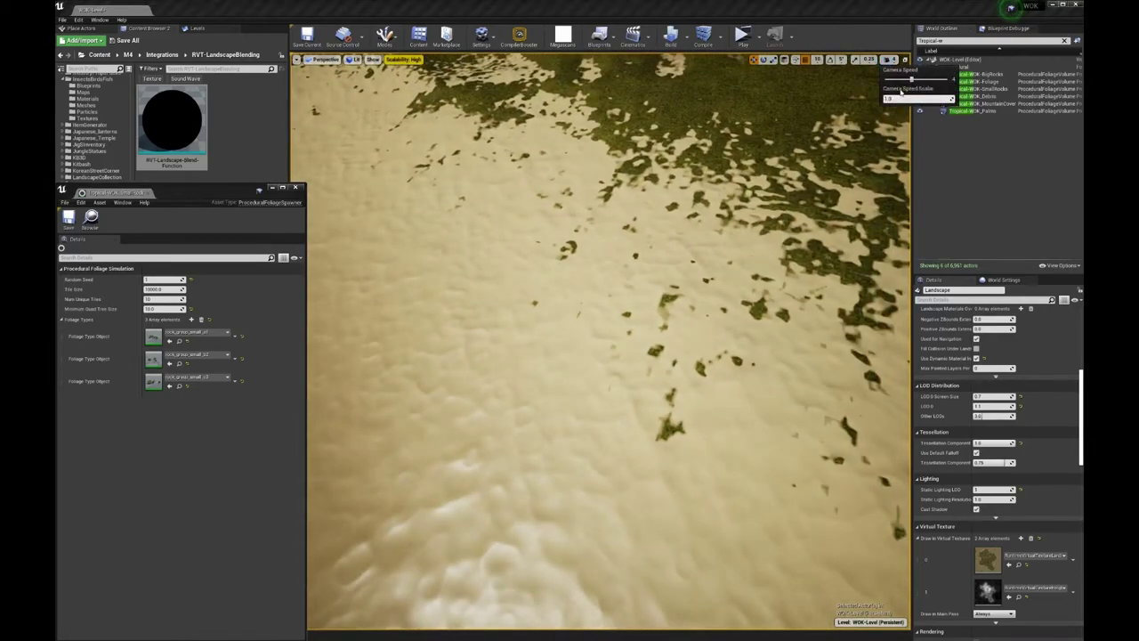
drag(911, 80, 948, 80)
right_drag(598, 294, 597, 300)
key(s)
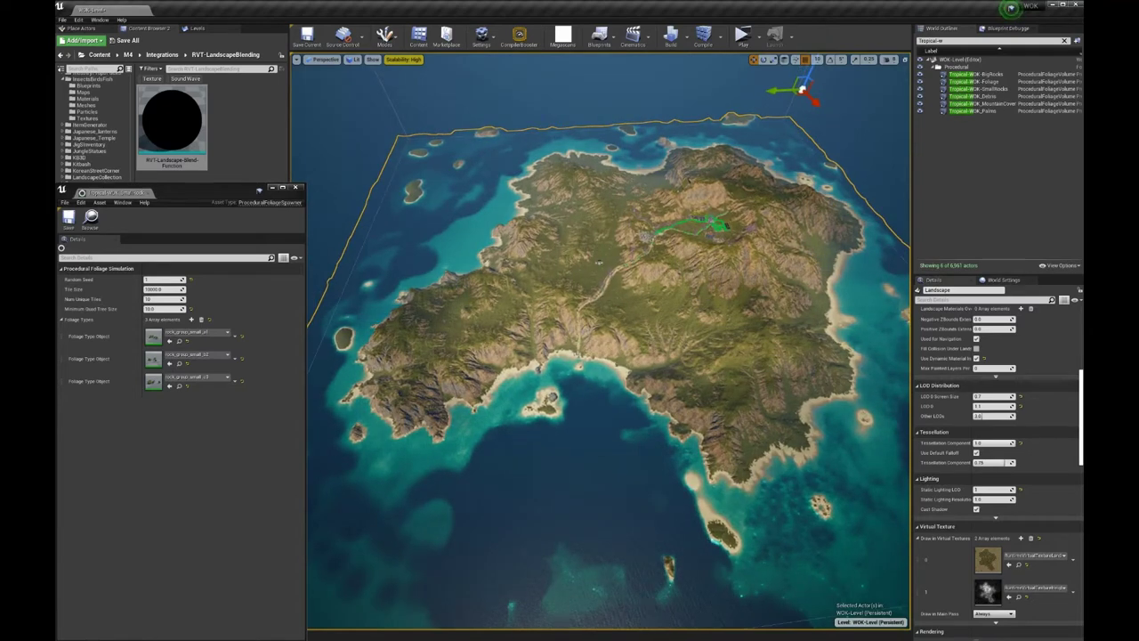
right_drag(597, 300, 597, 300)
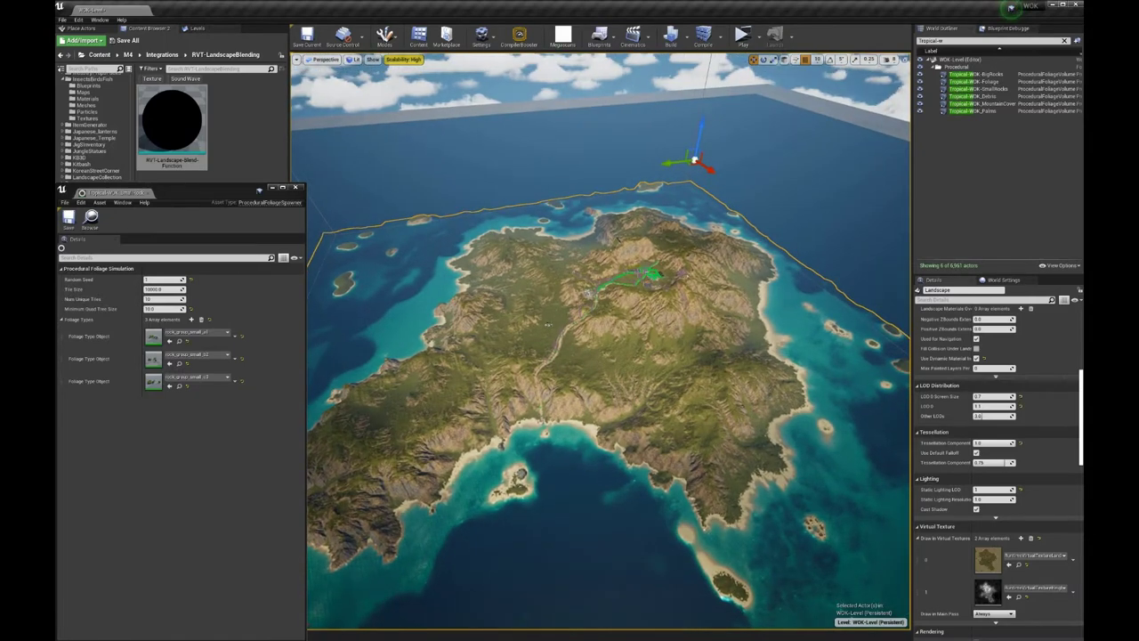
- Select the procedural foliage blocking volume on the mountain, and inspect the ground plants where the beach meets the grass
click(651, 274)
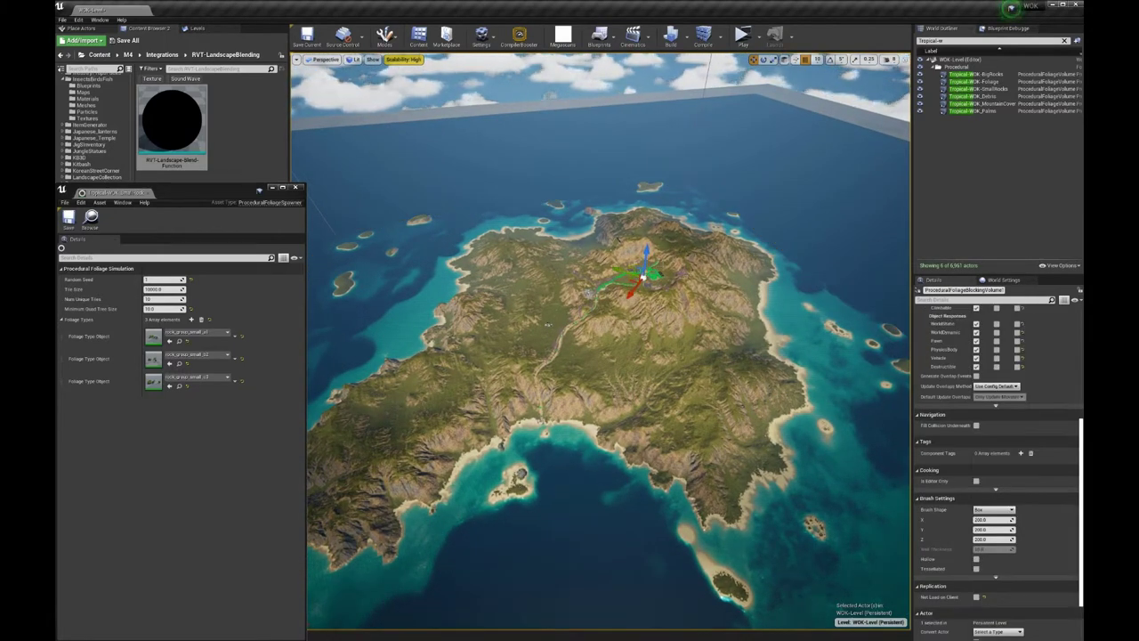
right_drag(650, 274, 623, 312)
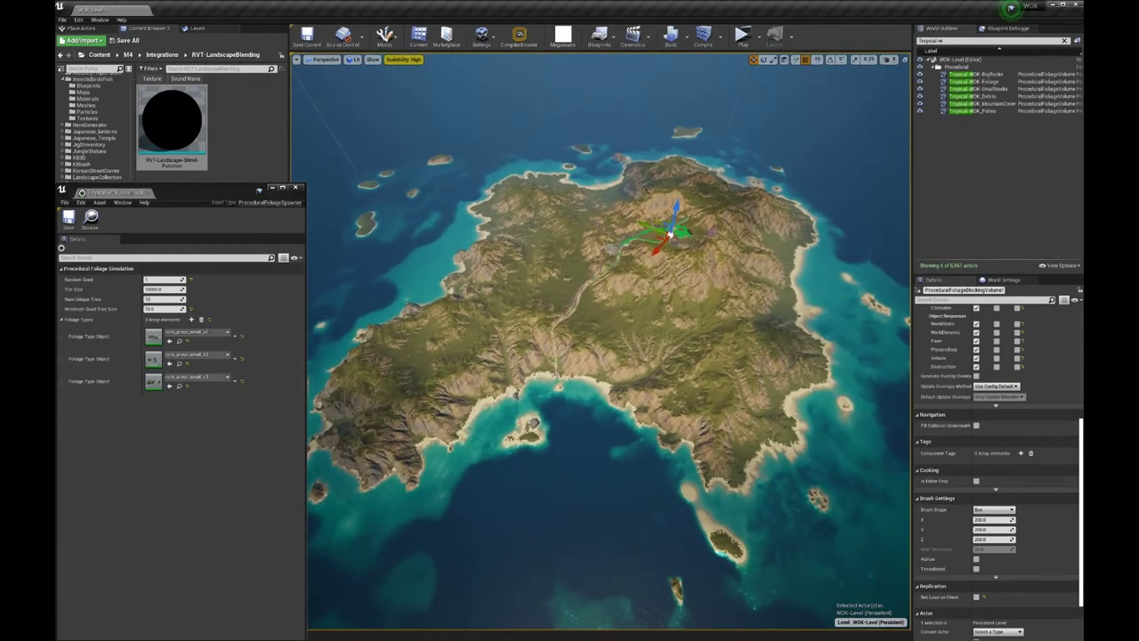
key(w)
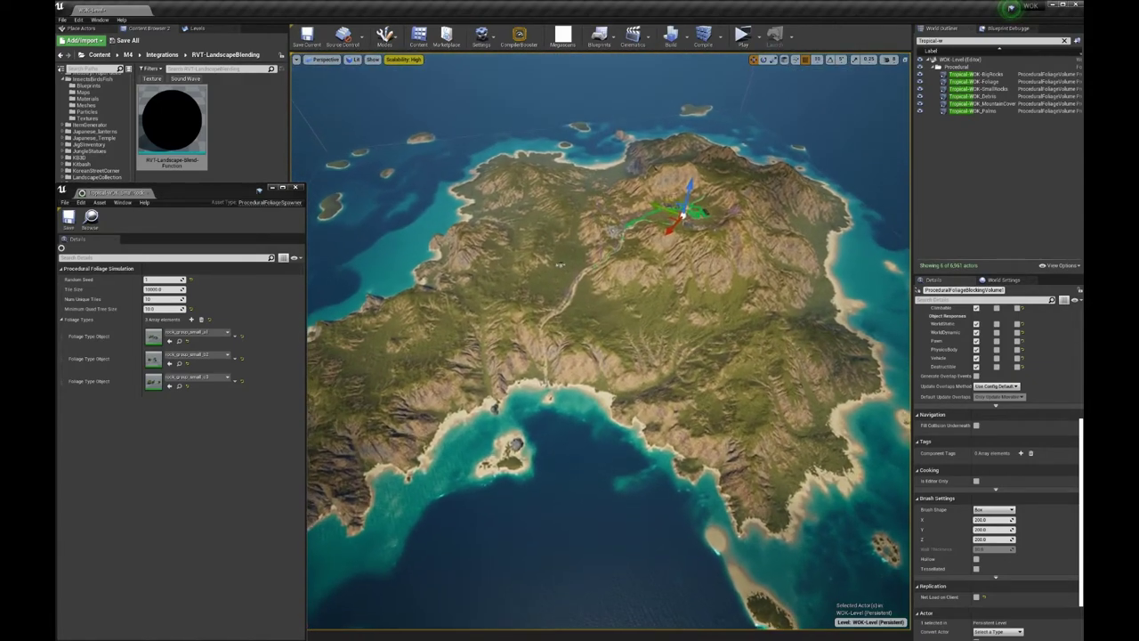
key(w)
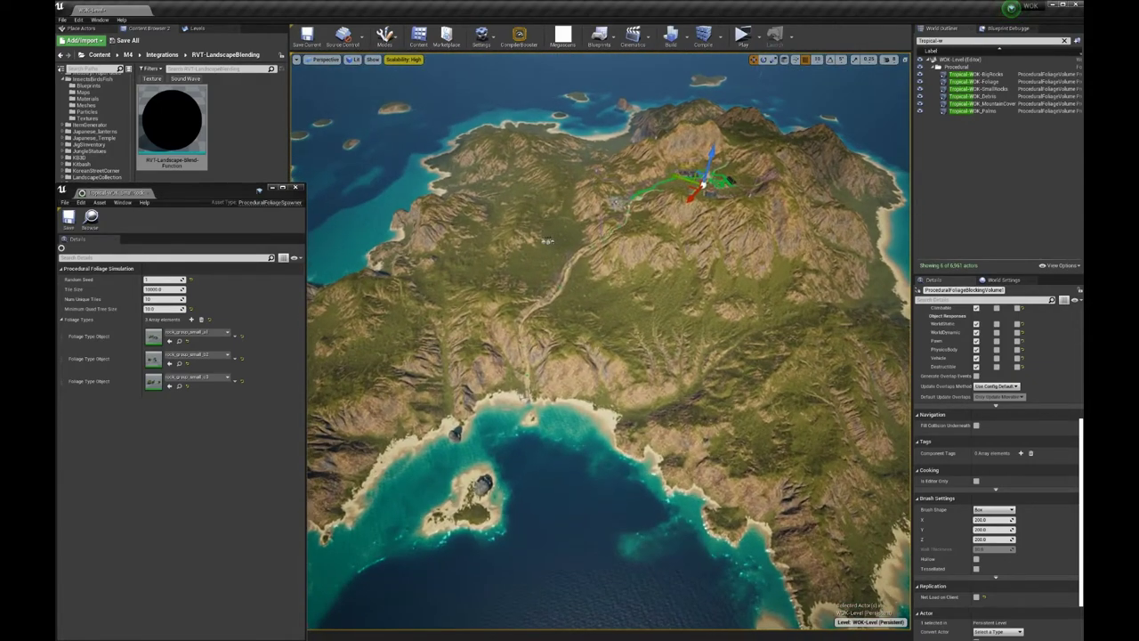
right_drag(648, 275, 569, 359)
right_drag(648, 276, 647, 276)
right_drag(674, 358, 673, 359)
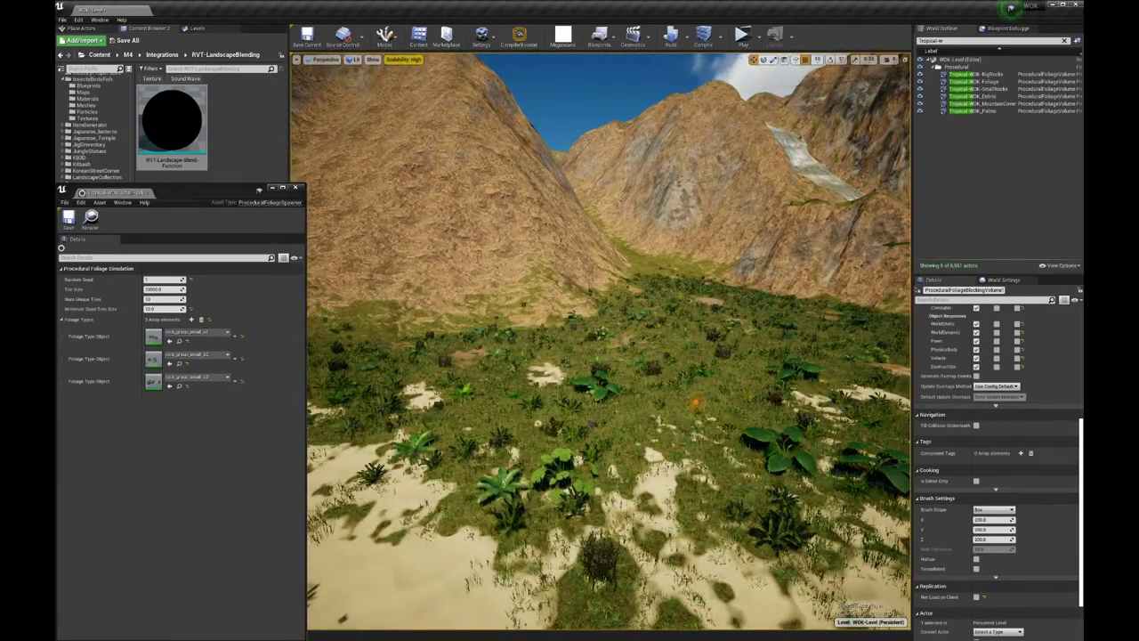
right_drag(719, 136, 719, 136)
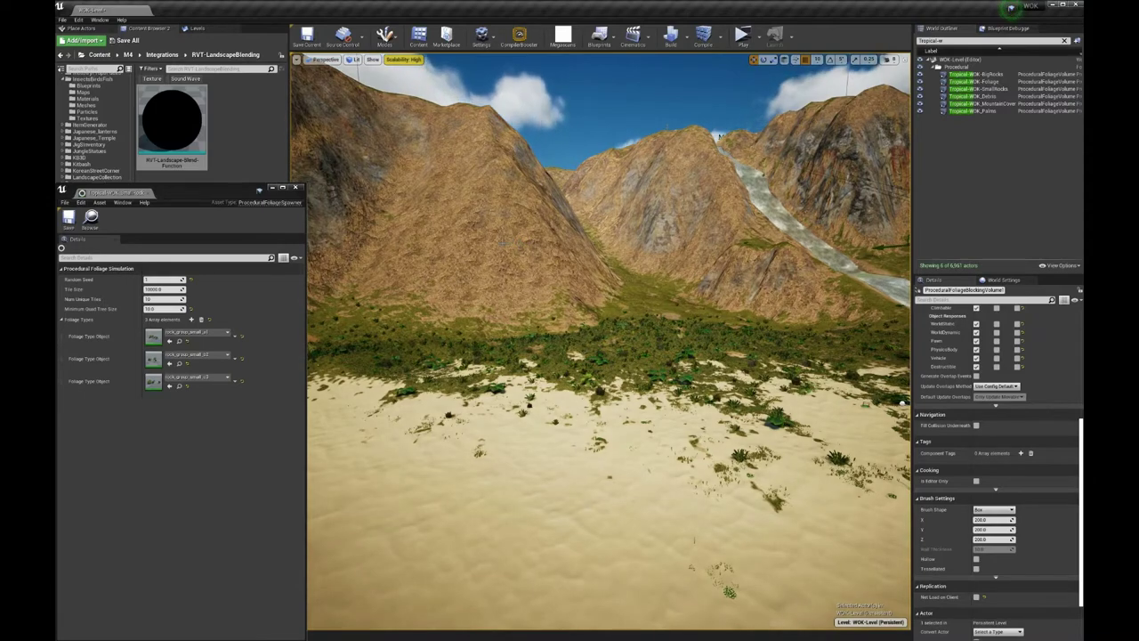
- Examine the landscape blending and foliage along the mountain slopes, grassy ravine and river
right_drag(600, 343, 610, 307)
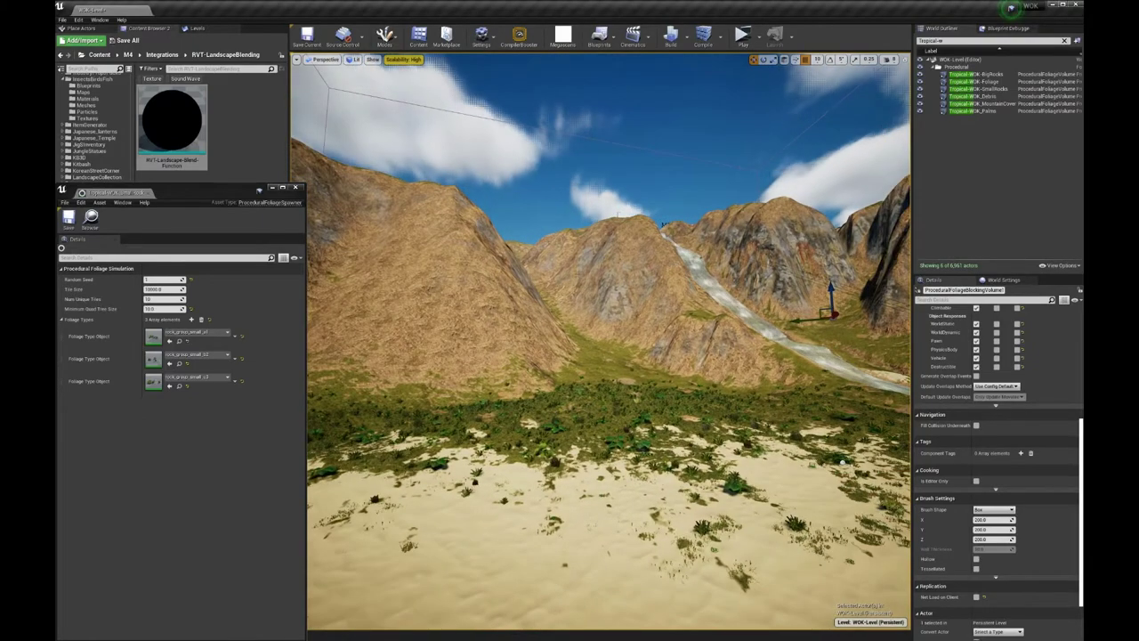
key(w)
right_drag(609, 307, 560, 280)
right_drag(681, 133, 605, 317)
key(s)
key(w)
key(w)
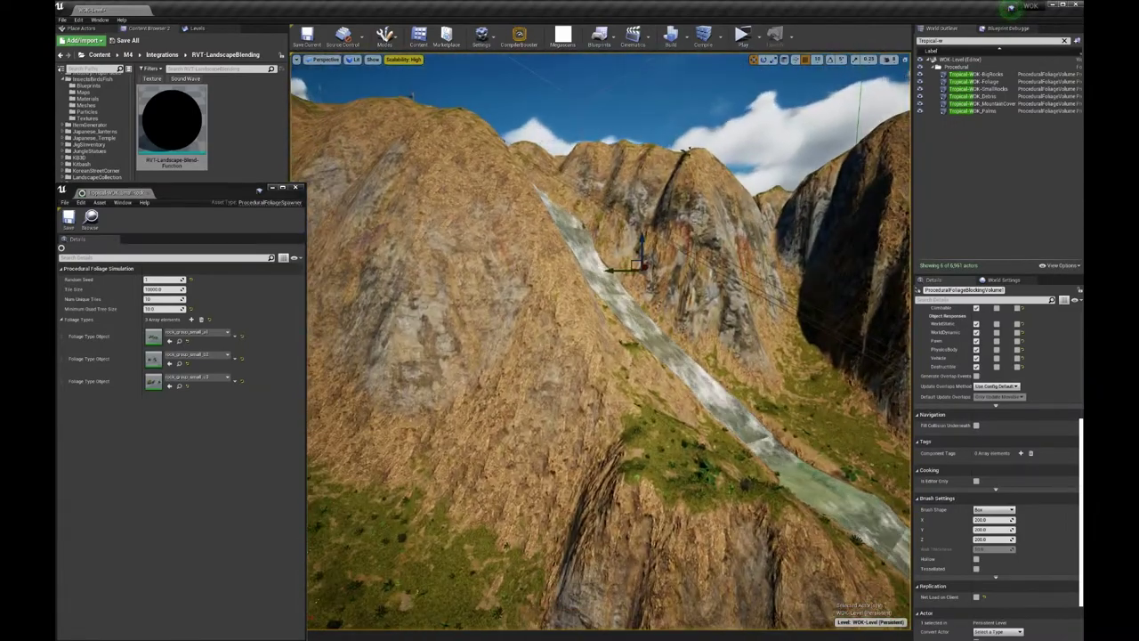
right_drag(605, 317, 527, 309)
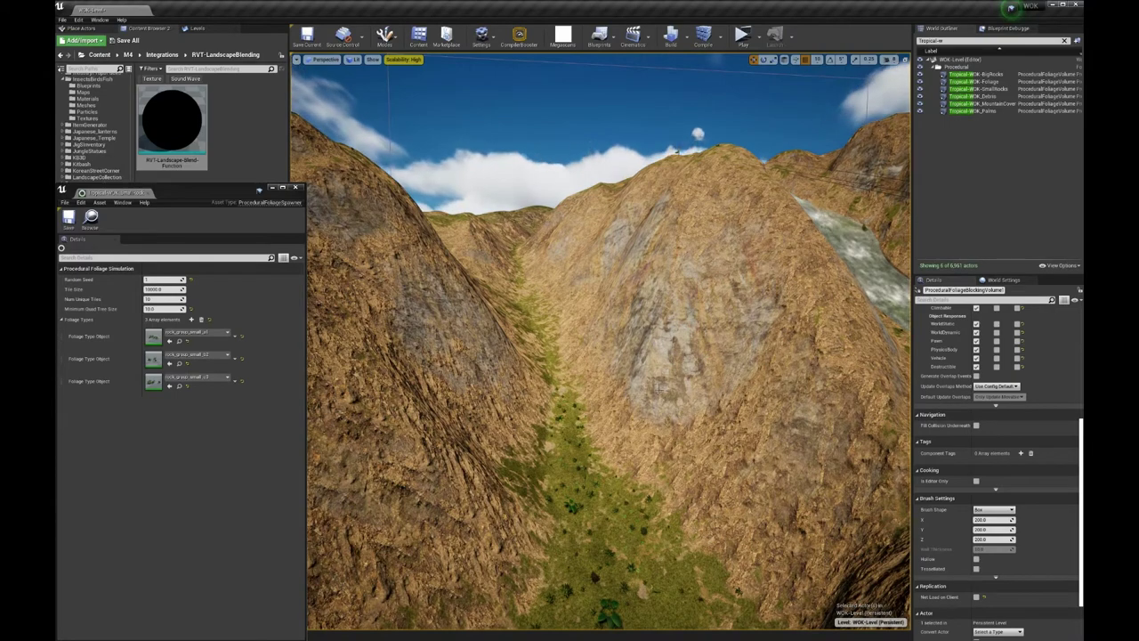
right_drag(534, 317, 676, 303)
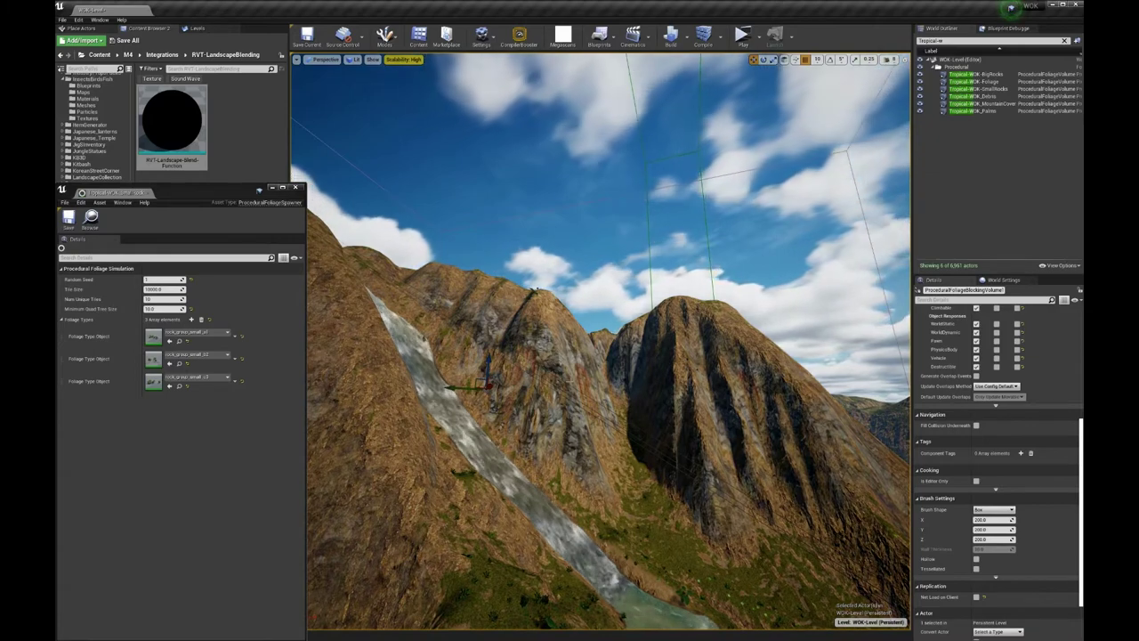
key(w)
right_drag(568, 409, 672, 423)
key(s)
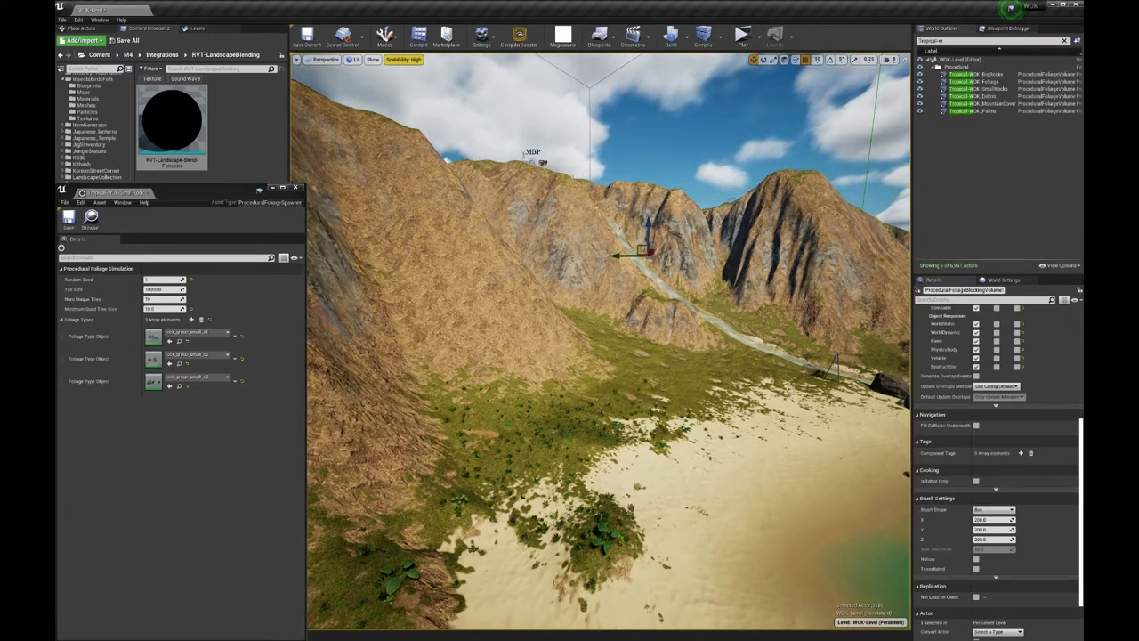
- Survey the coastline and jetty, then return to the plants at the edge of the beach
right_drag(602, 340, 714, 381)
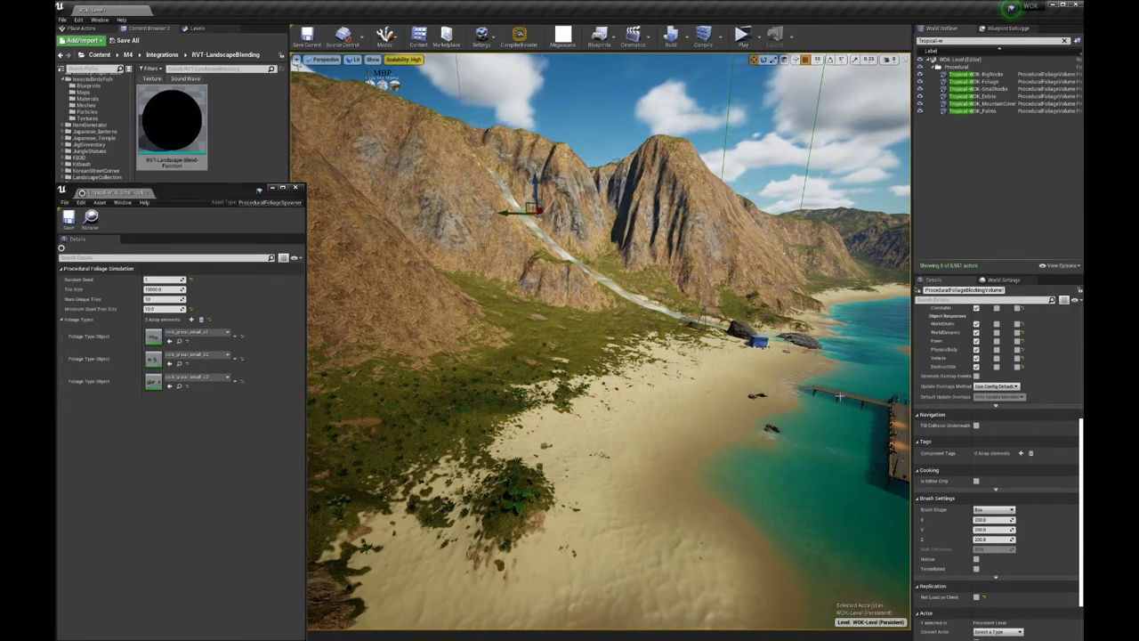
right_drag(861, 407, 904, 375)
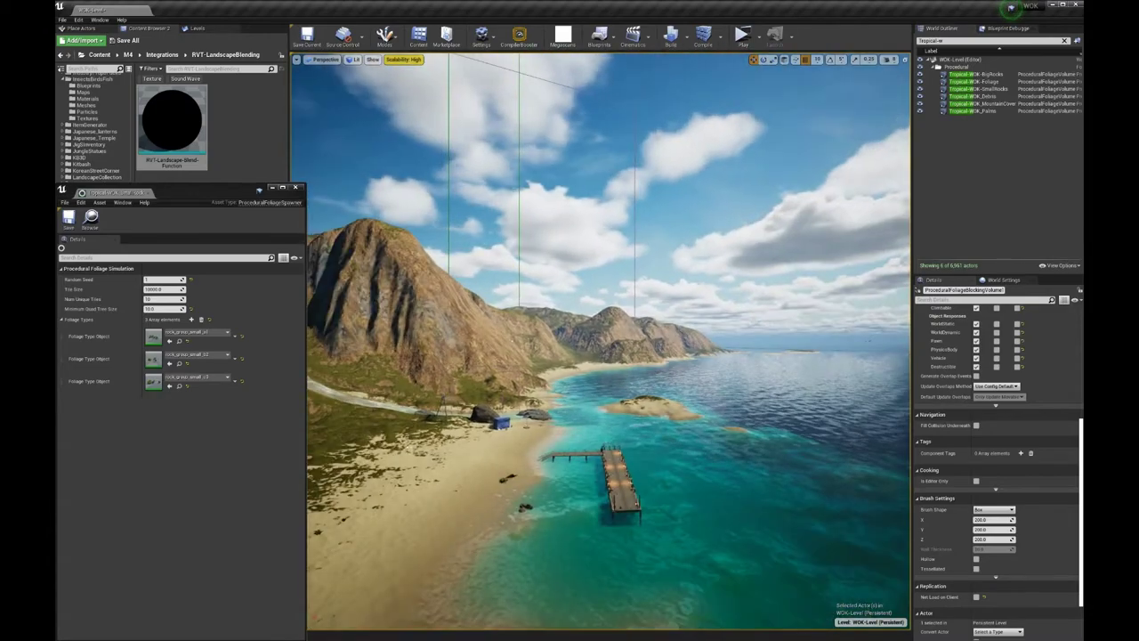
key(w)
right_drag(867, 340, 673, 414)
key(w)
right_drag(837, 392, 836, 383)
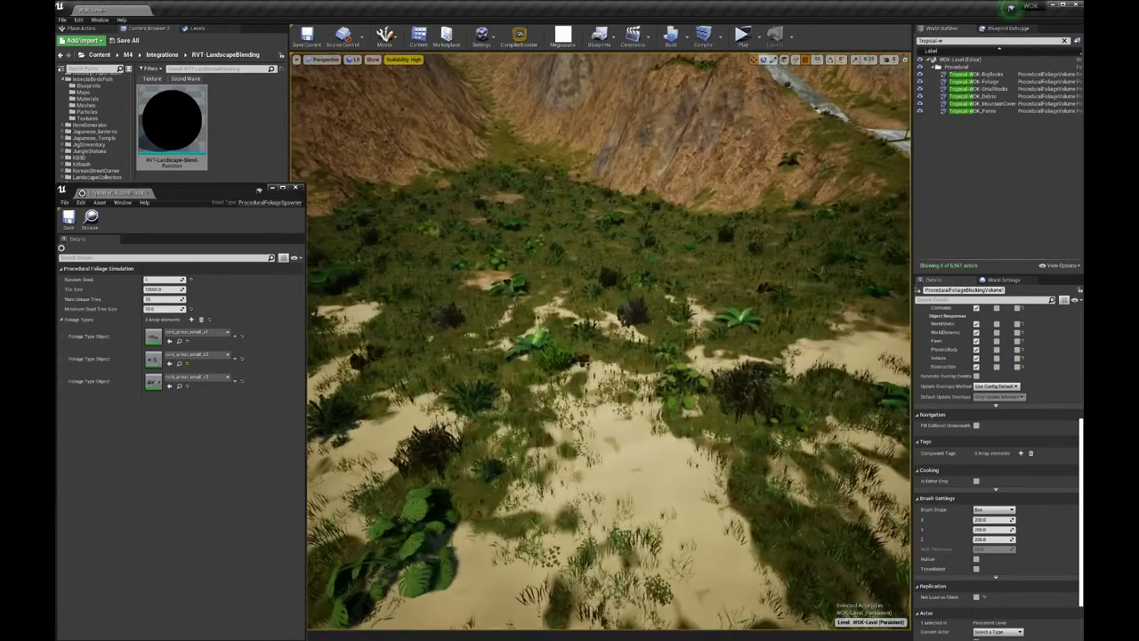
- Slow the camera to inspect the grass at ground level, then restore the camera speed to 4
click(887, 60)
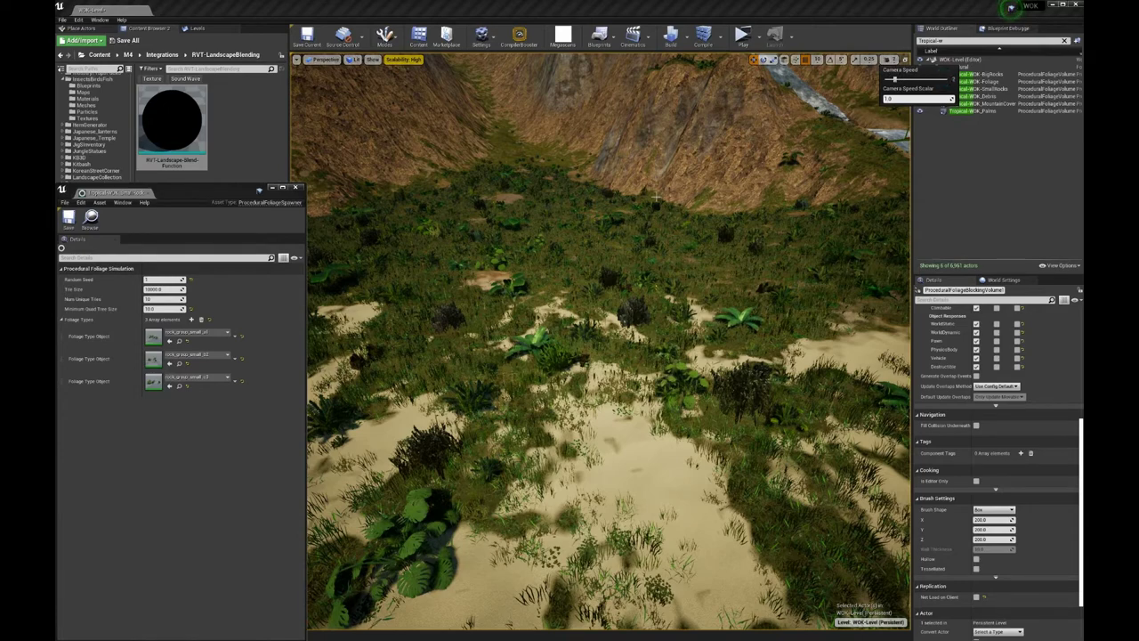
right_drag(630, 233, 623, 392)
right_drag(655, 197, 656, 197)
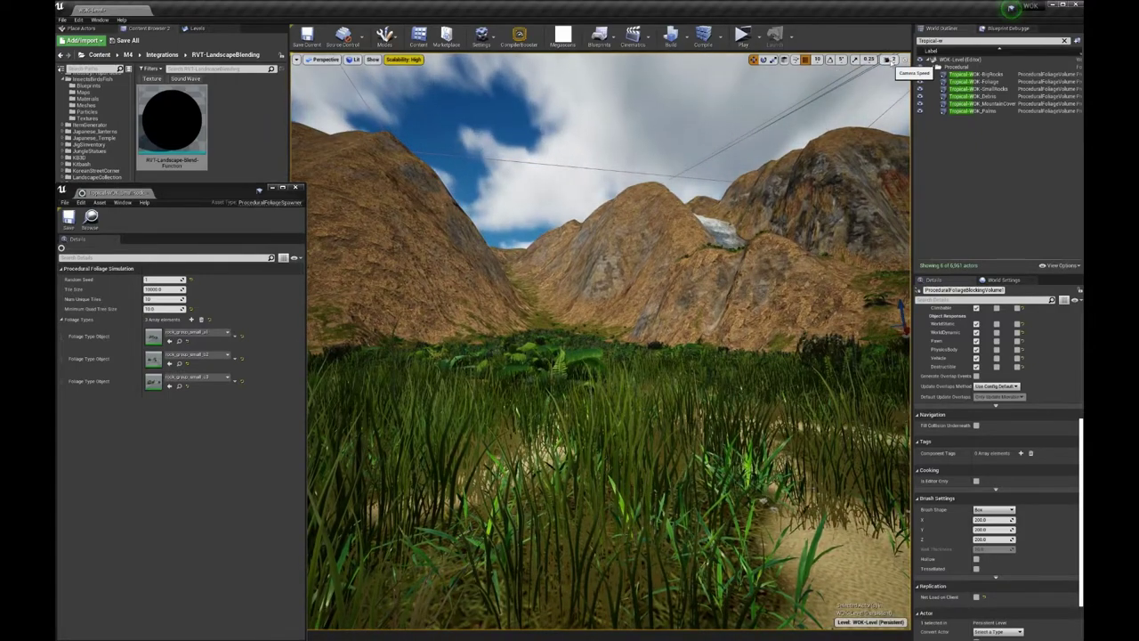
click(890, 60)
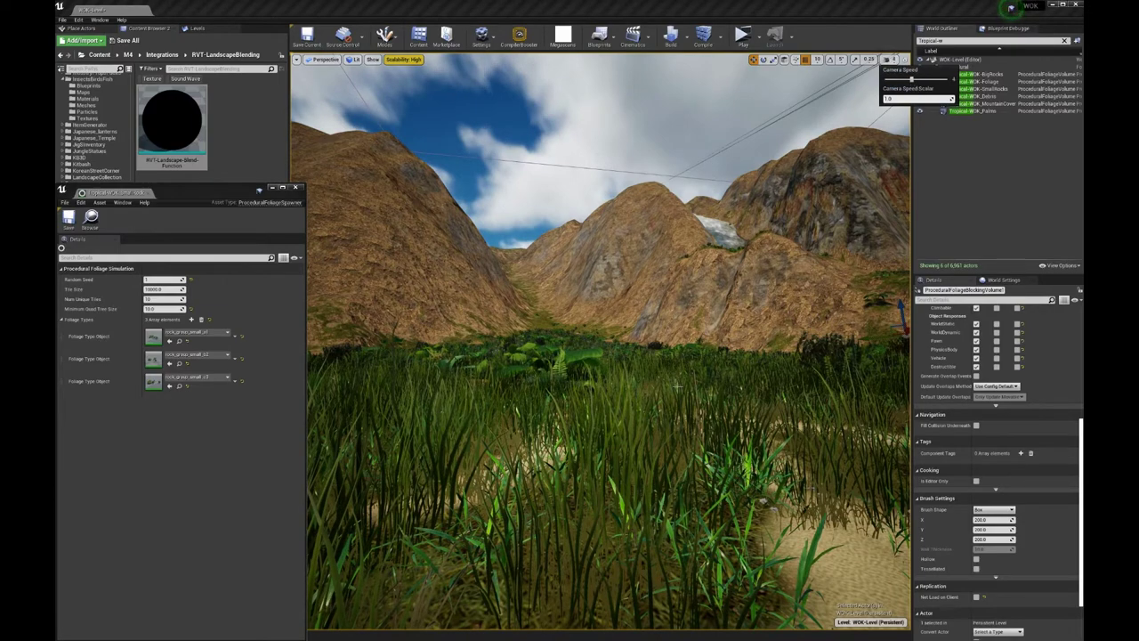
right_drag(660, 372, 676, 384)
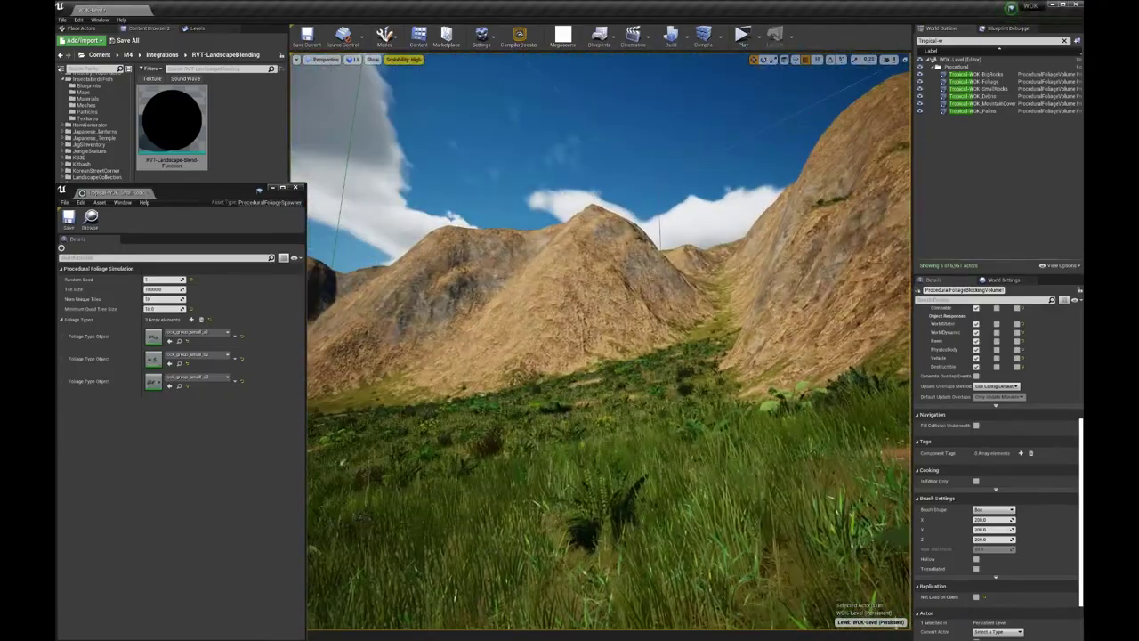
- Select the Tropical-WOK-BigRocks volume, then the Tropical-WOK-Foliage volume, and inspect the ferns and grass behind the beach
right_drag(601, 343, 422, 343)
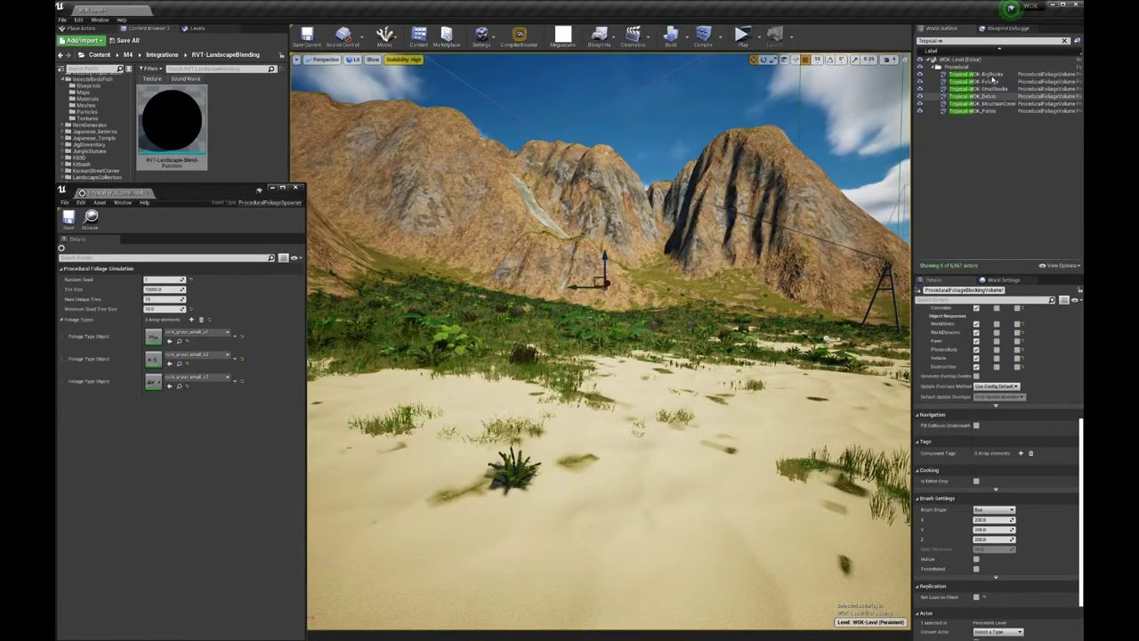
click(979, 74)
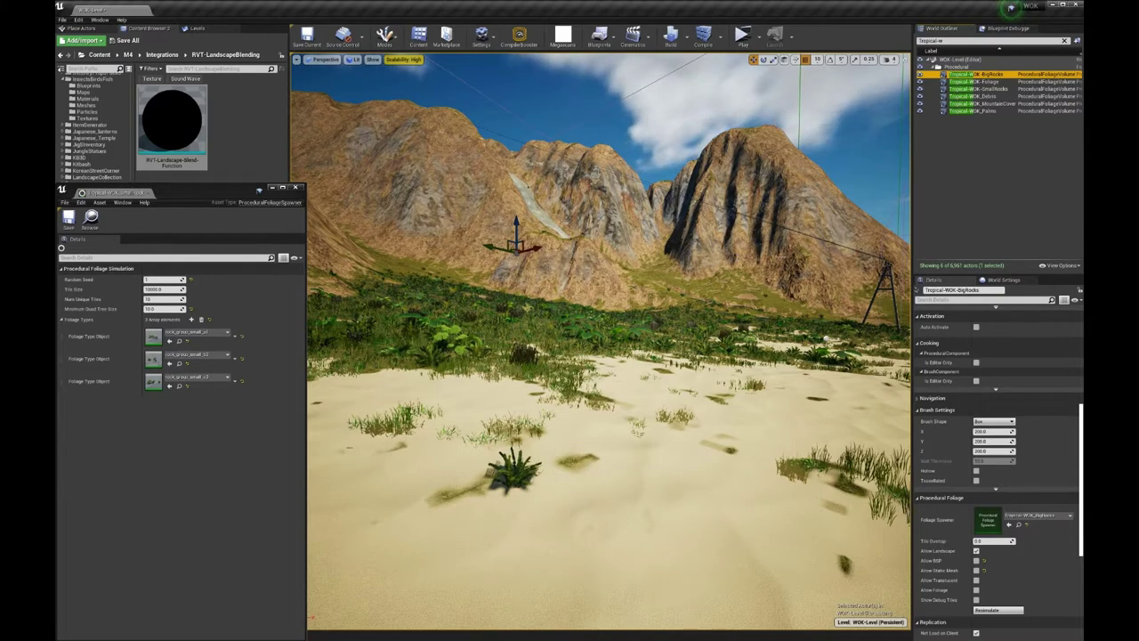
click(989, 82)
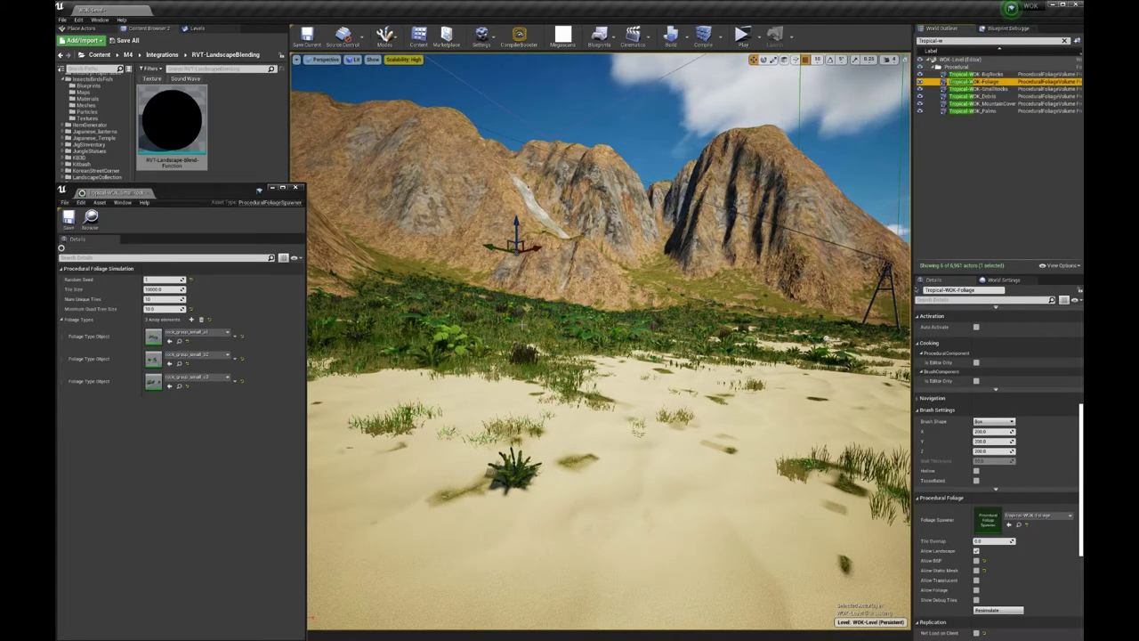
key(w)
right_drag(490, 329, 411, 316)
scroll(621, 400, up, 3)
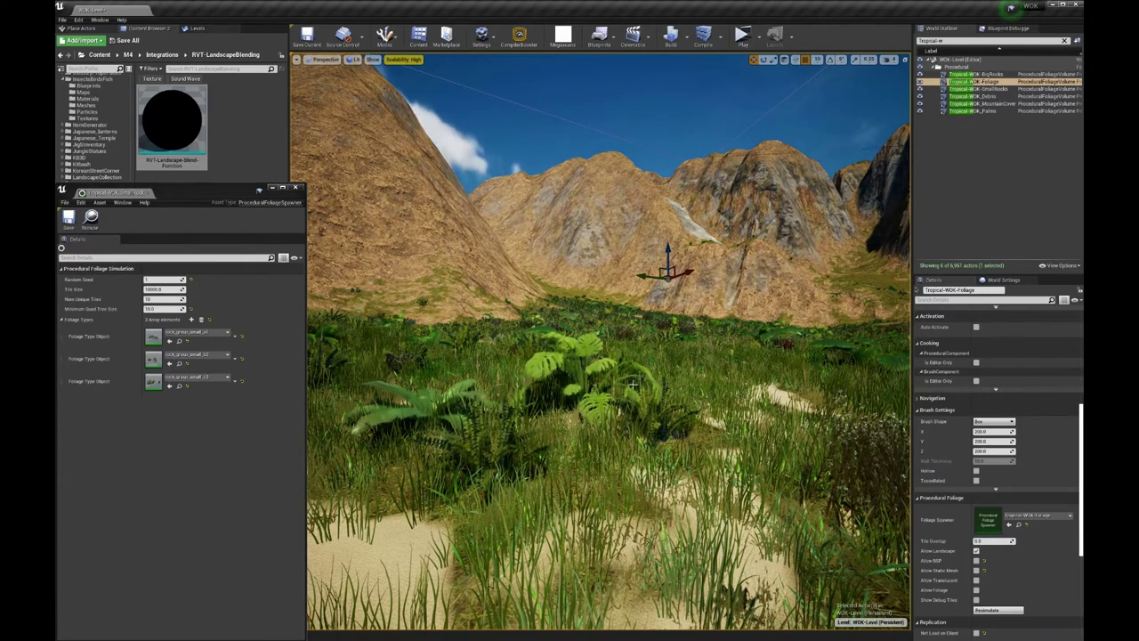
right_drag(638, 388, 903, 386)
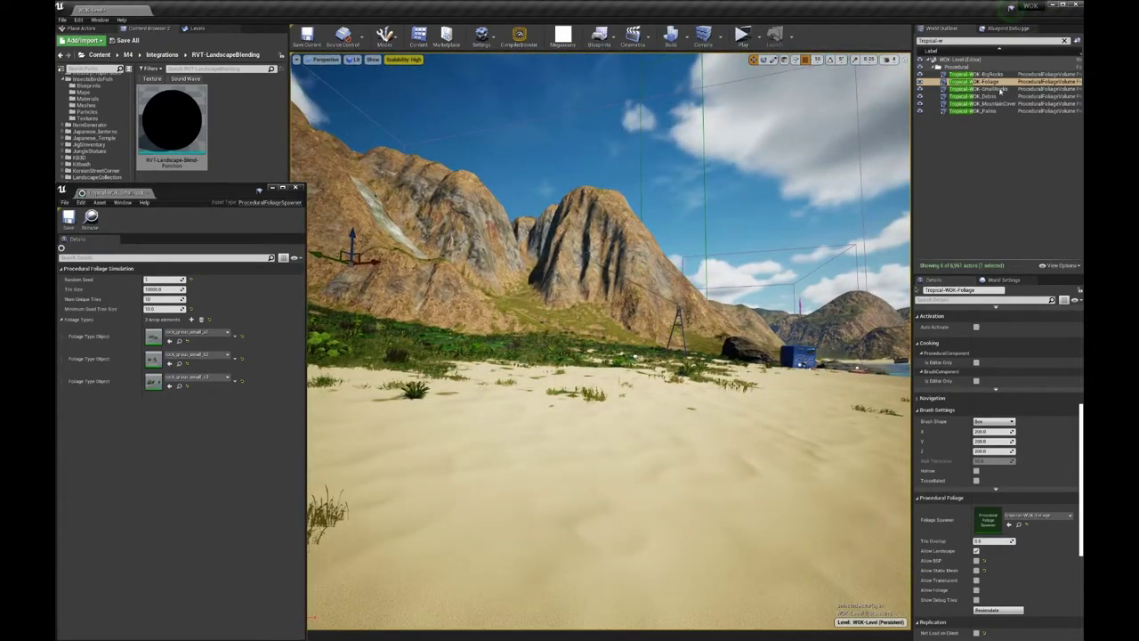
- Select the Tropical-WOK-SmallRocks volume, then the Tropical-WOK_Debris volume, and look over the sand and shoreline
click(999, 89)
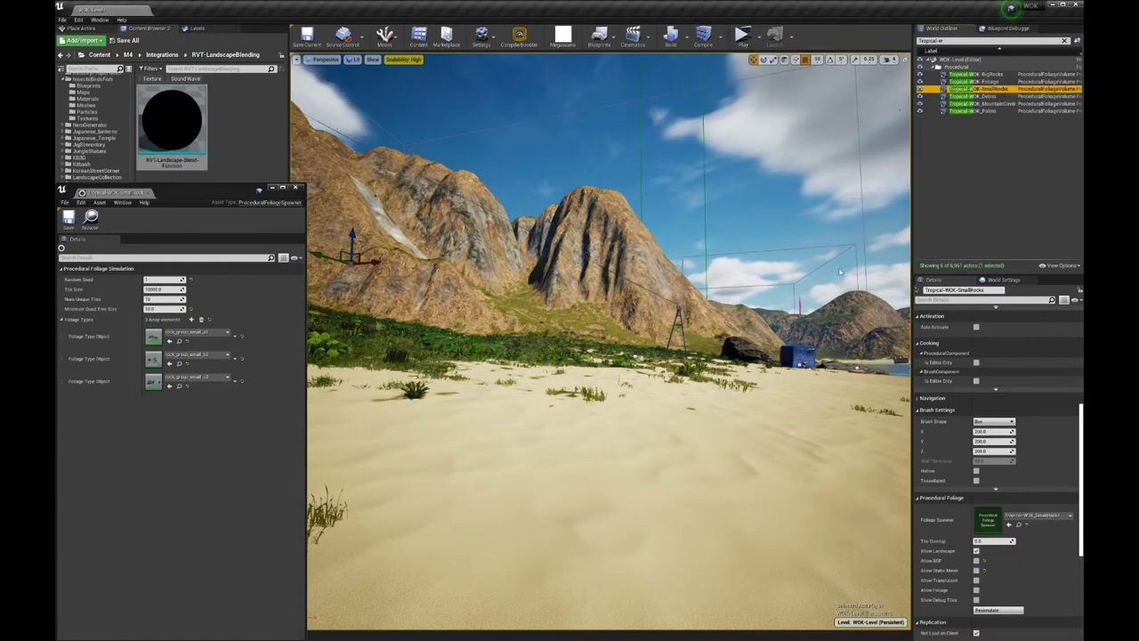
right_drag(829, 287, 906, 274)
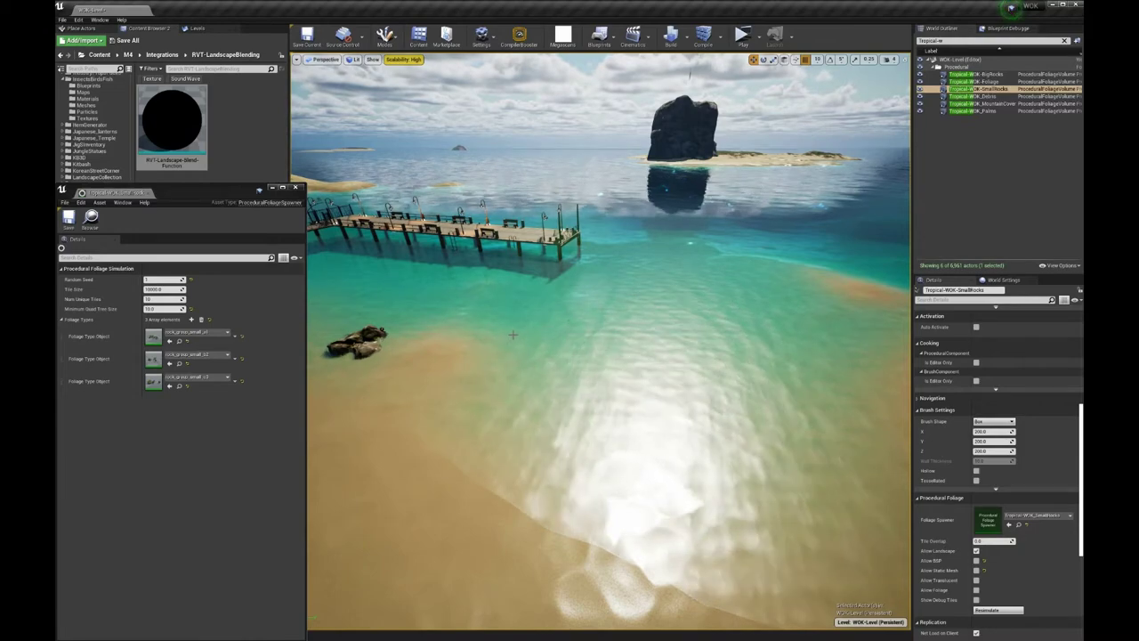
key(Down)
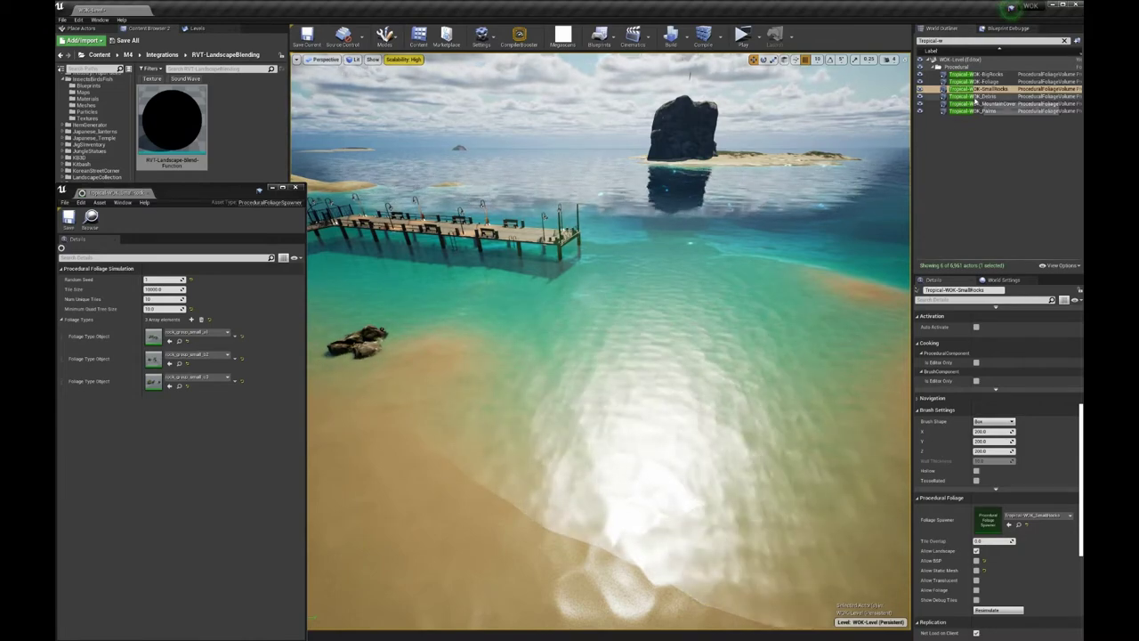
right_drag(750, 300, 650, 496)
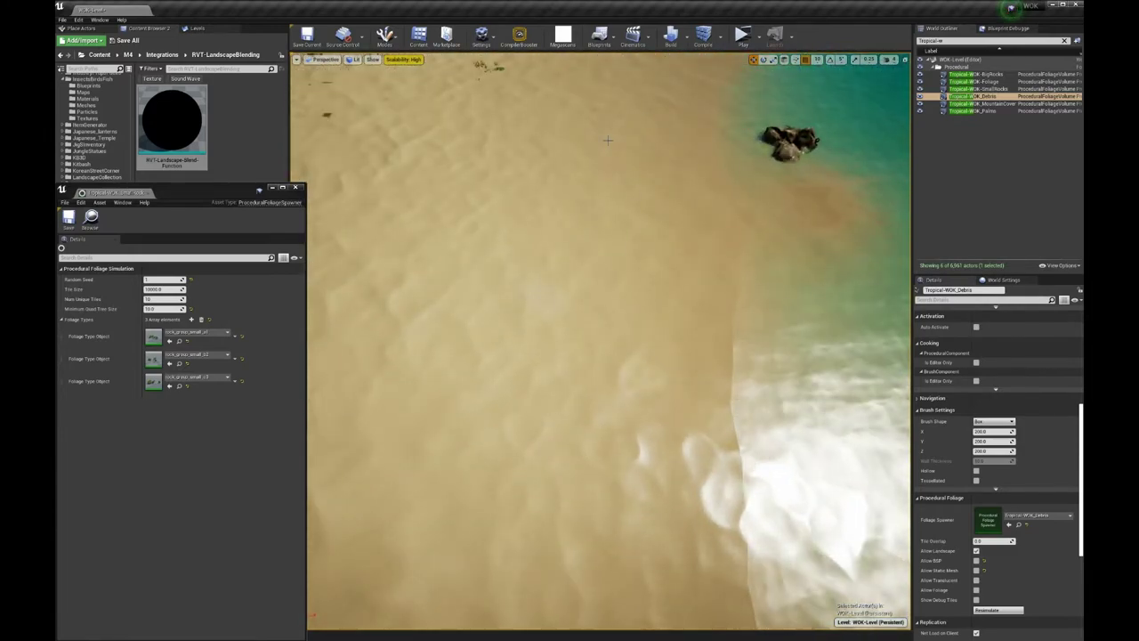
right_drag(608, 139, 608, 106)
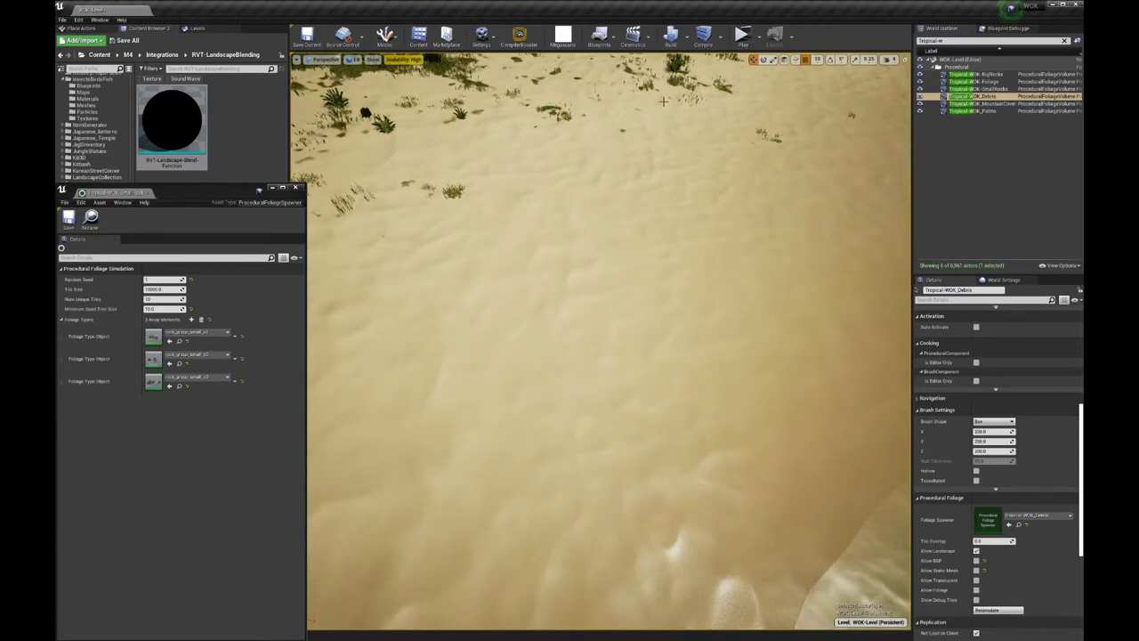
right_drag(607, 107, 613, 59)
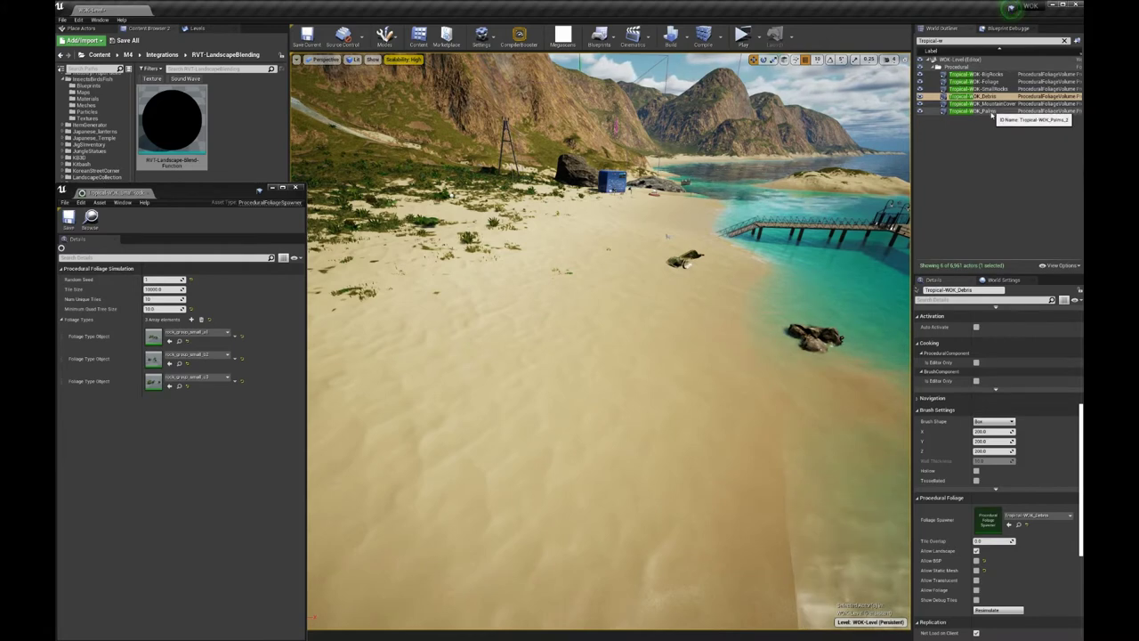
- Select the Tropical-WOK_Palms volume and open its assigned foliage spawner asset for editing
click(992, 112)
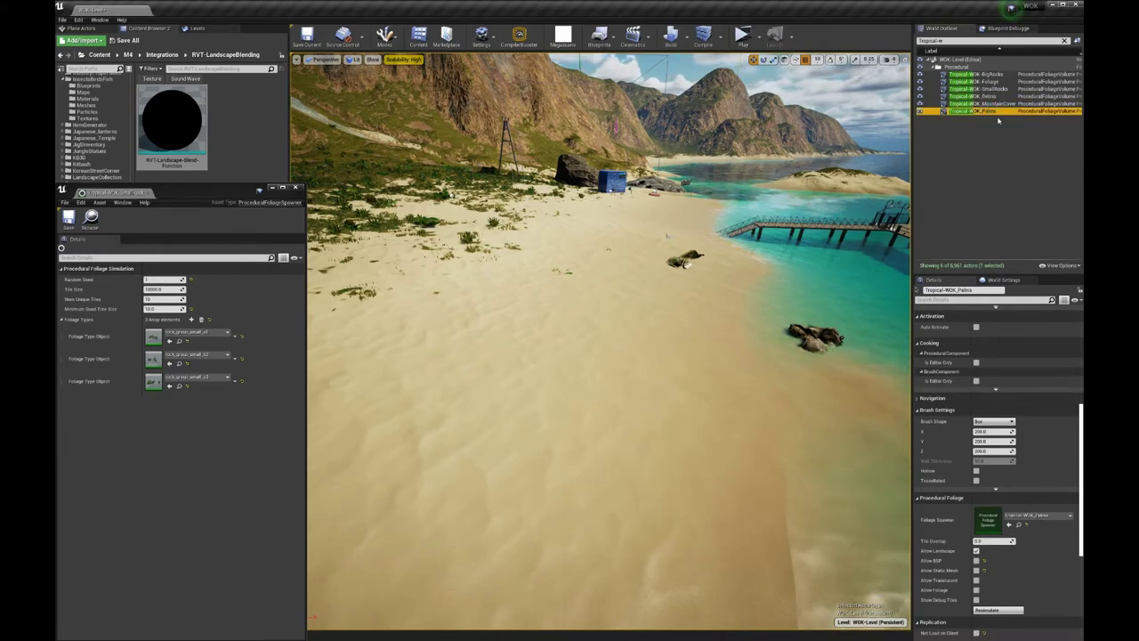
double_click(993, 522)
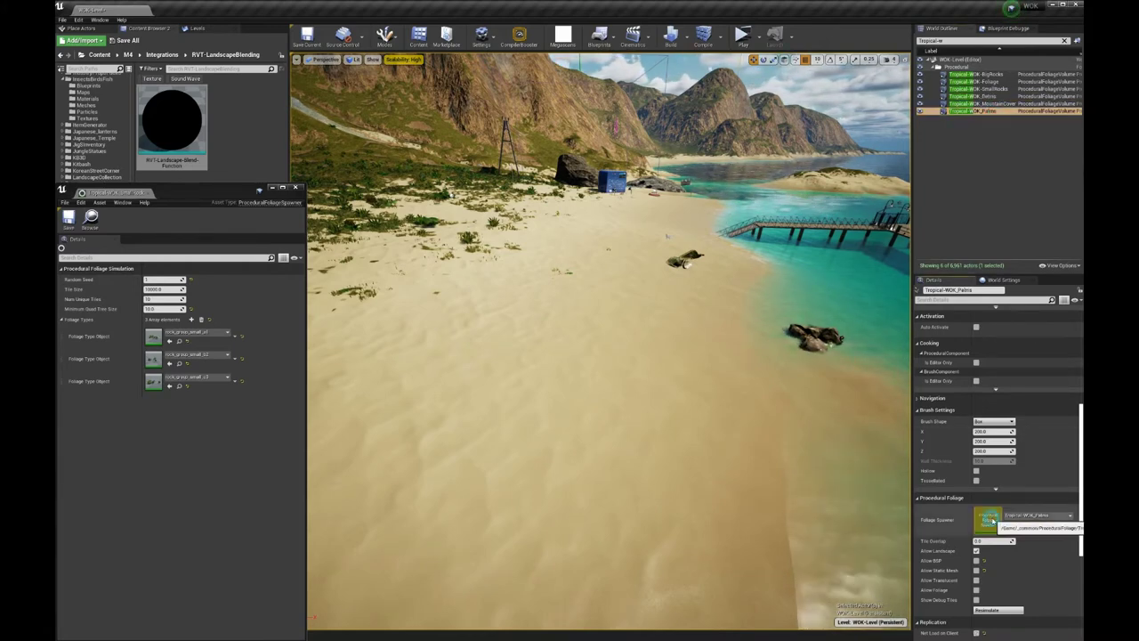
double_click(987, 521)
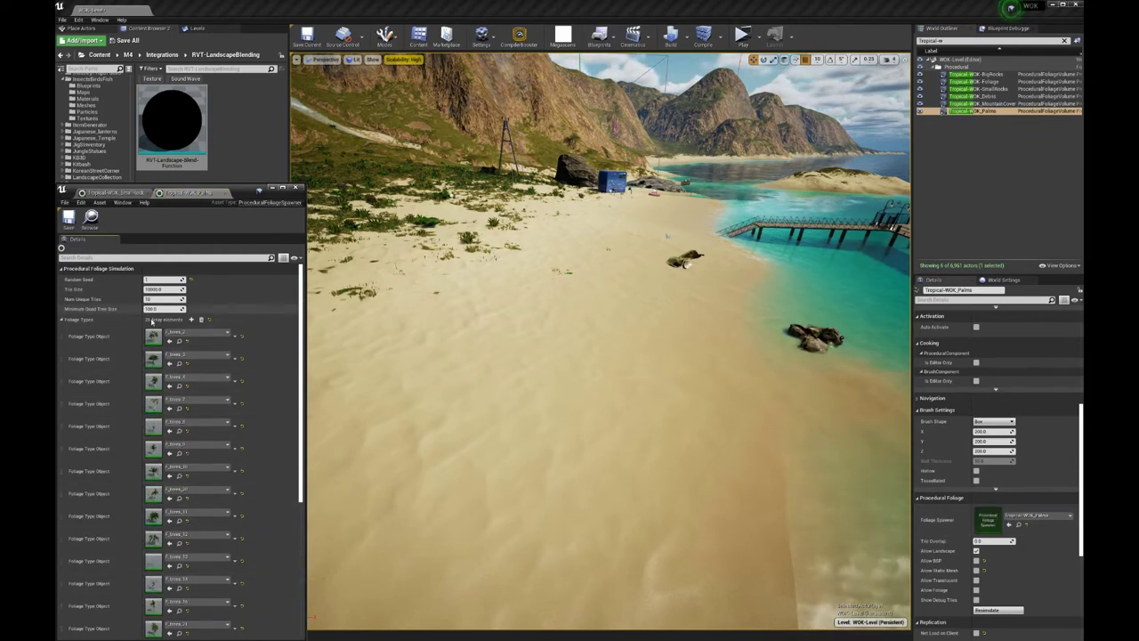
- Review the Tropical-WOK_Palms spawner's foliage types, open one palm type to examine its placement and procedural settings, and close both assets
drag(302, 295, 297, 350)
double_click(153, 319)
mouse_move(301, 283)
mouse_down()
mouse_move(311, 497)
mouse_move(309, 276)
mouse_up()
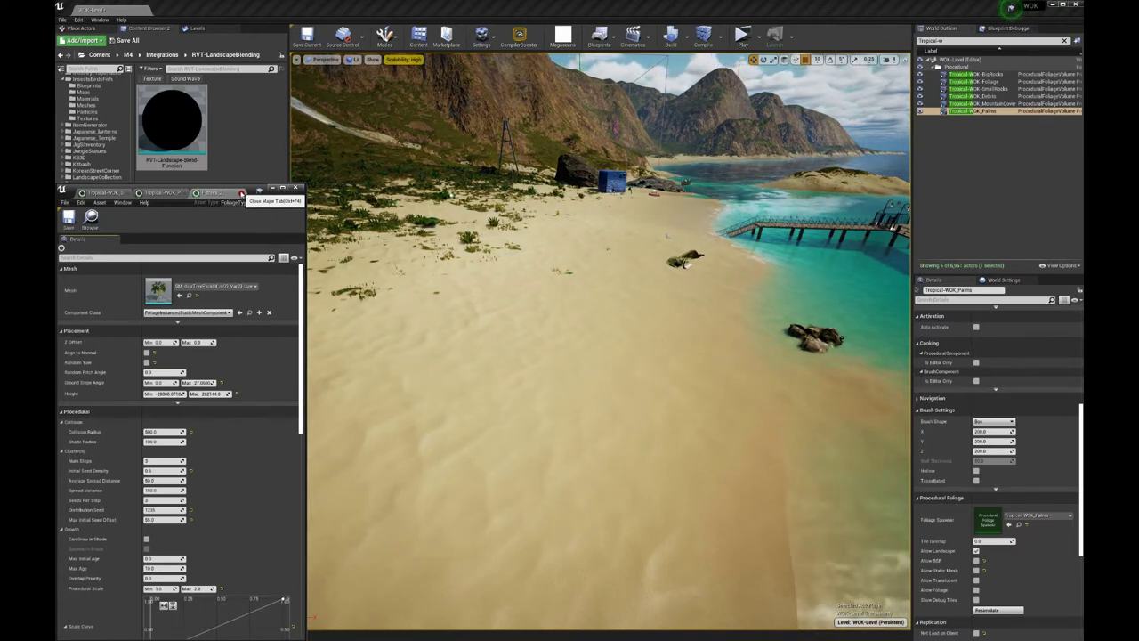
click(242, 193)
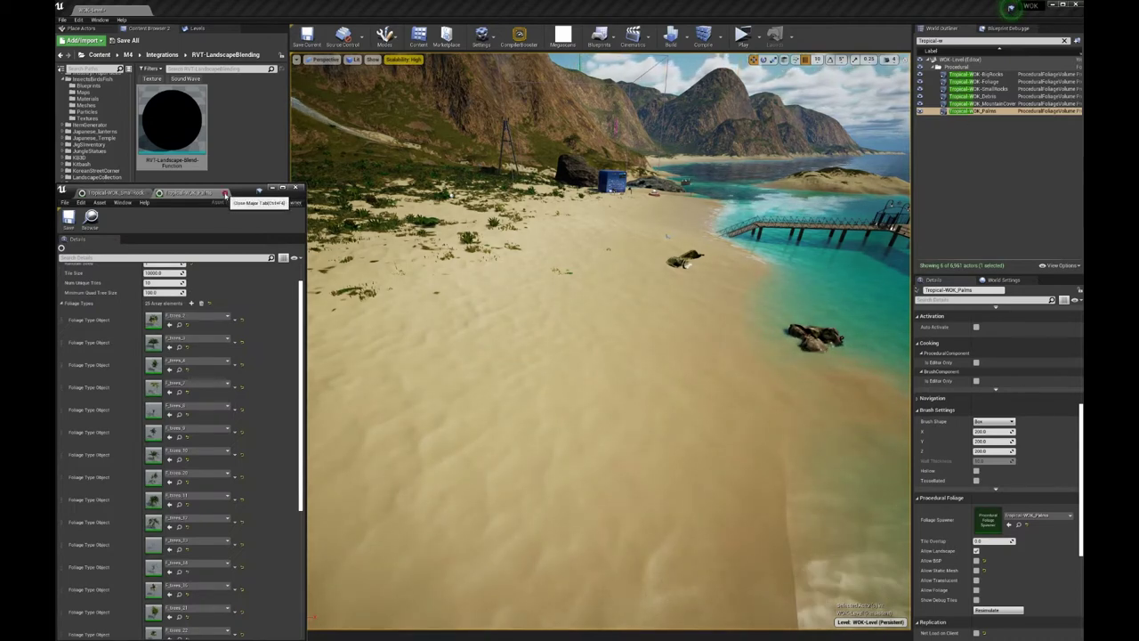
click(212, 193)
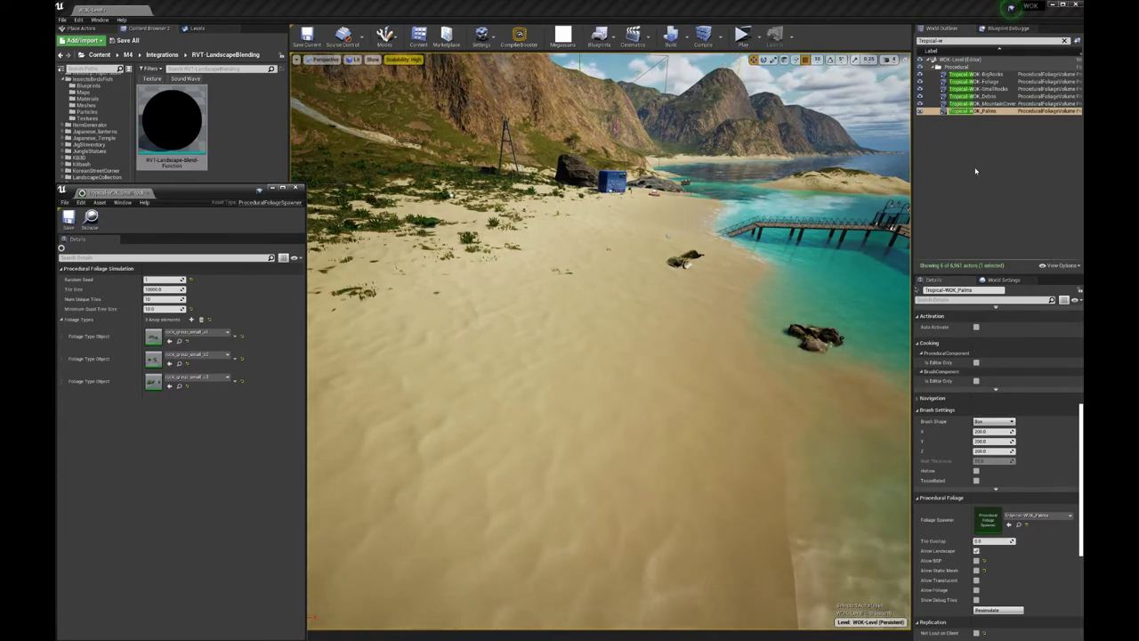
- Select the Tropical-WOK_MountainCover volume, look over the mountainsides, and open its foliage spawner to review the foliage types
click(996, 104)
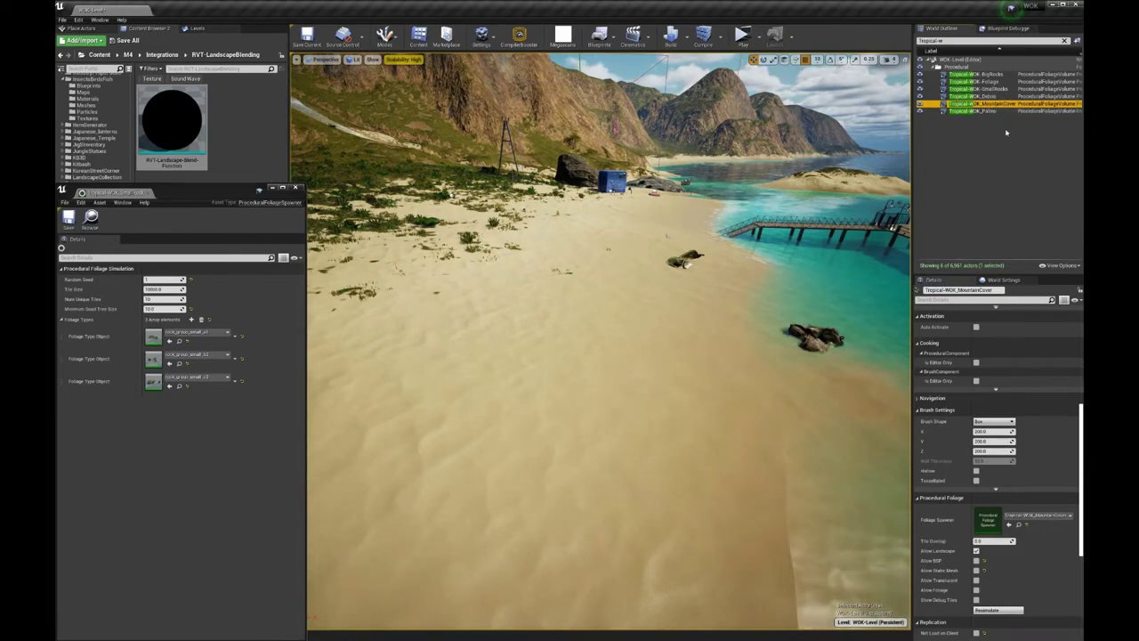
right_drag(725, 256, 694, 240)
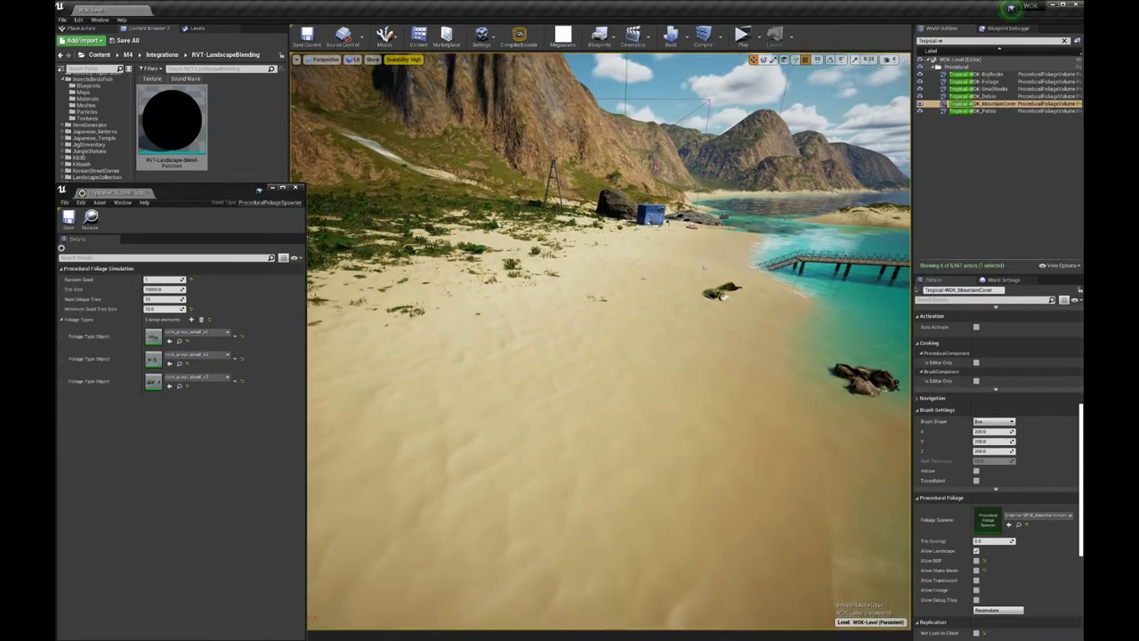
key(f)
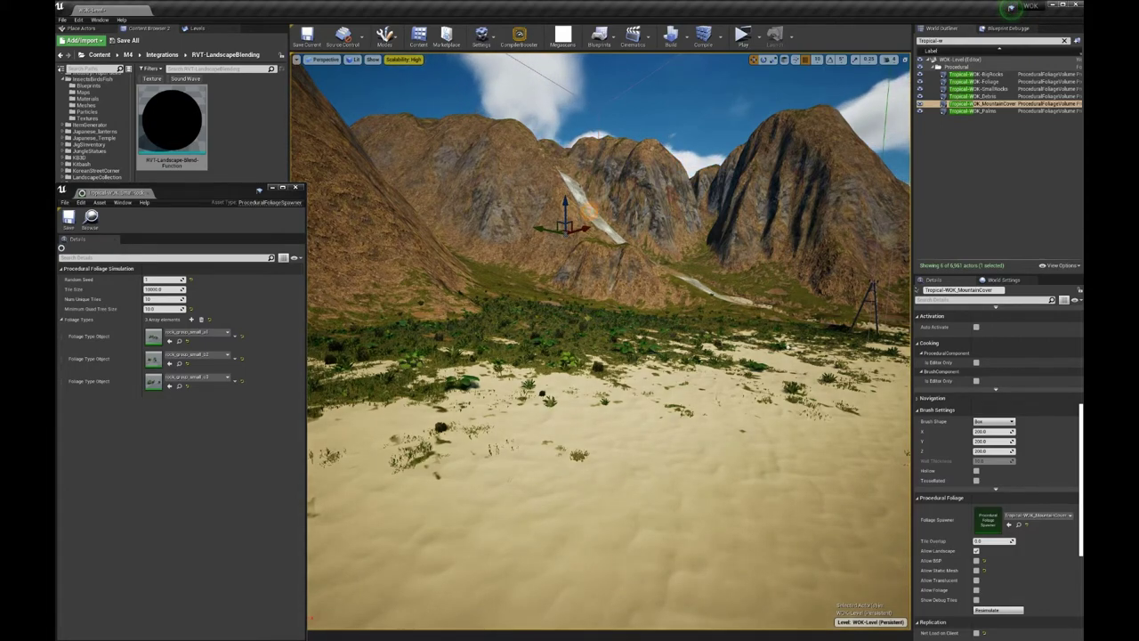
right_drag(588, 210, 418, 200)
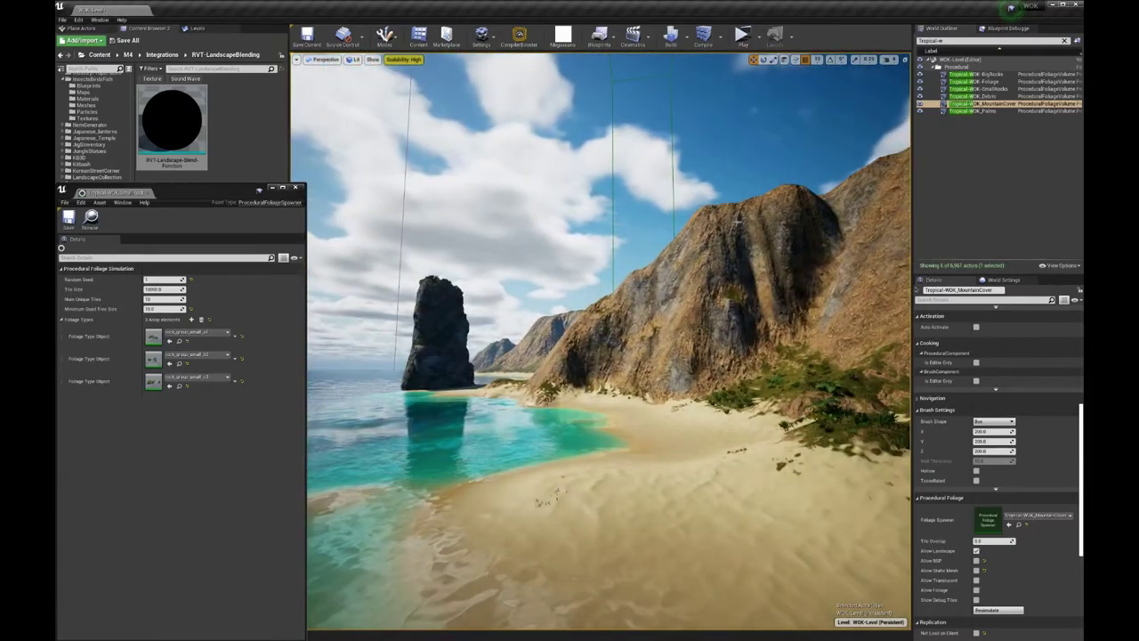
right_drag(740, 226, 903, 255)
right_drag(601, 338, 739, 338)
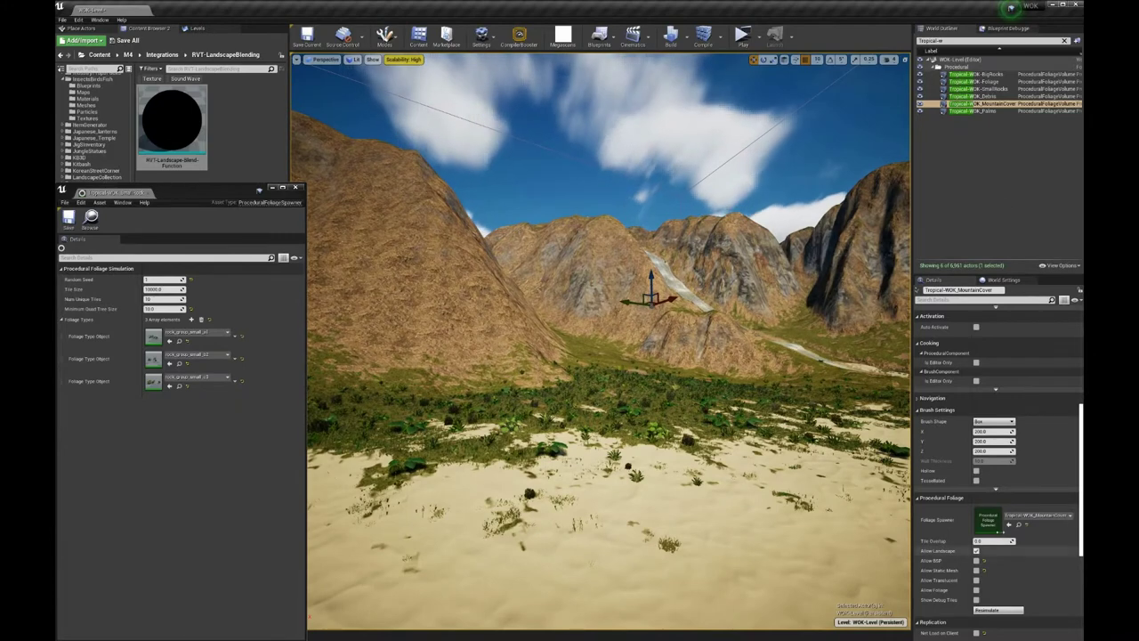
double_click(990, 518)
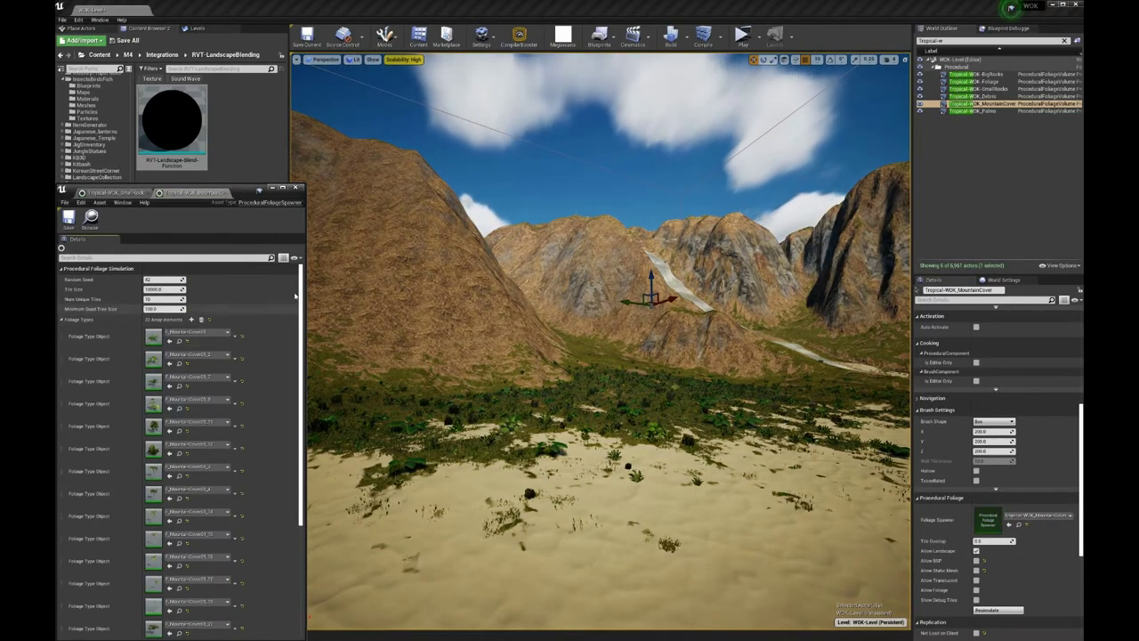
mouse_move(300, 288)
mouse_down()
mouse_move(319, 460)
mouse_move(313, 283)
mouse_up()
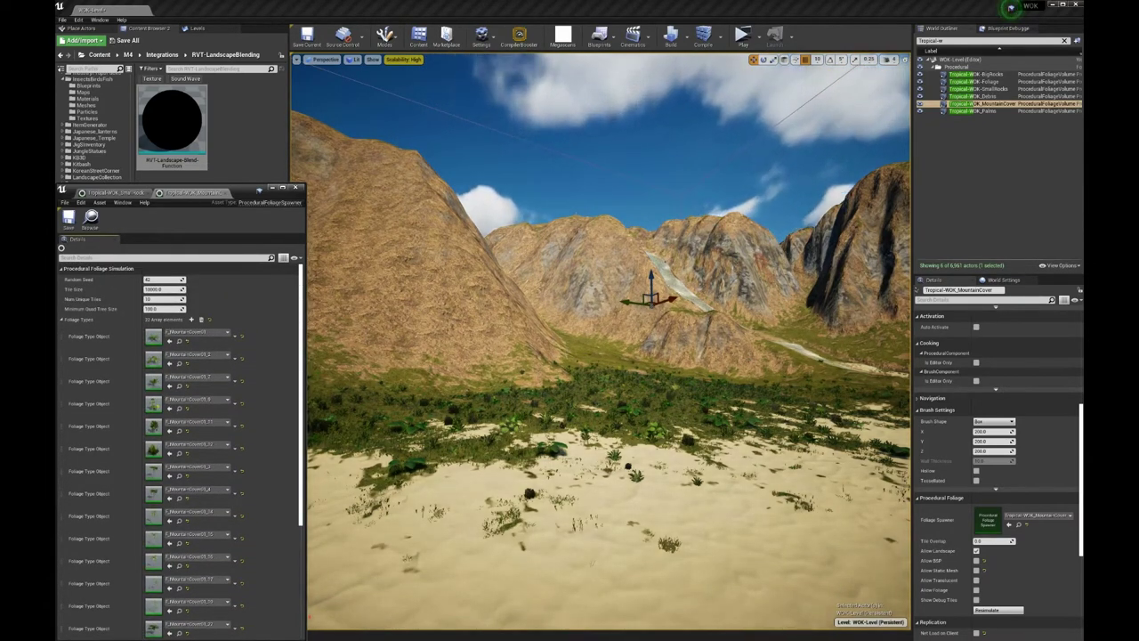
- Select the Tropical-WOK-BigRocks volume and resimulate its procedural foliage
click(997, 89)
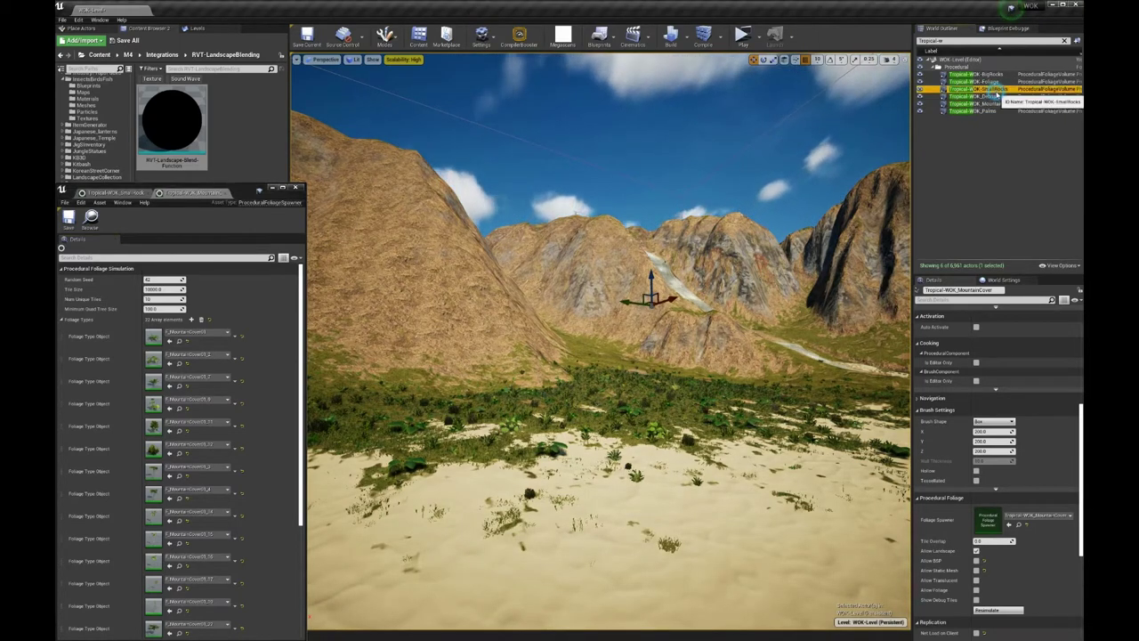
click(979, 74)
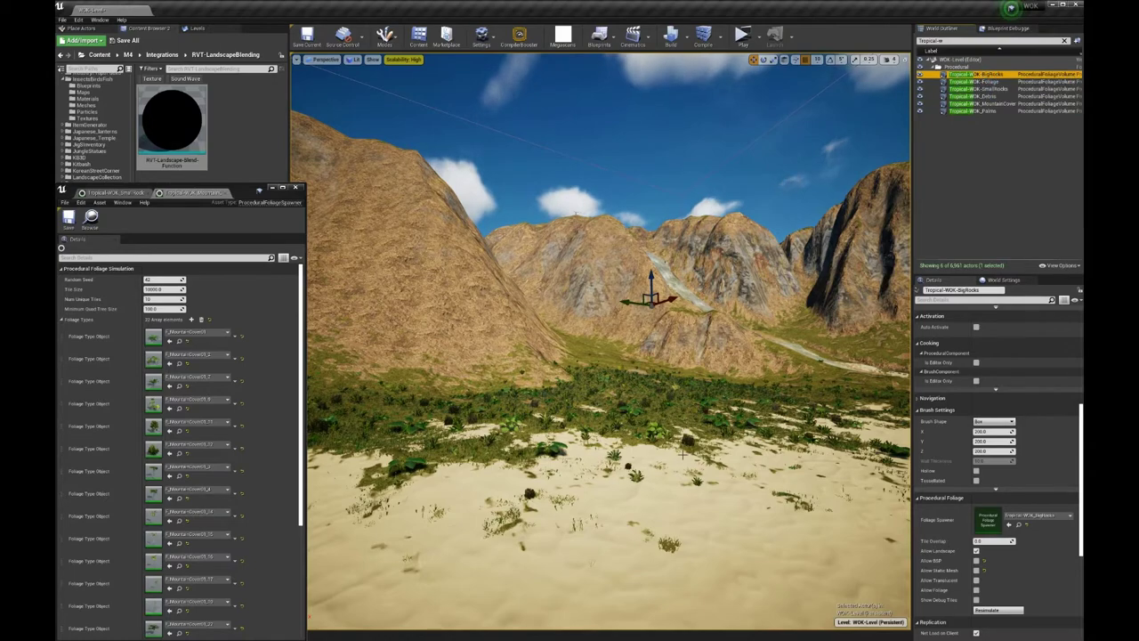
right_drag(683, 455, 651, 449)
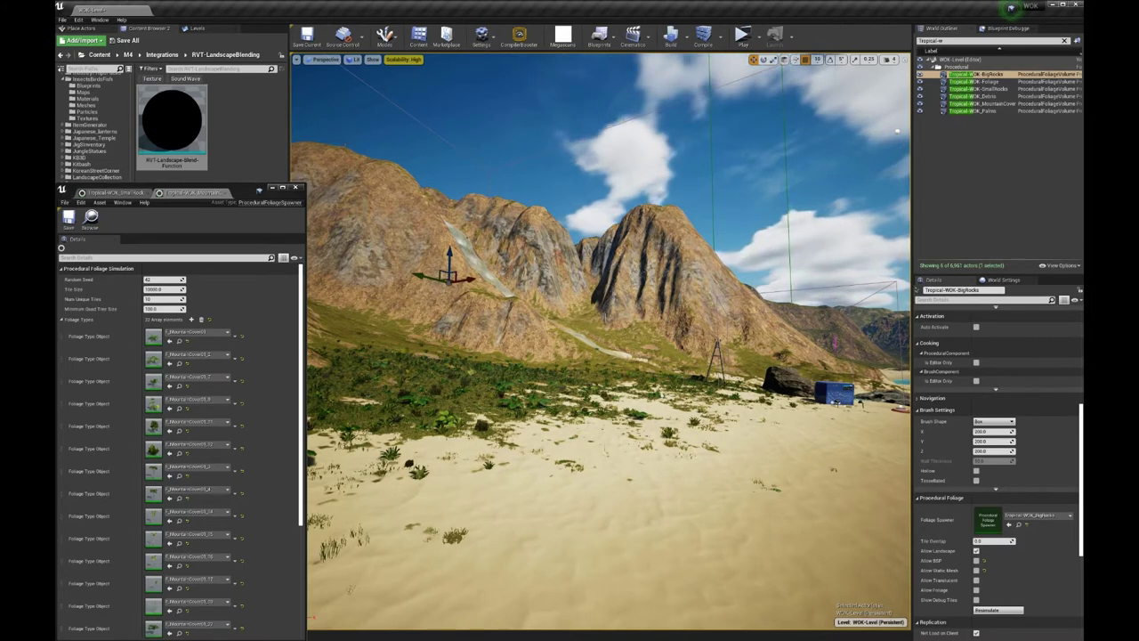
click(1005, 76)
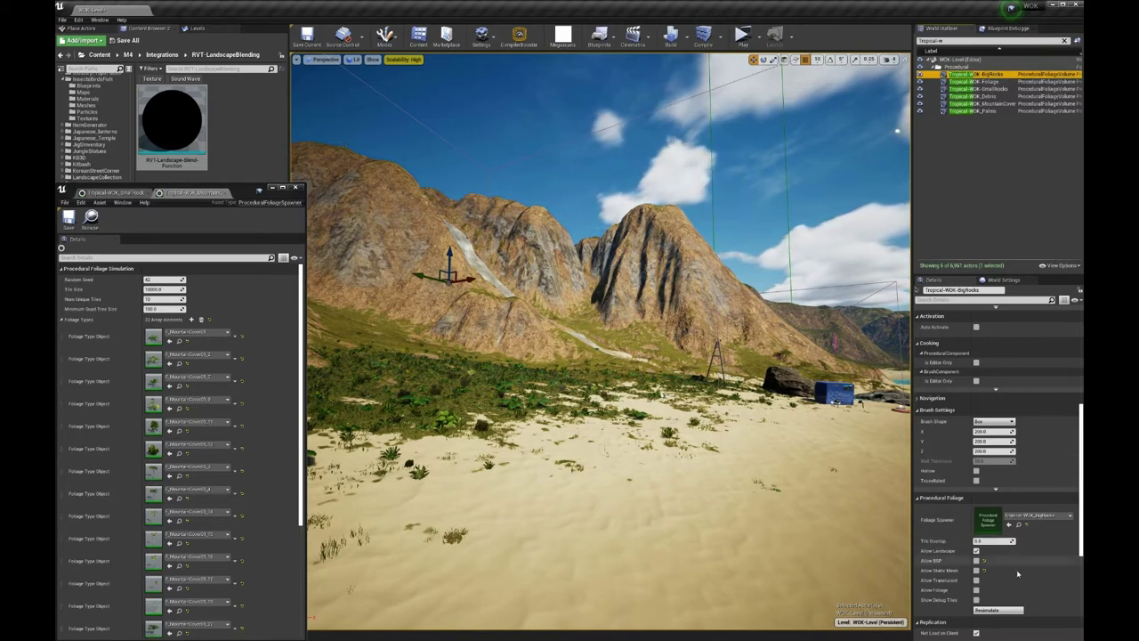
click(1008, 611)
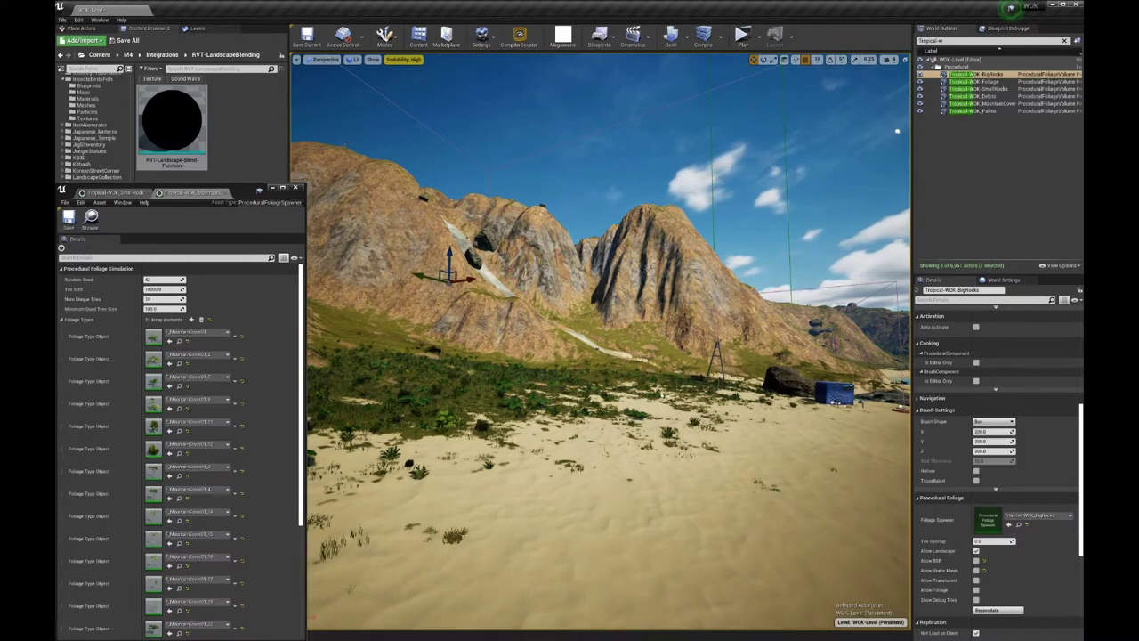
- Select the rock instances on the mountain slope and examine how they are distributed across the landscape
right_drag(601, 356, 578, 356)
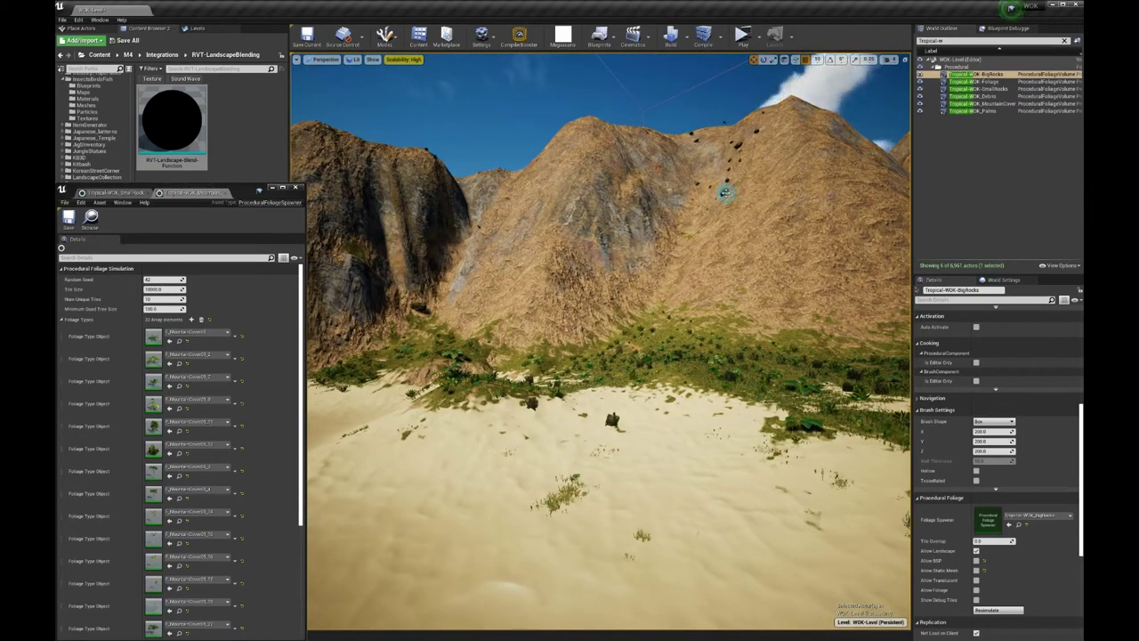
click(726, 193)
right_drag(614, 342, 854, 316)
right_drag(554, 352, 592, 352)
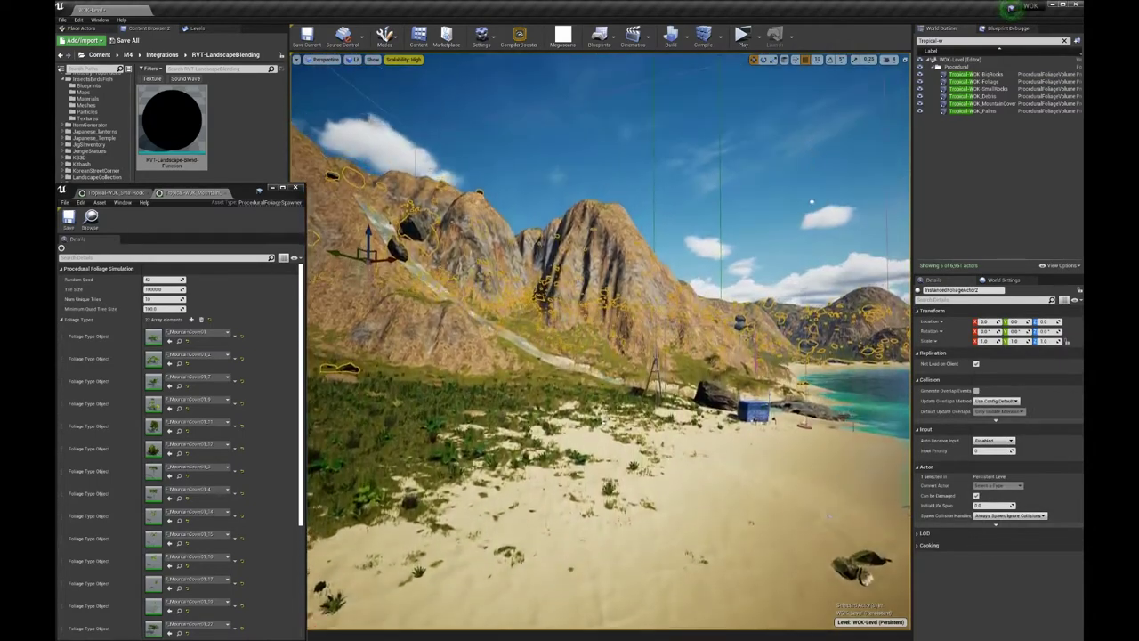
- Increase the camera speed and fly over the village to examine the big rocks placed among the buildings
click(890, 60)
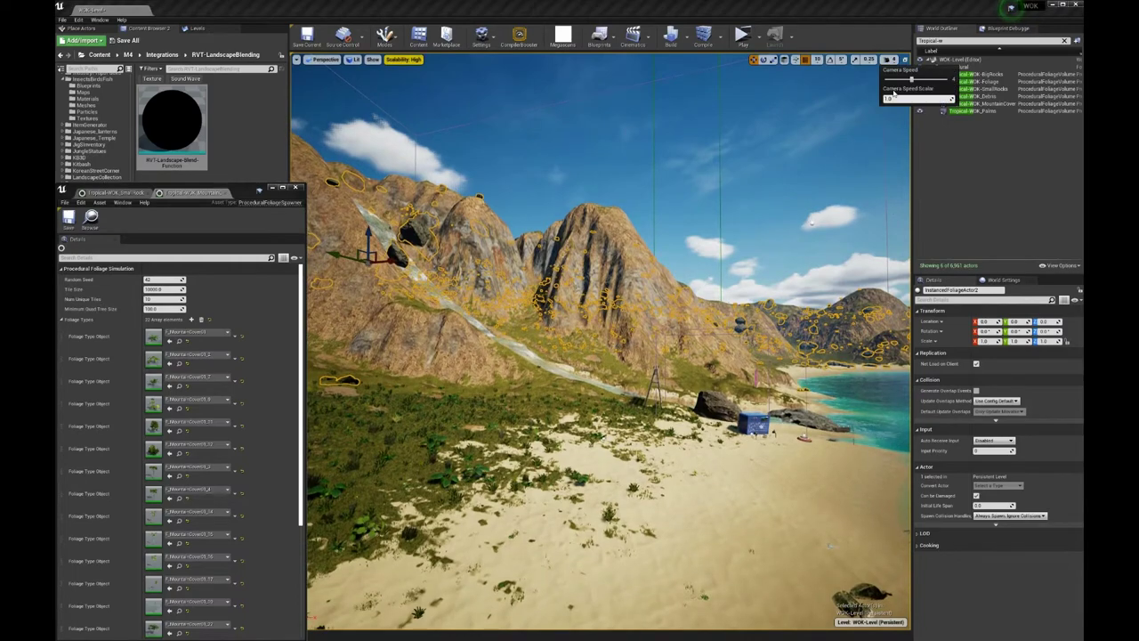
right_drag(671, 273, 671, 351)
key(s)
right_drag(592, 432, 594, 315)
key(w)
right_drag(623, 372, 633, 406)
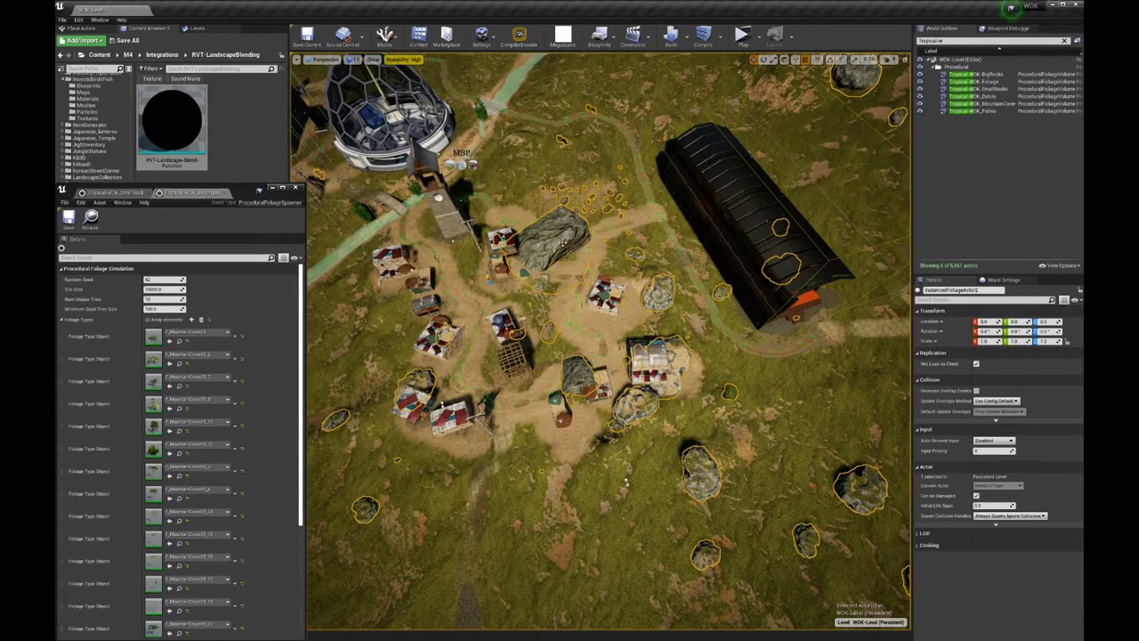
right_drag(633, 406, 640, 414)
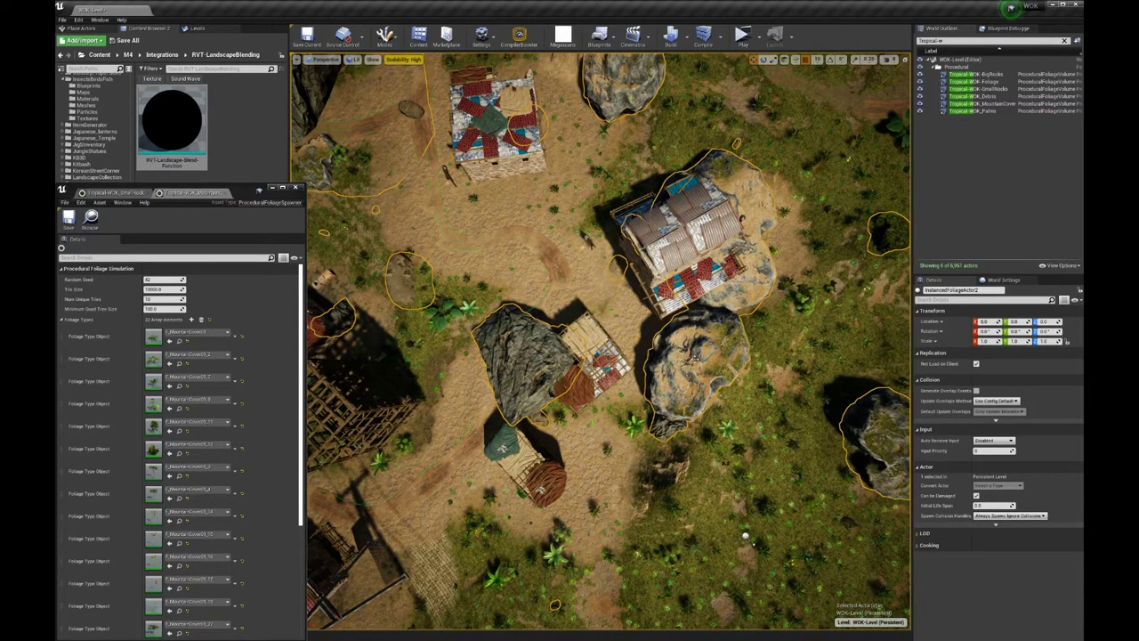
right_drag(723, 360, 811, 363)
right_drag(634, 411, 634, 411)
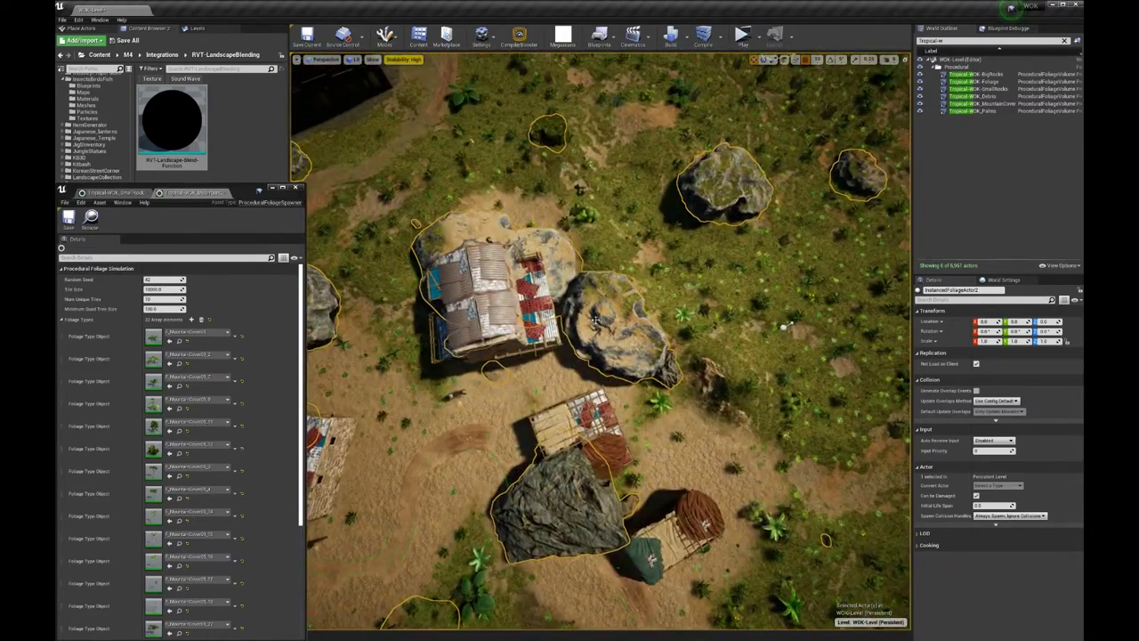
- Set the camera speed to 3 and inspect the boulders beside the village huts close to the ground
click(888, 60)
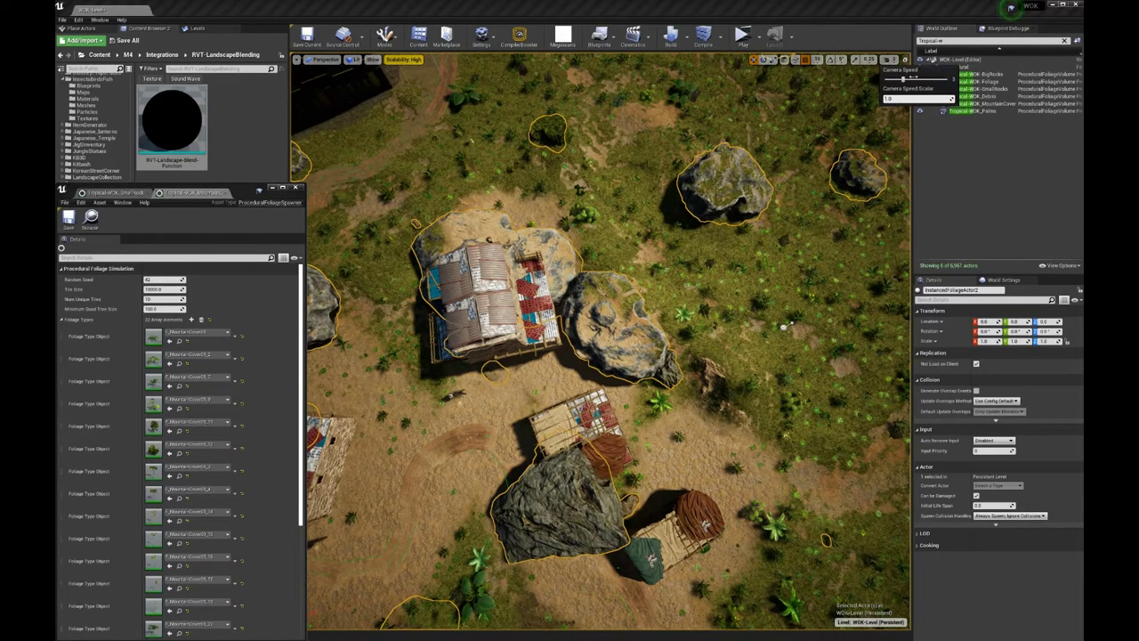
key(w)
mouse_move(687, 351)
right_down()
mouse_move(628, 333)
mouse_move(609, 258)
mouse_move(686, 350)
right_up()
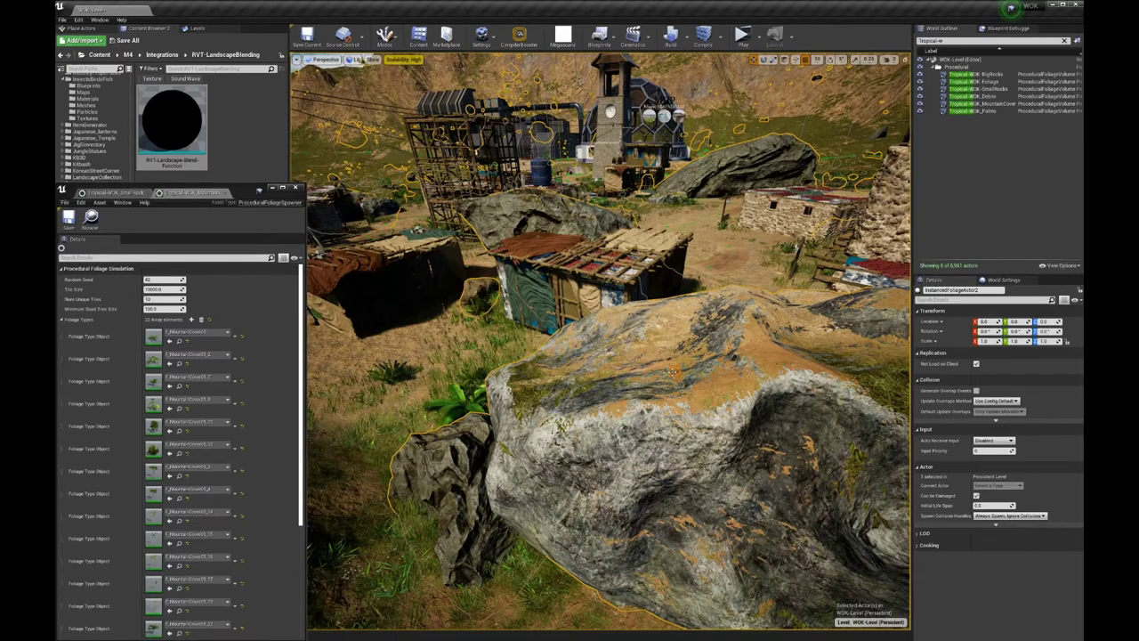
right_drag(686, 349, 686, 350)
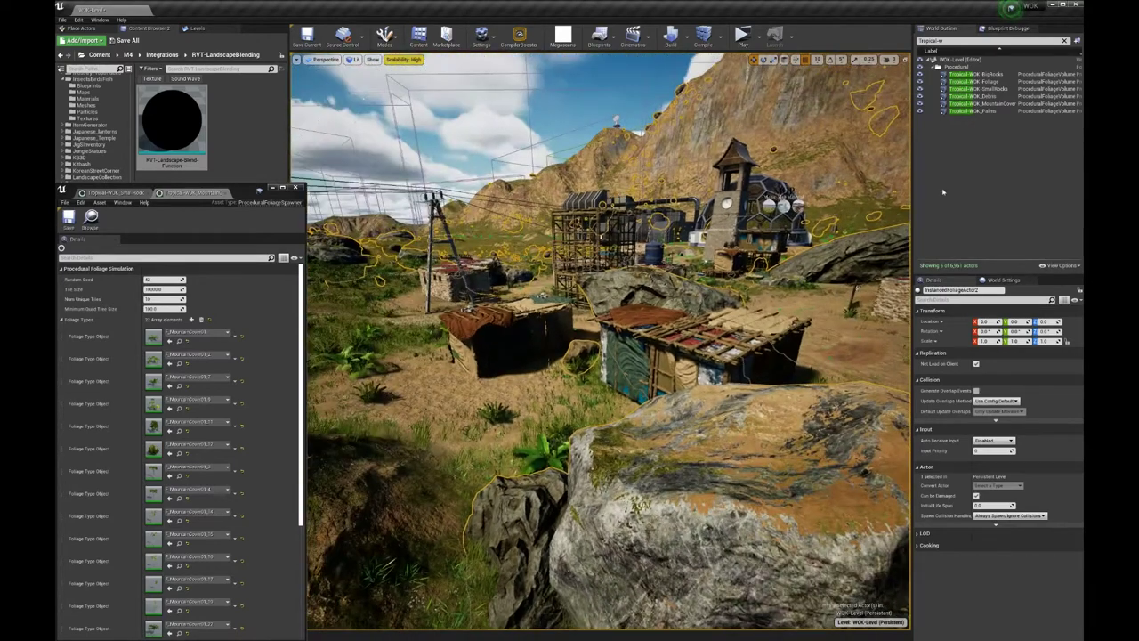
- Raise the camera speed to its maximum, return to the beach facing the mountains, and restore the speed to 4
click(886, 60)
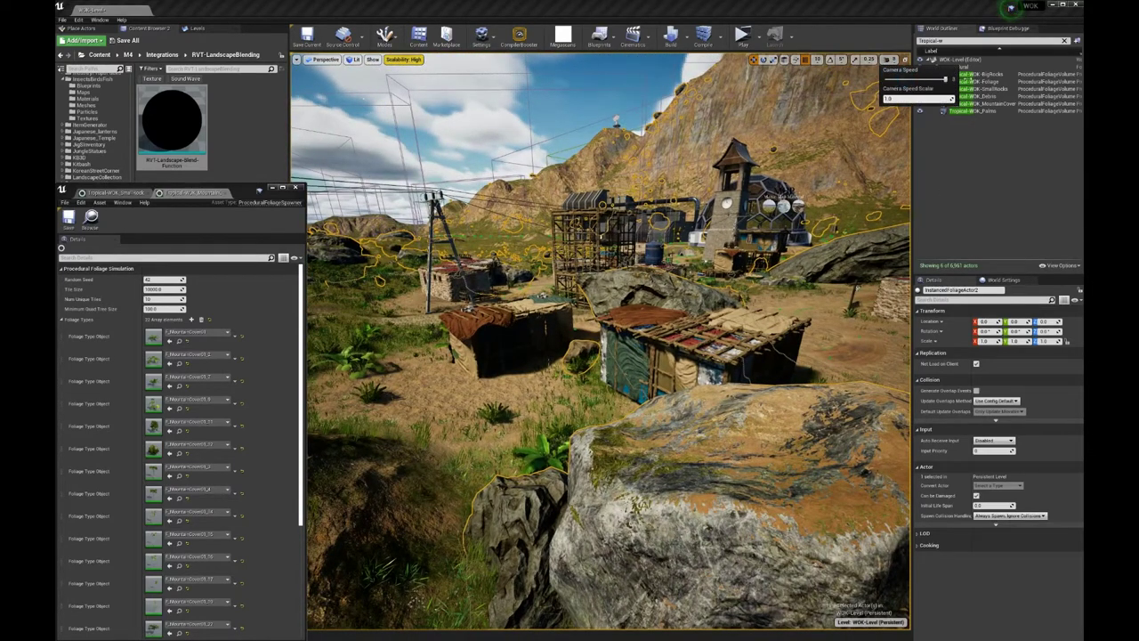
right_drag(703, 303, 703, 302)
right_drag(686, 349, 686, 350)
click(888, 59)
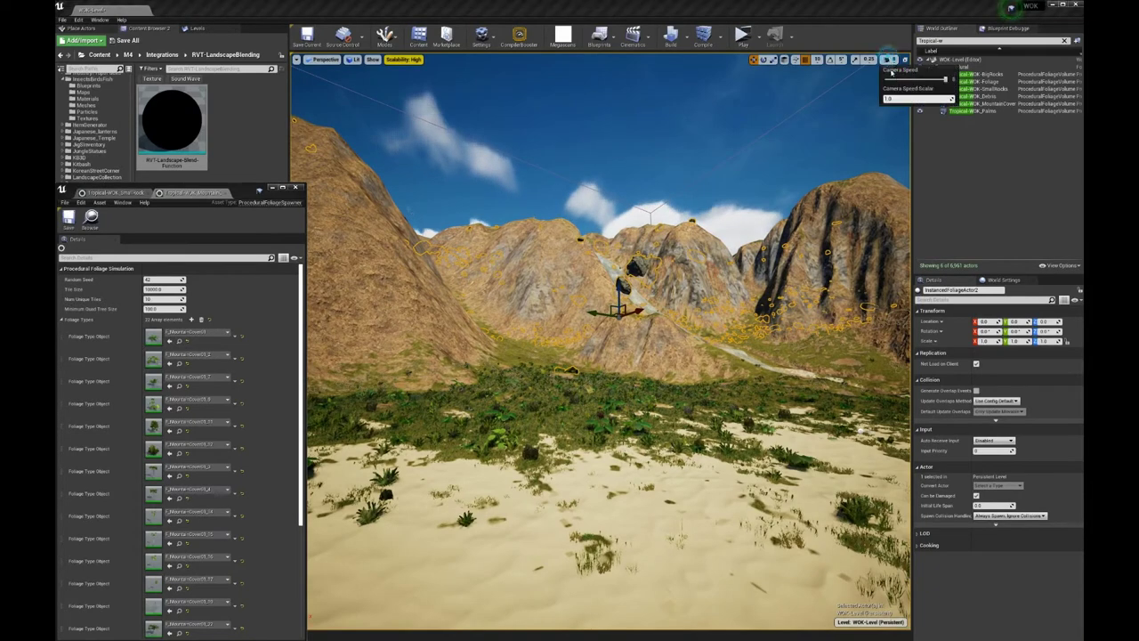
- Select the Tropical-WOK-SmallRocks volume and resimulate its procedural foliage
click(995, 74)
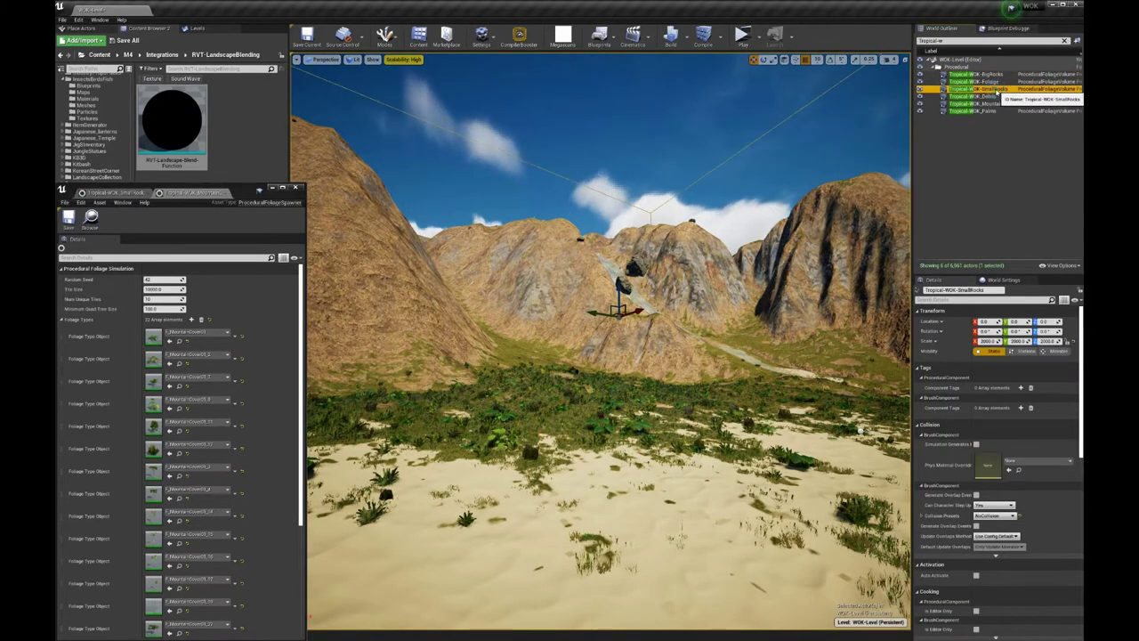
scroll(1059, 559, down, 6)
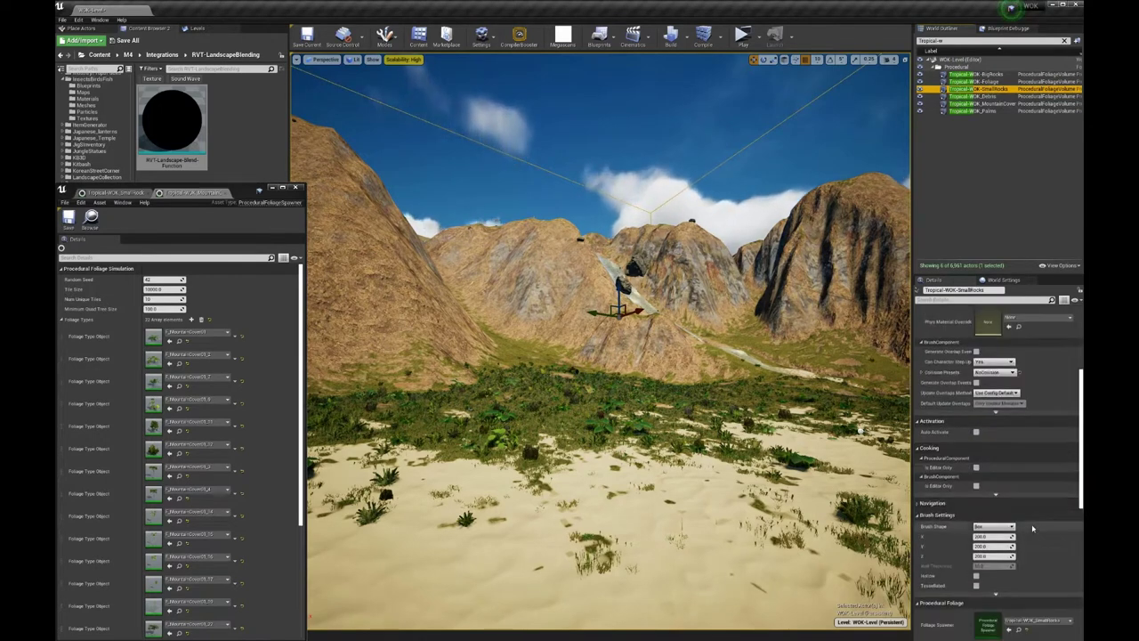
click(994, 596)
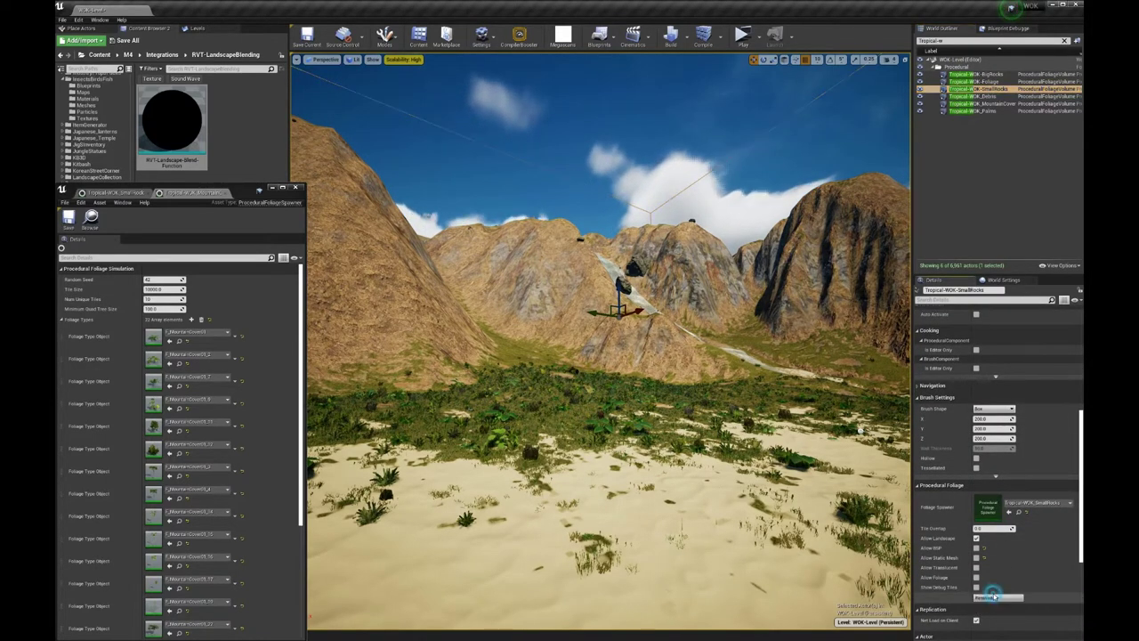
- Examine the small rocks scattered along the beach, near the pier and in the shallow water
right_click(635, 402)
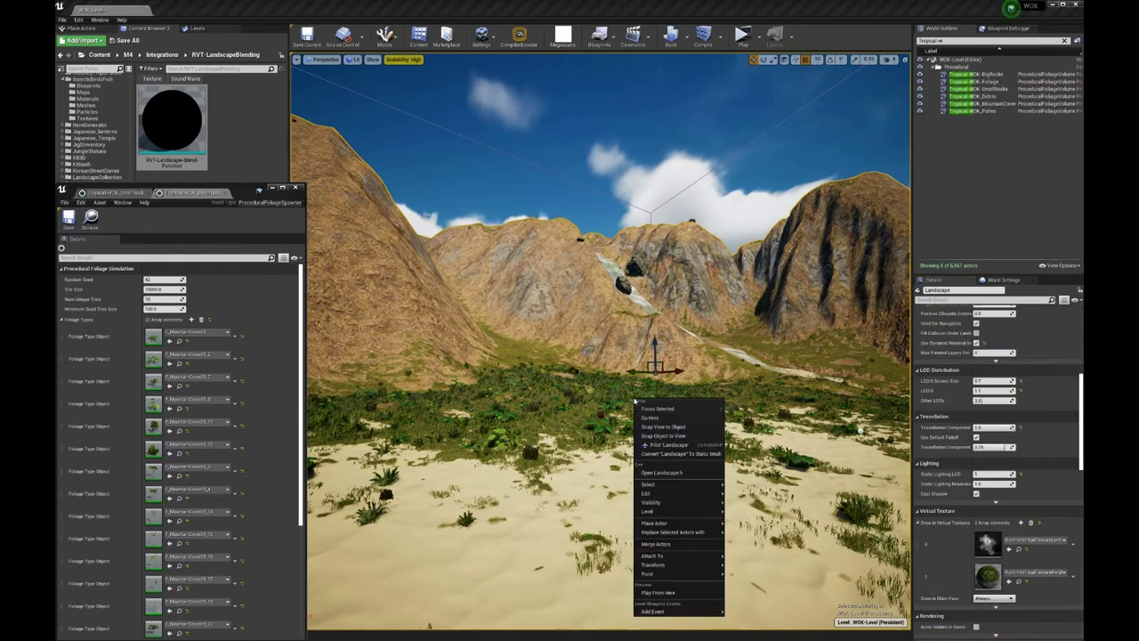
right_drag(588, 356, 569, 356)
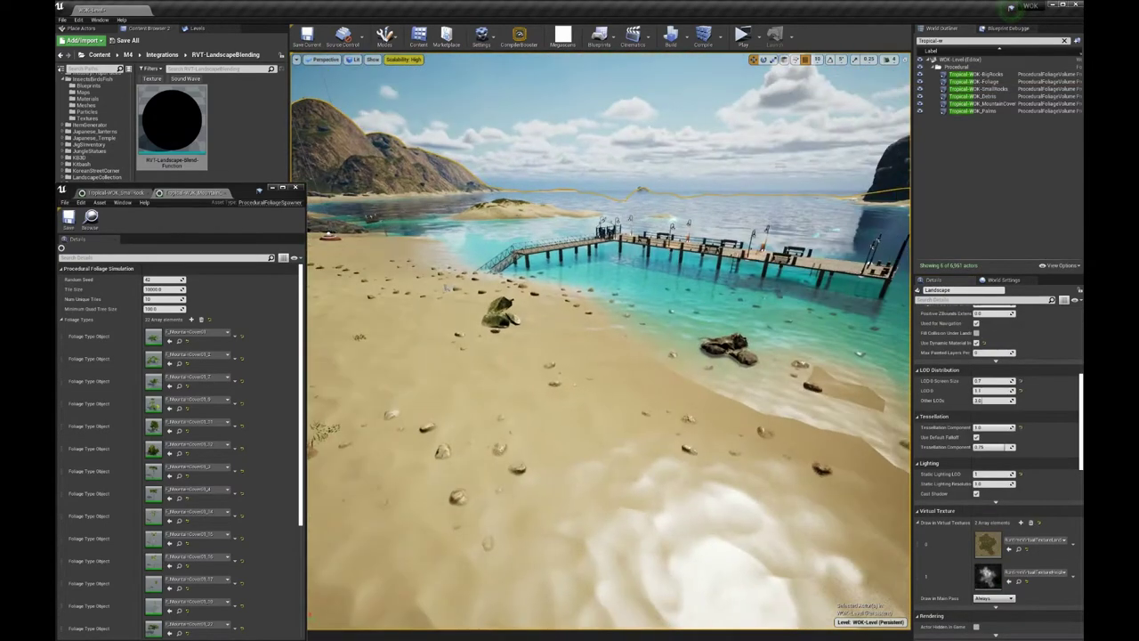
right_drag(570, 356, 534, 305)
mouse_move(452, 404)
right_down()
mouse_move(399, 406)
mouse_move(454, 404)
right_up()
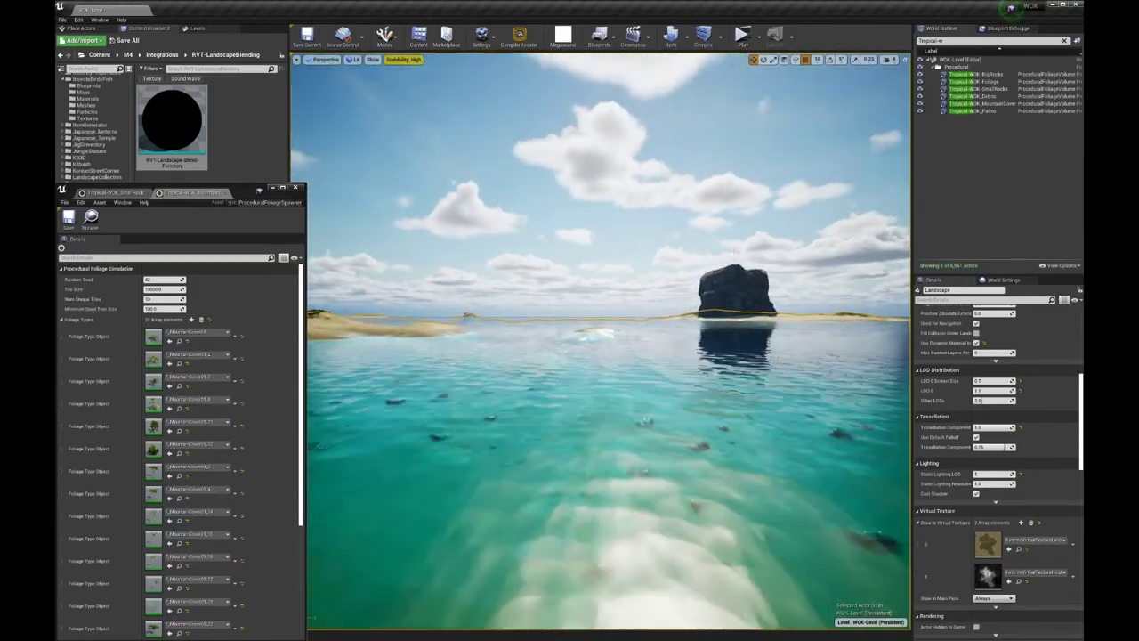
right_drag(601, 341, 347, 343)
key(w)
right_drag(637, 85, 638, 86)
right_drag(601, 342, 905, 328)
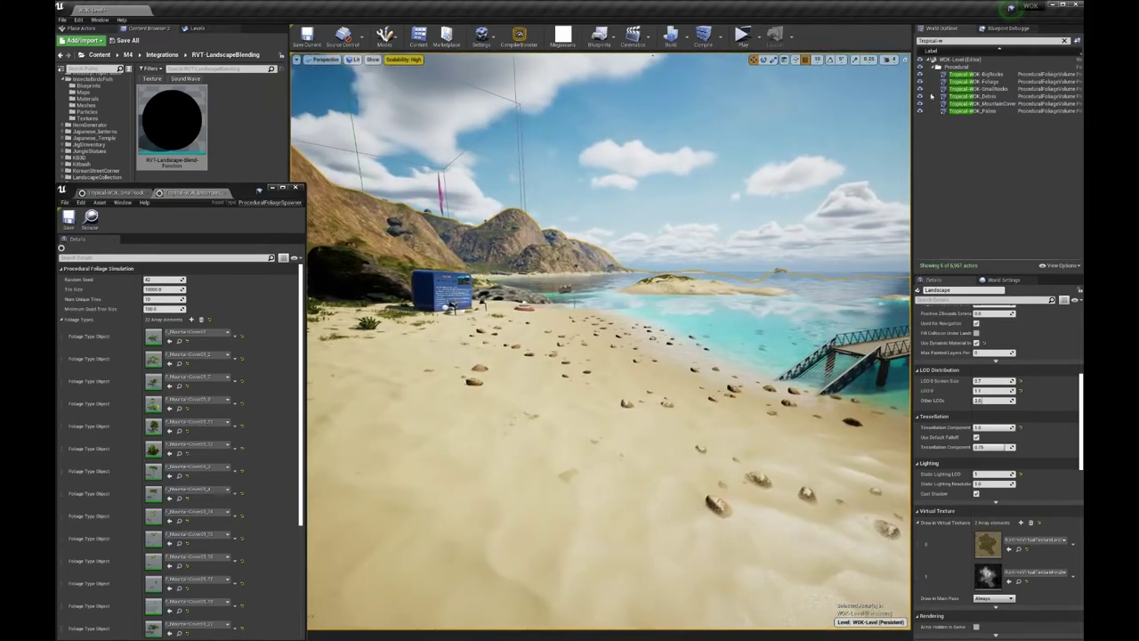
- Select the Tropical-WOK_Debris volume and resimulate its procedural foliage
click(1003, 98)
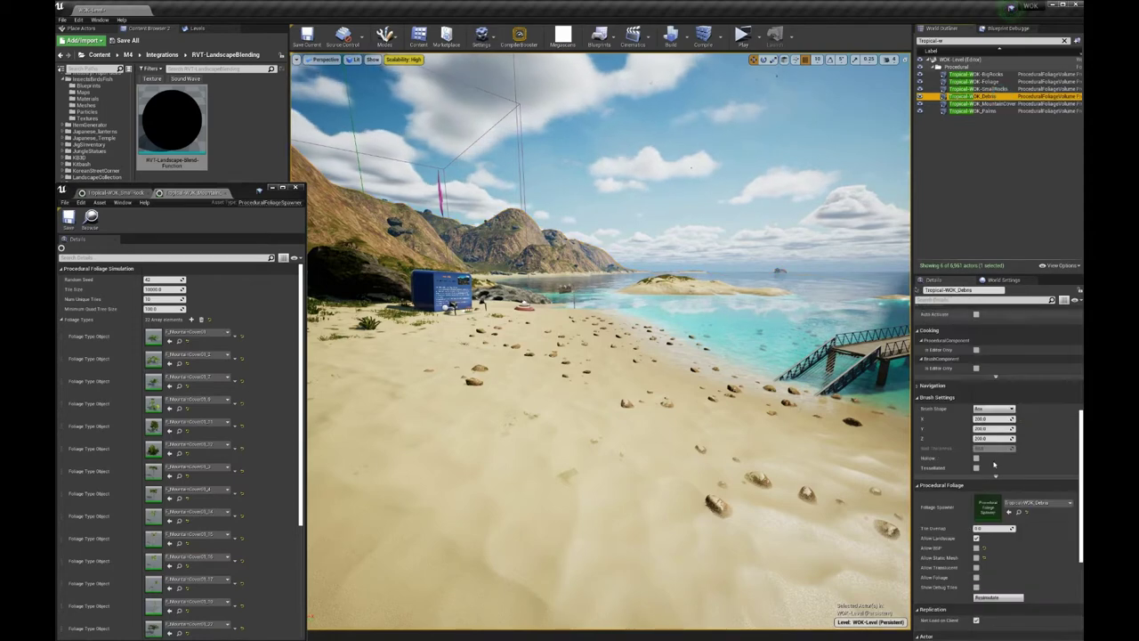
click(1000, 598)
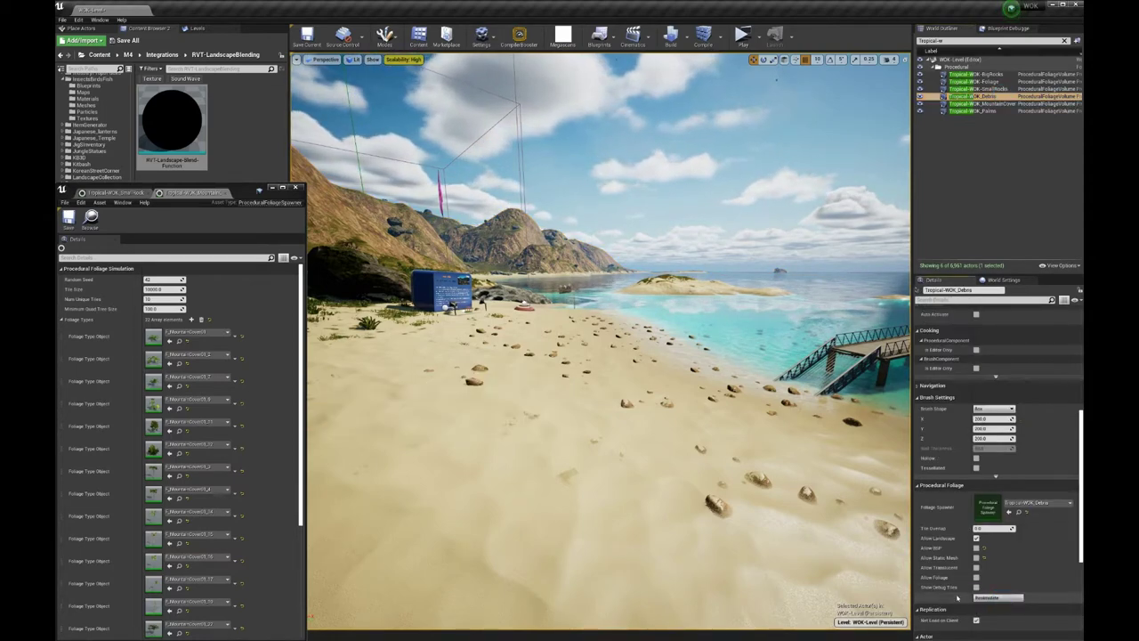
- Examine the beach at ground level, including the seashells and small debris scattered among the rocks on the sand
click(675, 432)
right_drag(676, 432, 774, 436)
drag(832, 445, 726, 378)
right_drag(726, 378, 903, 387)
mouse_move(680, 411)
right_down()
mouse_move(836, 405)
mouse_move(680, 410)
right_up()
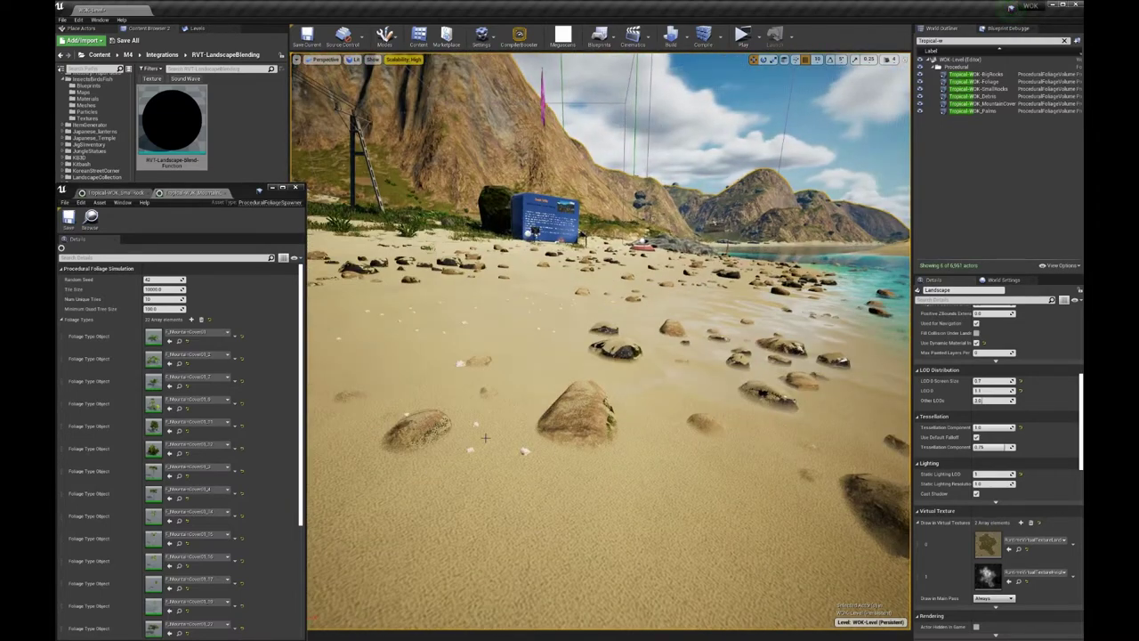
mouse_move(475, 320)
right_down()
mouse_move(438, 291)
mouse_move(446, 315)
mouse_move(491, 328)
mouse_move(481, 325)
right_up()
key(w)
drag(450, 312, 442, 310)
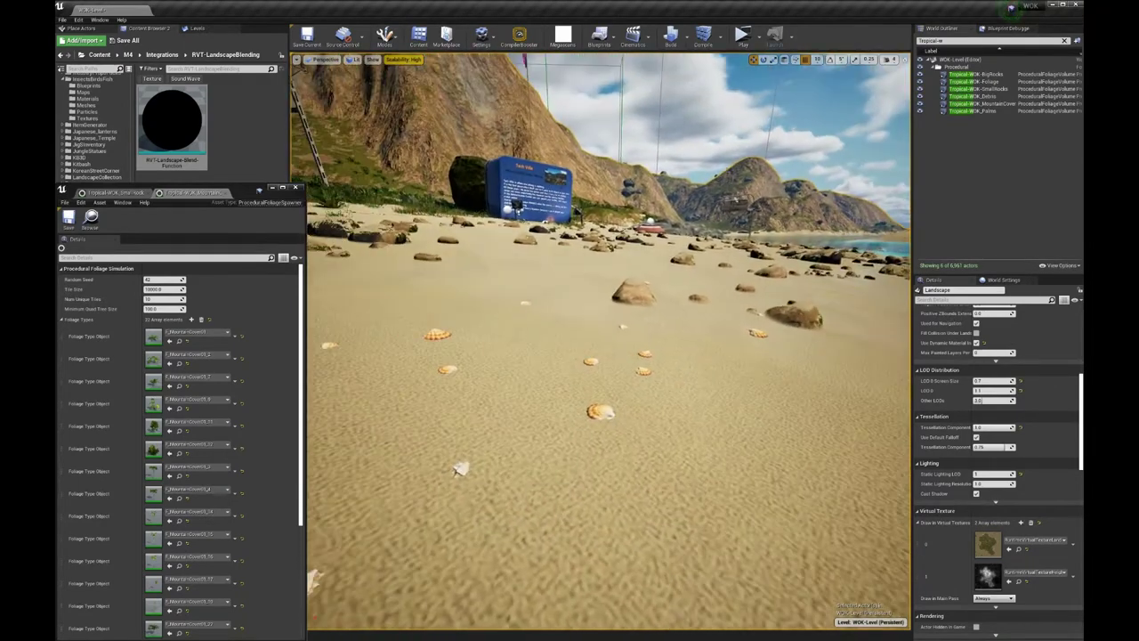
- Open the Tropical-WOK_Debris volume's foliage spawner, and from its scallop shell foliage type open the shell's static mesh
click(988, 97)
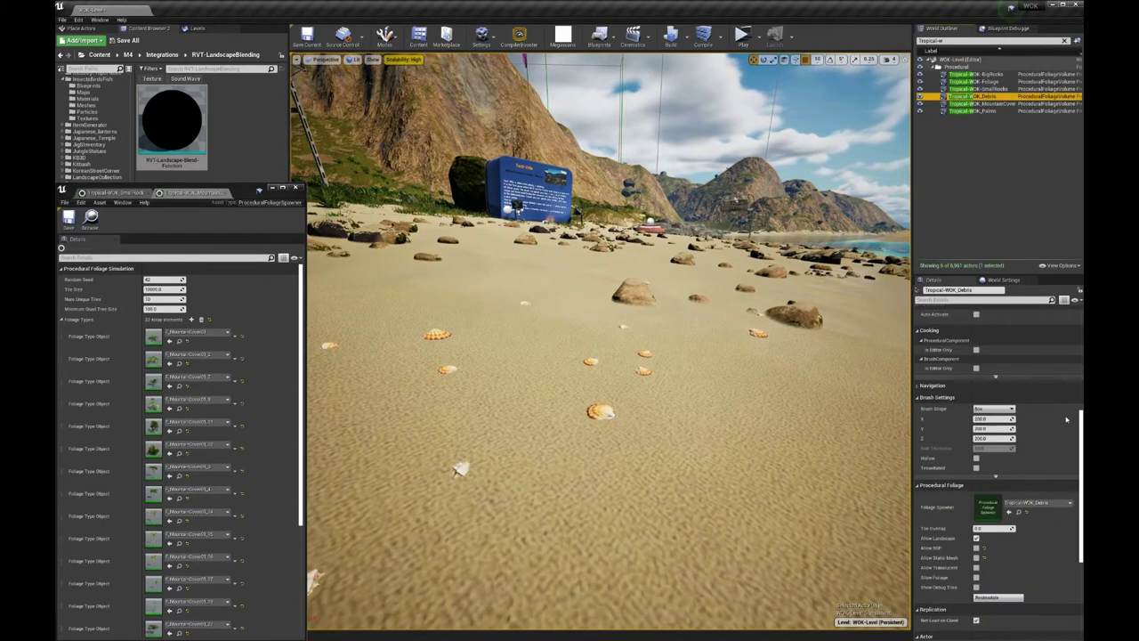
double_click(989, 505)
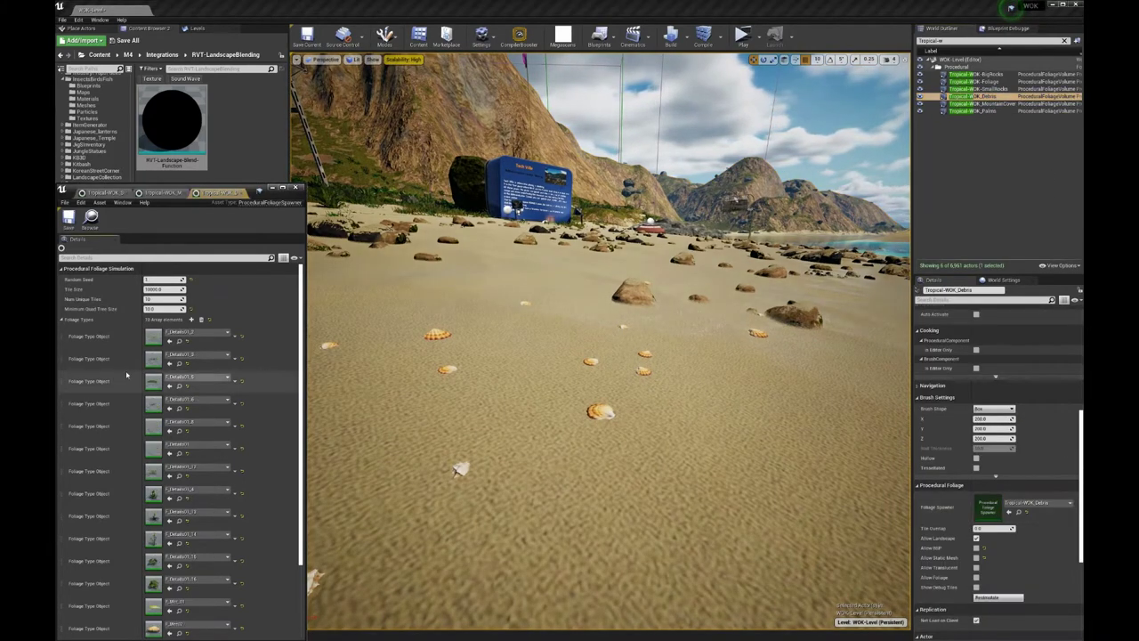
scroll(173, 478, down, 5)
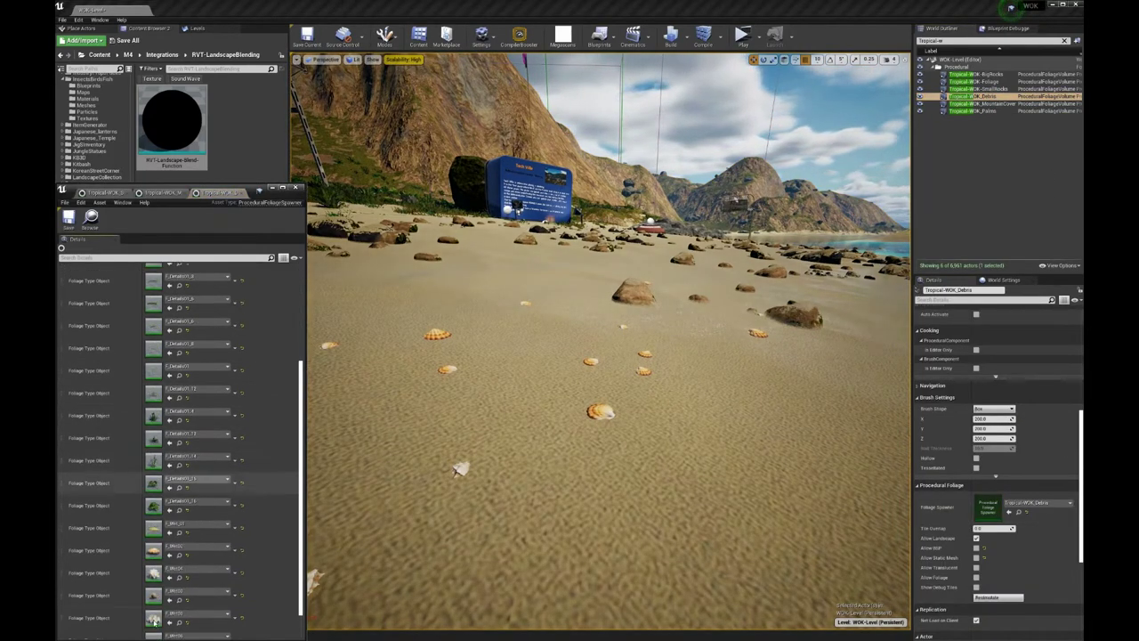
double_click(154, 547)
double_click(158, 290)
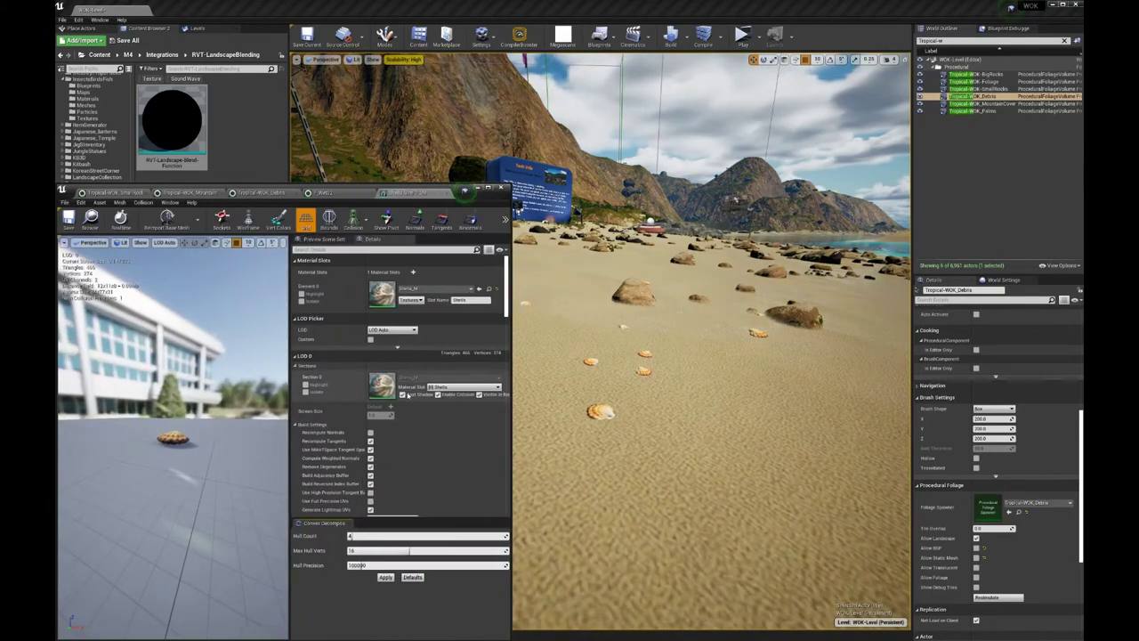
- Disable Cast Shadow and Enable Collision for the shell mesh's LOD 0 section, and check the shells on the beach
click(417, 395)
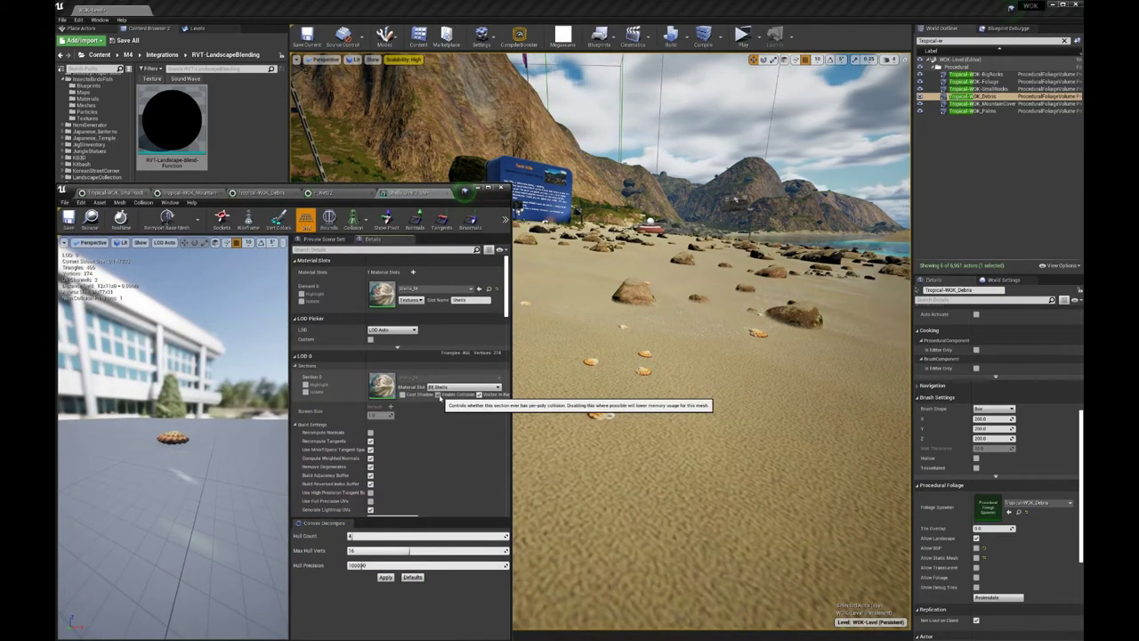
click(438, 395)
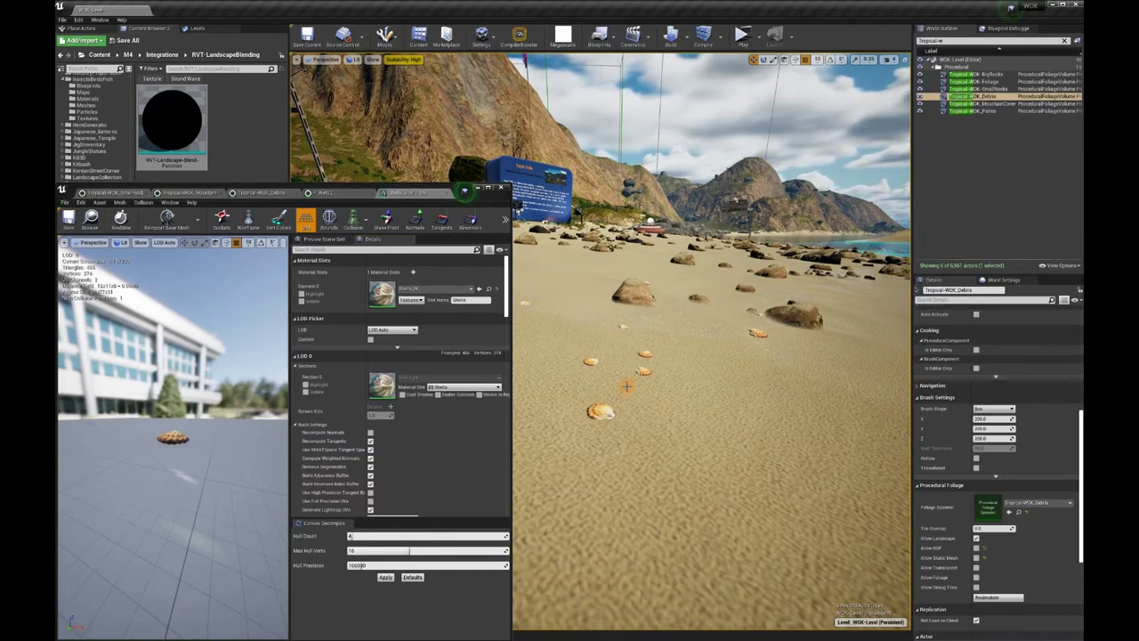
right_drag(606, 380, 566, 331)
right_drag(530, 364, 534, 365)
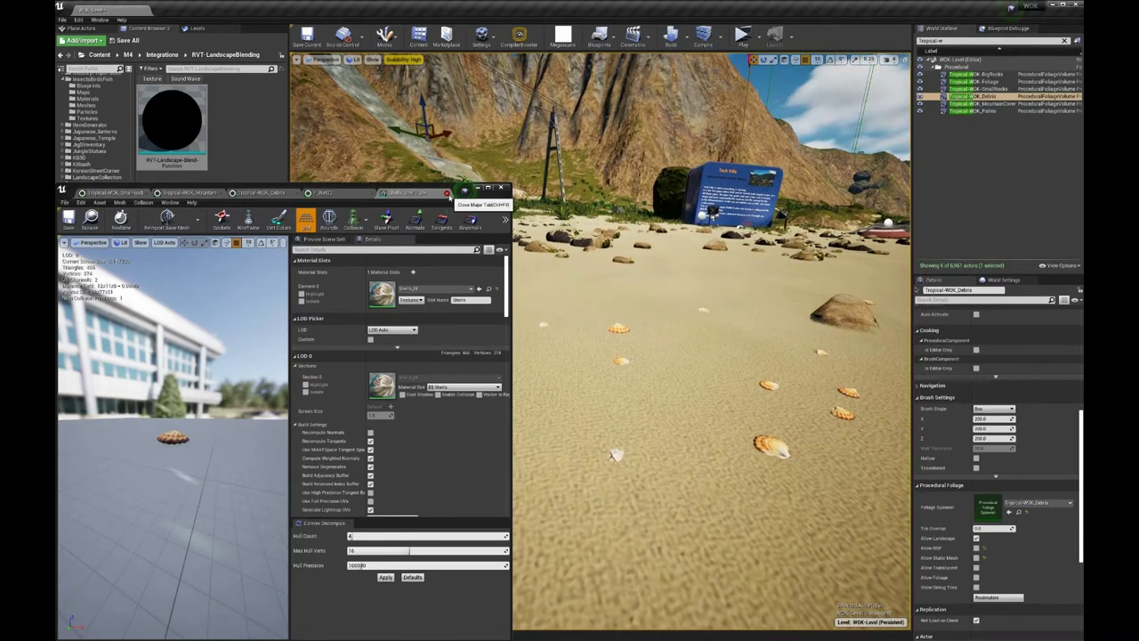
- Close the shell's static mesh, its foliage type and the Tropical-WOK_Debris spawner
click(446, 193)
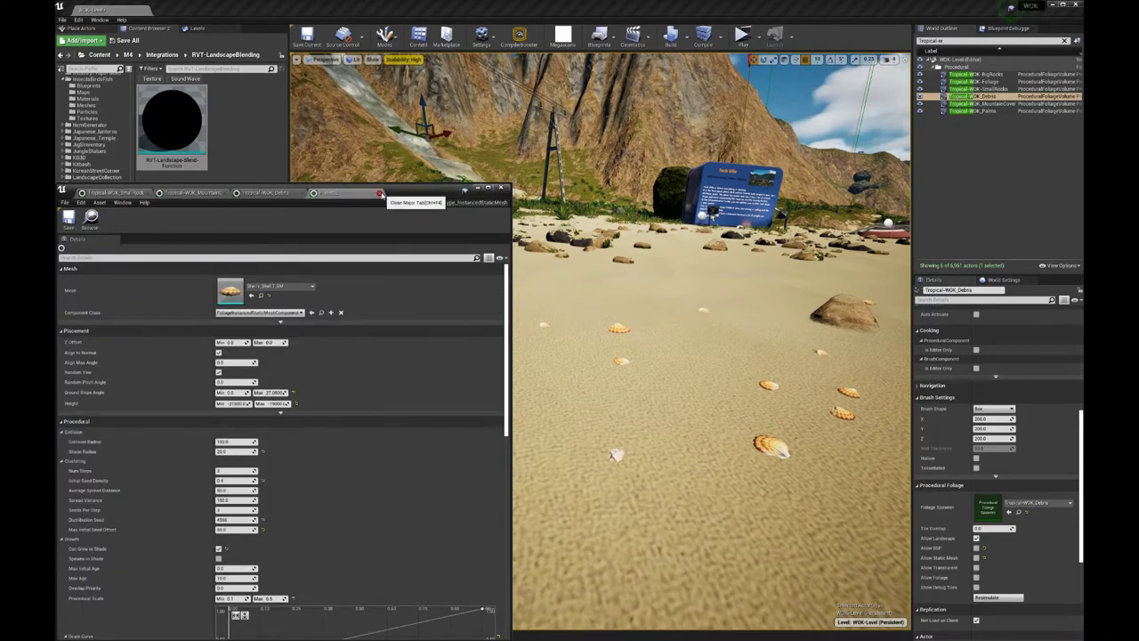
click(380, 193)
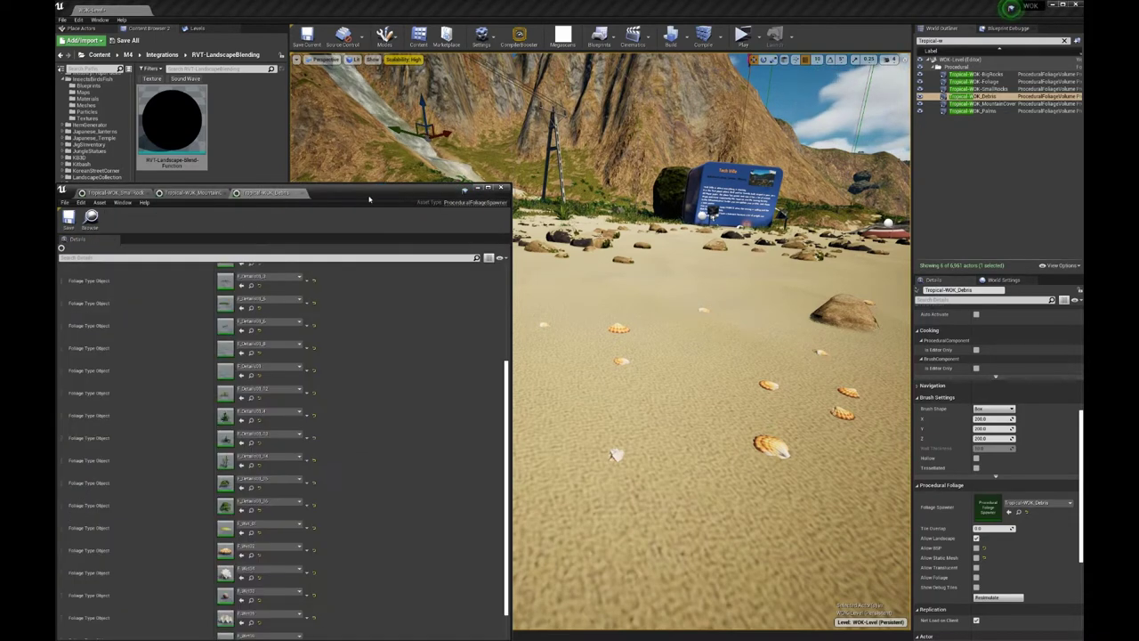
click(303, 193)
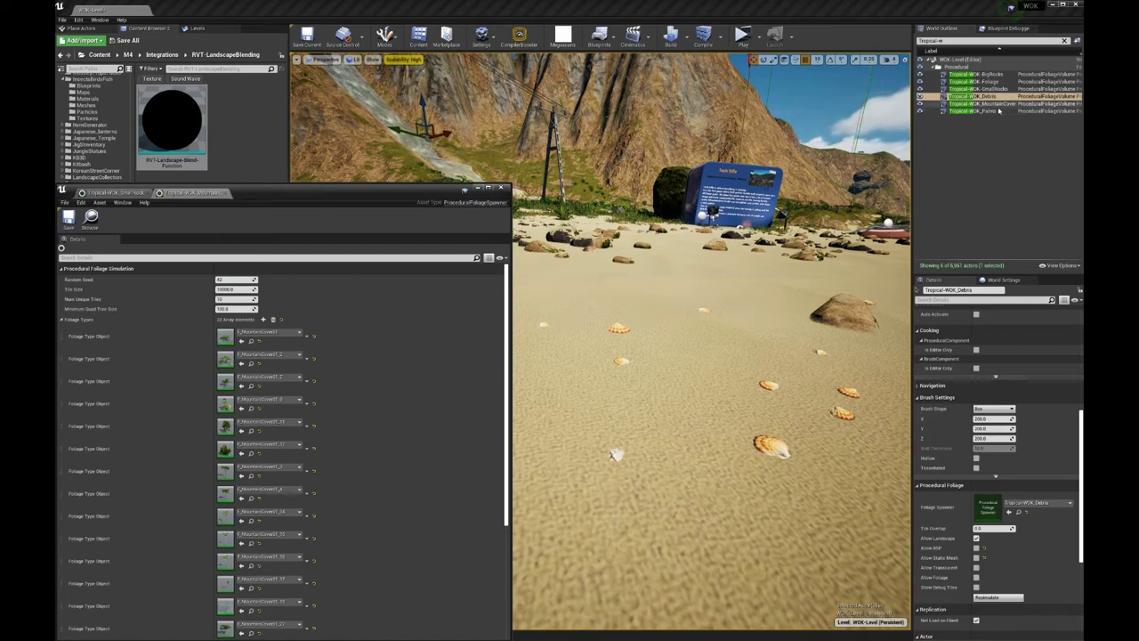
- Narrow the floating spawner editor window to uncover more of the level viewport
click(979, 81)
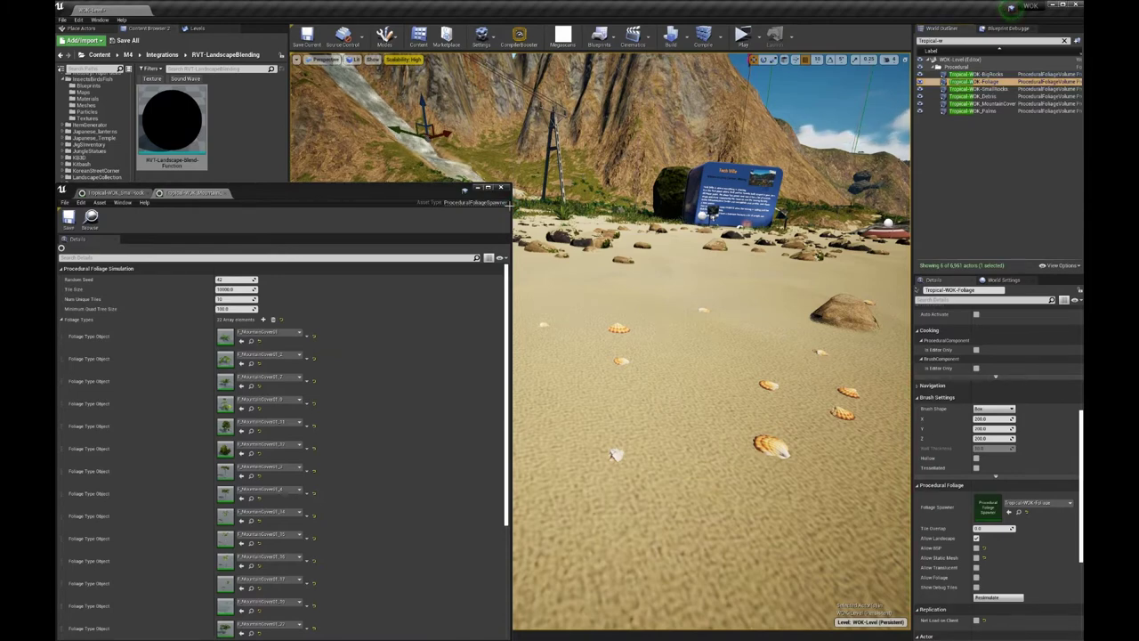
click(894, 119)
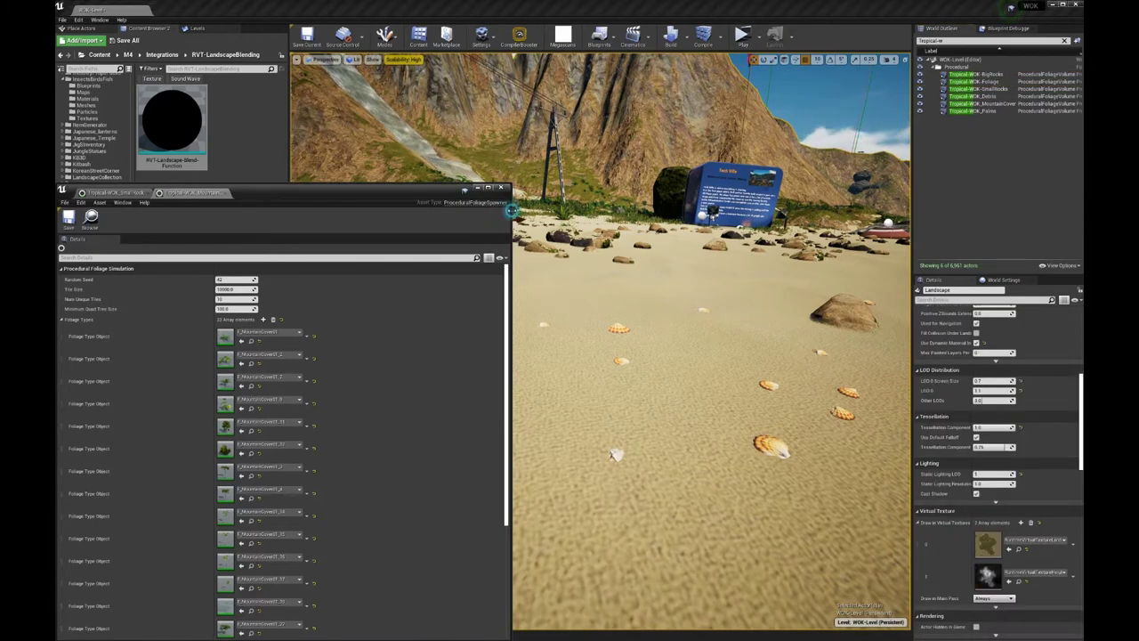
drag(510, 210, 289, 213)
- Go to the grassy area facing the mountains and resimulate the Tropical-WOK-Foliage volume's procedural foliage
right_drag(516, 249, 392, 261)
key(s)
key(w)
key(w)
right_drag(485, 269, 485, 248)
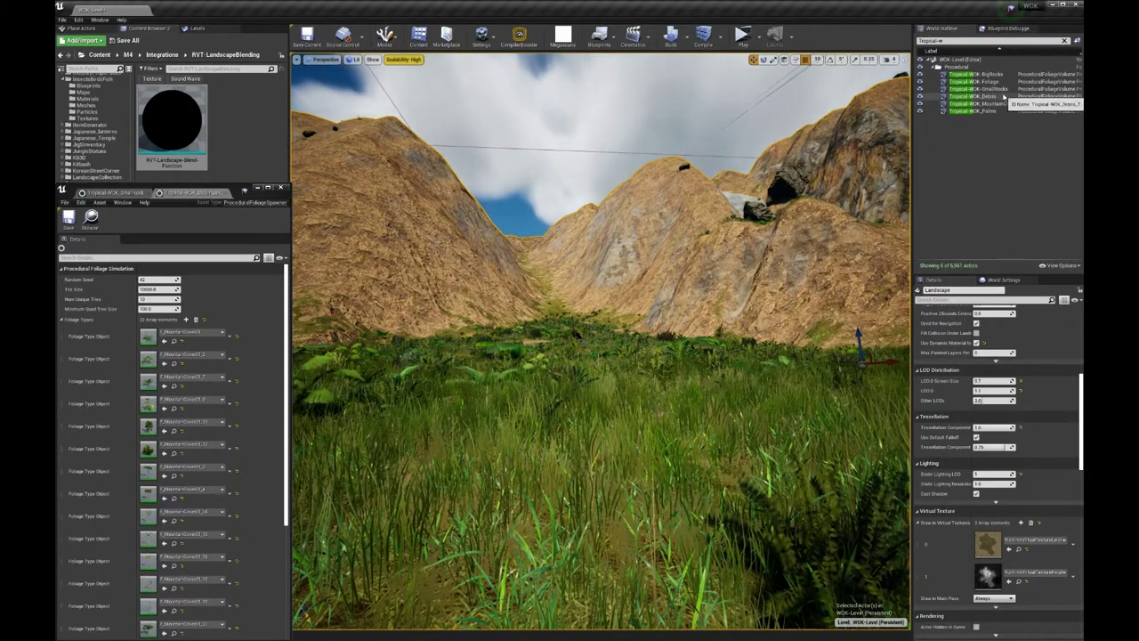
click(979, 81)
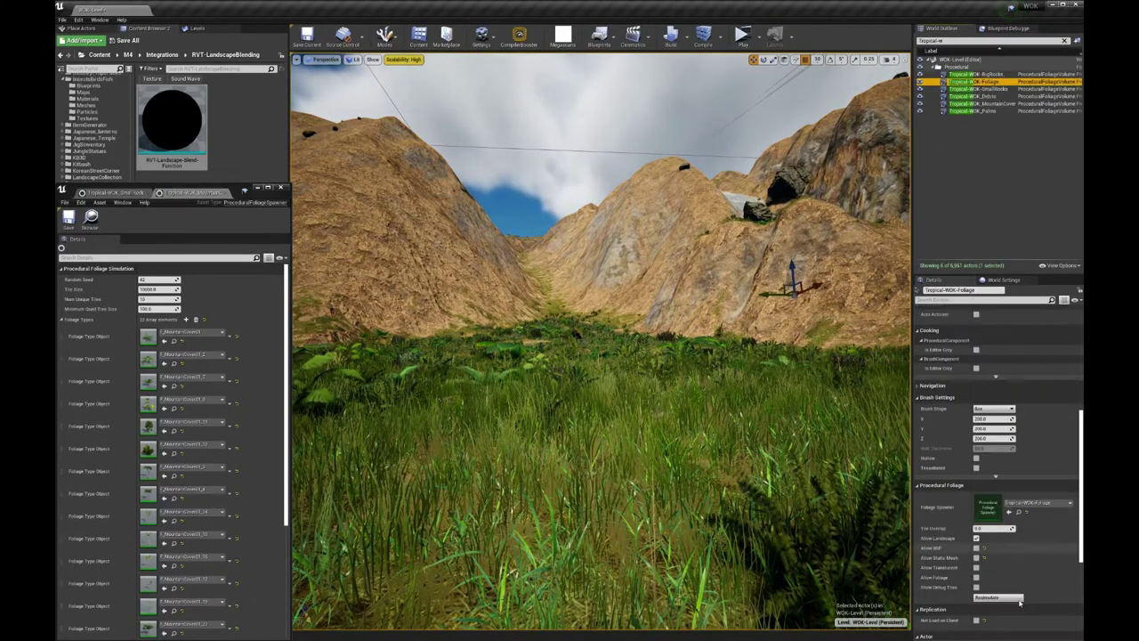
click(1016, 597)
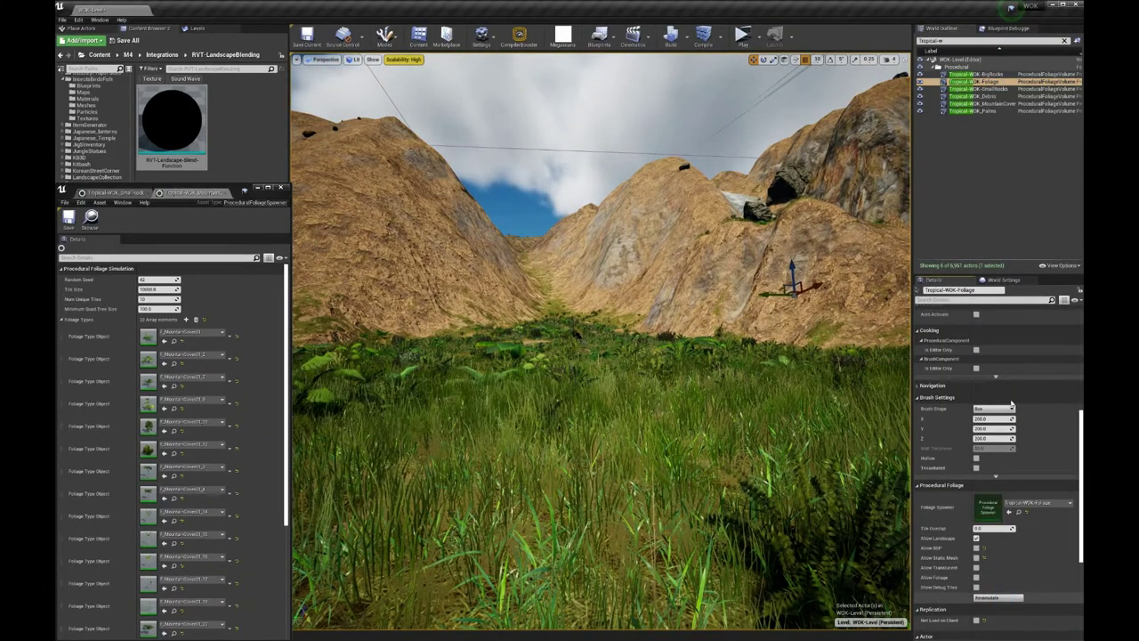
- Examine the grass, ferns and low plants spread across the meadow and the sandy clearing below the mountains
right_click(688, 434)
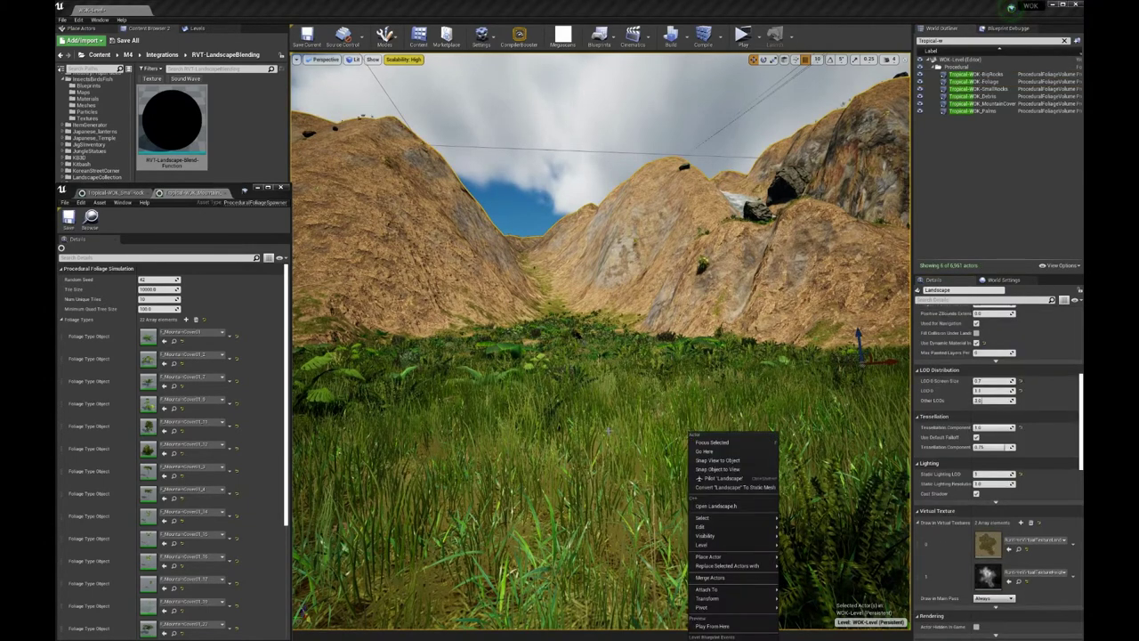
right_drag(608, 431, 703, 443)
key(a)
right_drag(386, 364, 645, 340)
key(w)
key(w)
key(s)
key(w)
key(w)
key(w)
right_drag(828, 286, 534, 288)
right_drag(694, 284, 694, 285)
- Select the Tropical-WOK_MountainCover volume and resimulate its procedural foliage
click(974, 103)
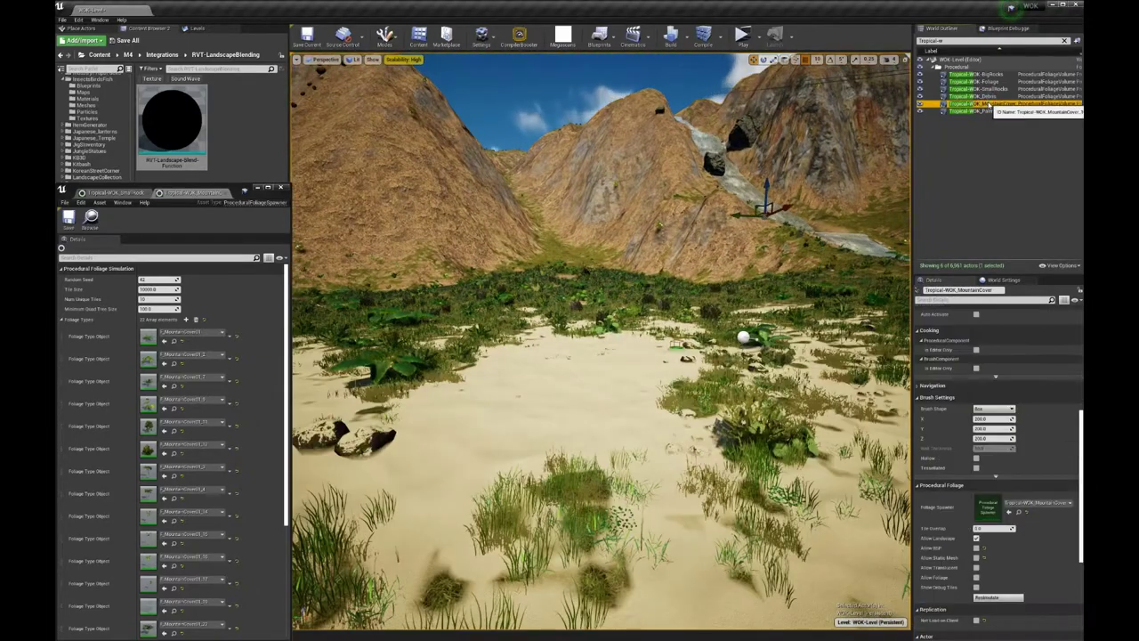
scroll(1045, 547, down, 6)
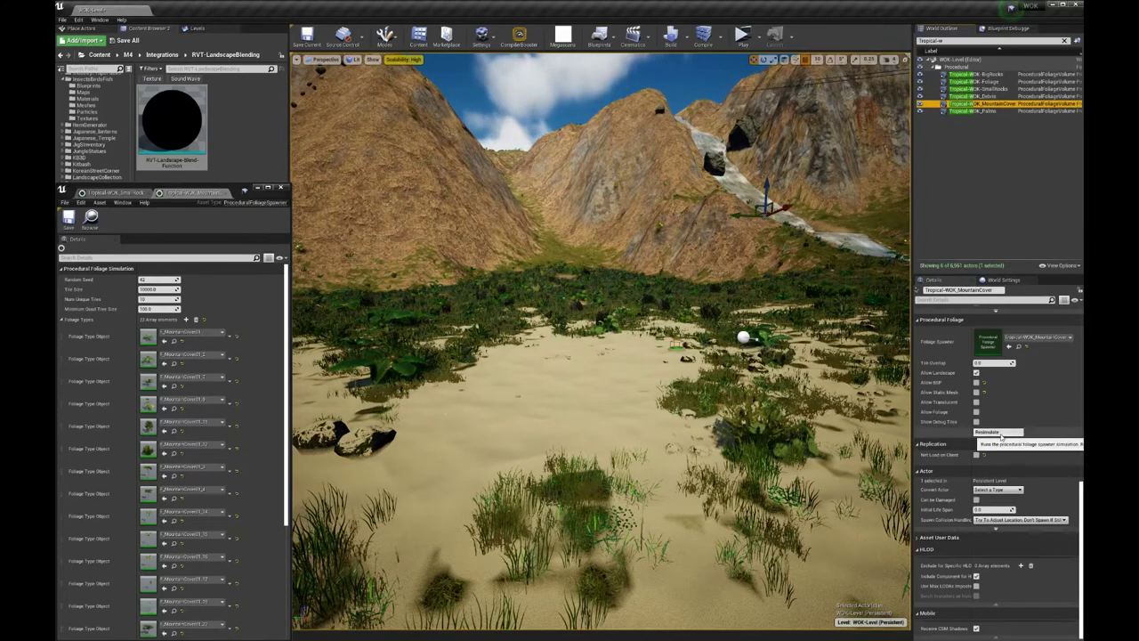
click(1000, 433)
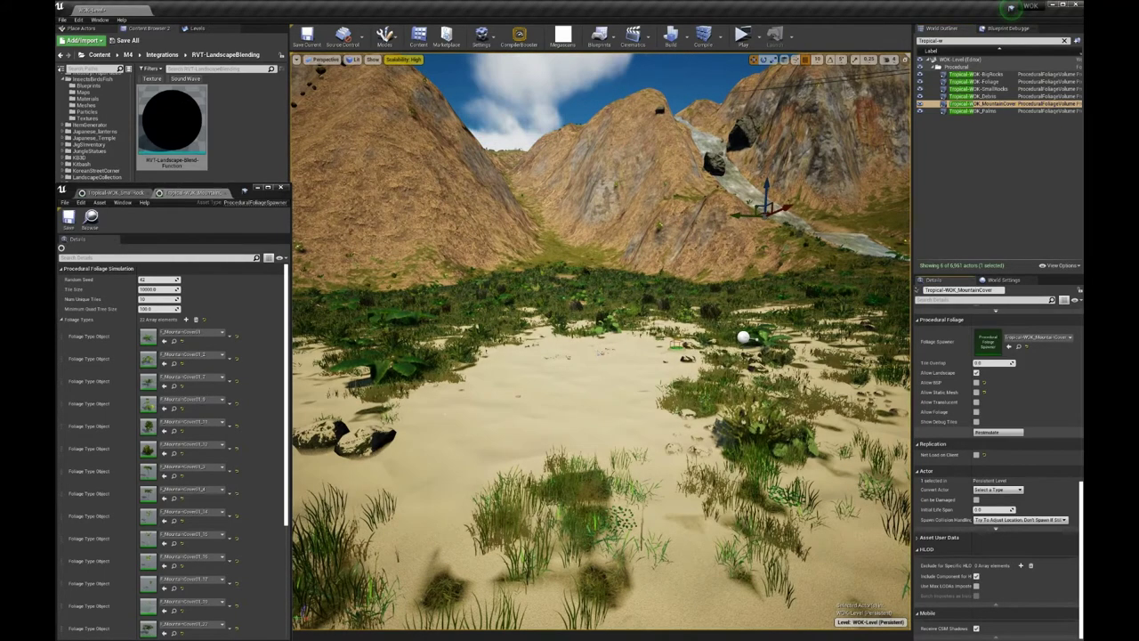
- Examine the palms and trees around the sandy clearing, along the beach and on the nearby mountainsides
right_click(599, 354)
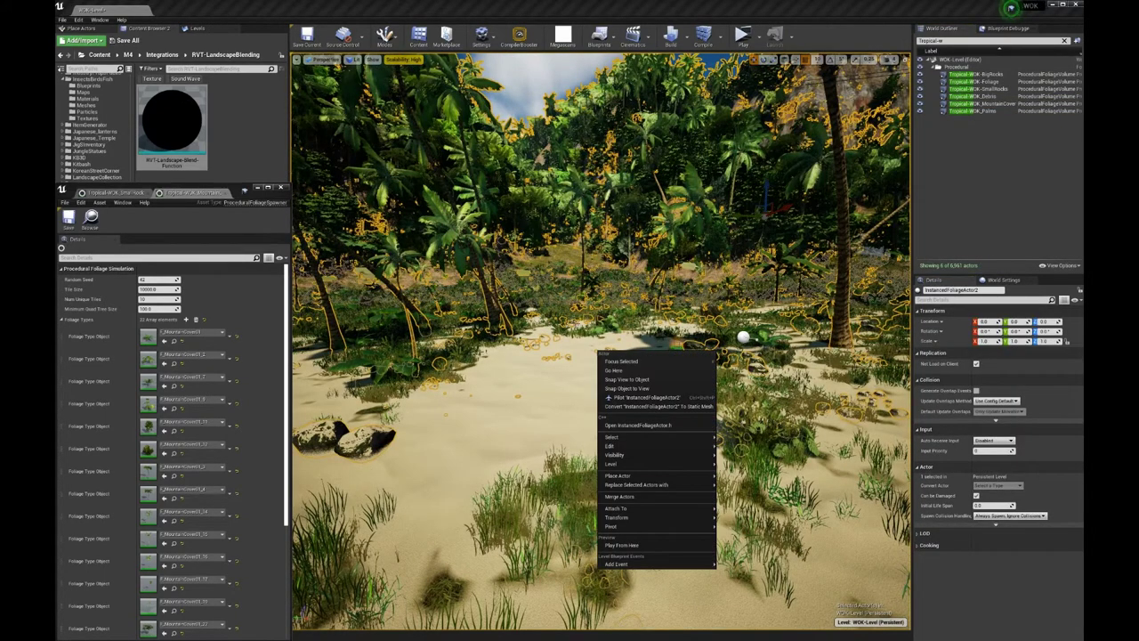
click(545, 370)
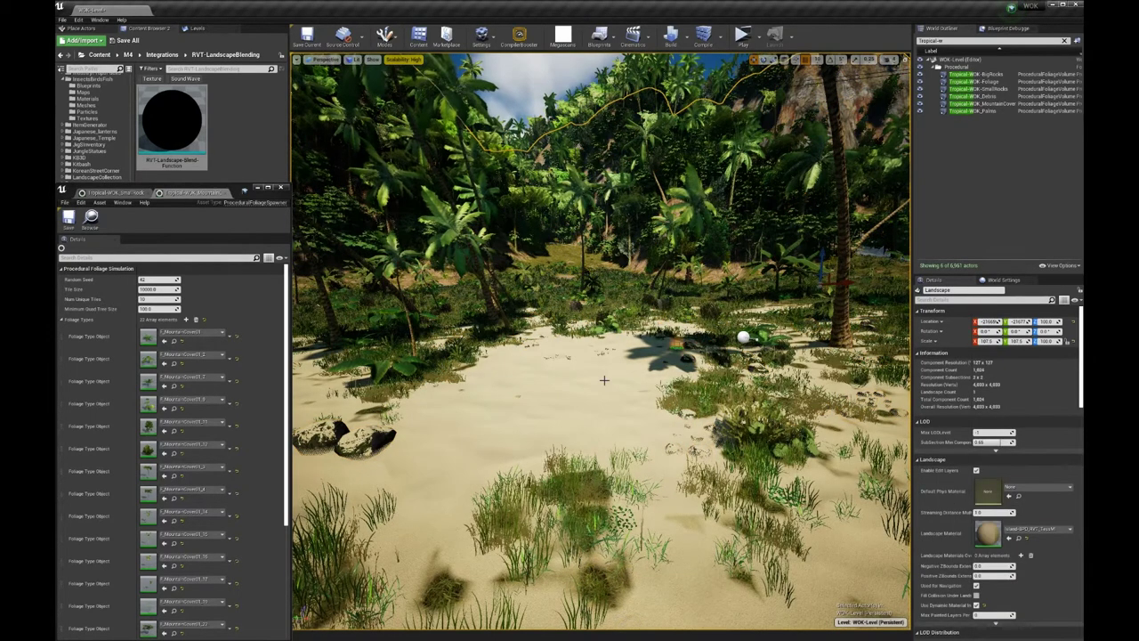
right_drag(604, 380, 302, 337)
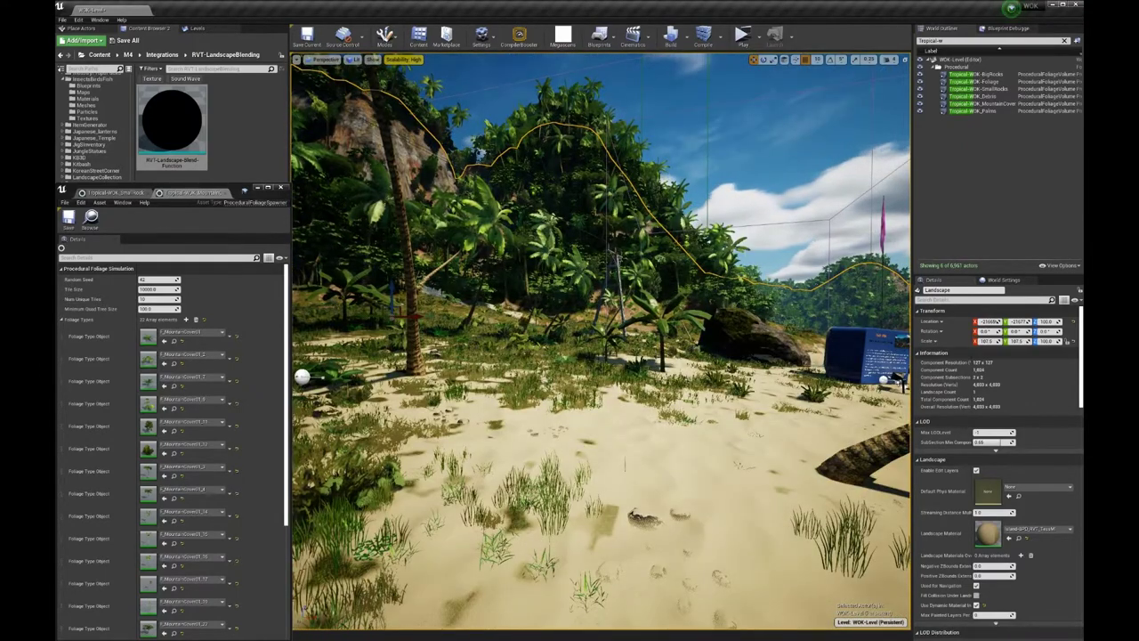
right_drag(601, 338, 174, 293)
key(w)
key(w)
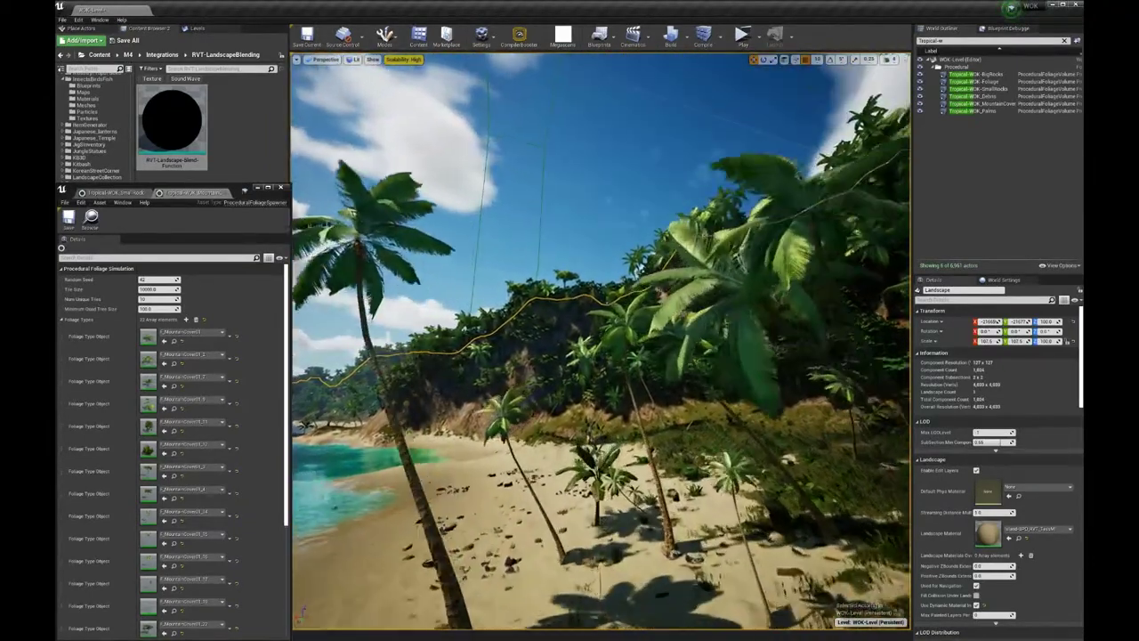
- Raise the camera speed and inspect the forested slopes from above, along the coast, over the river and back to the beach
click(892, 60)
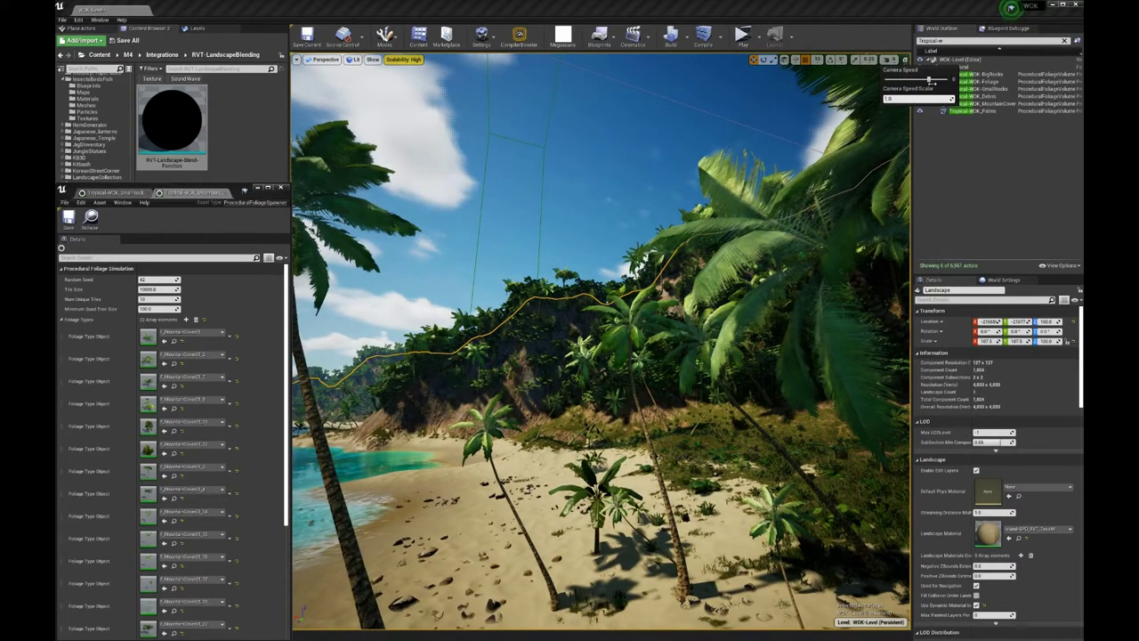
right_drag(889, 195, 861, 172)
key(w)
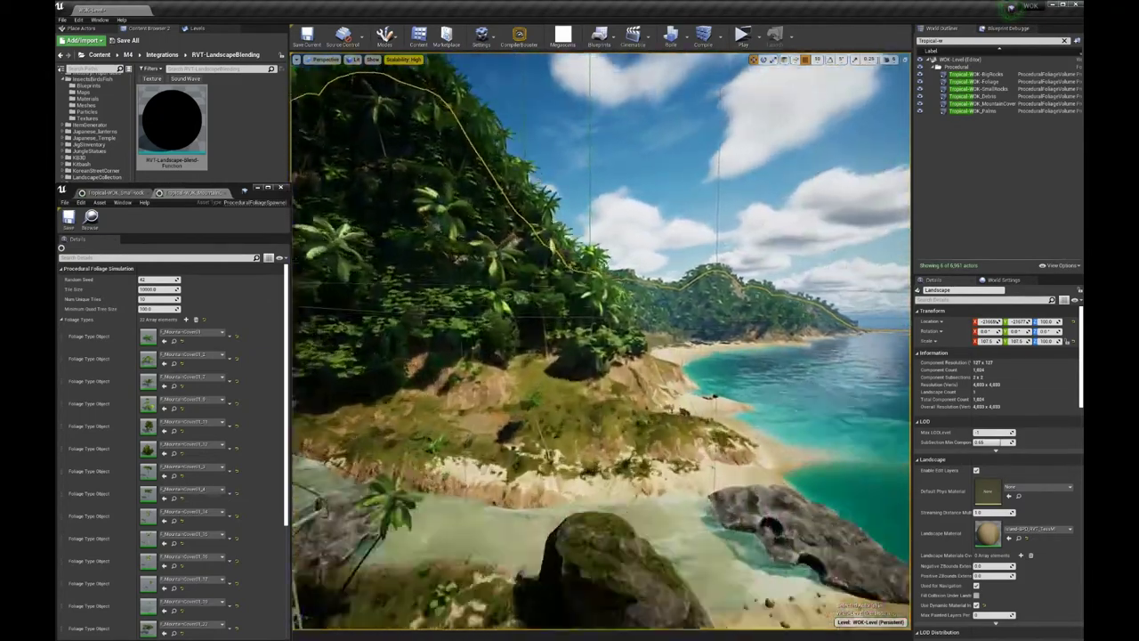
key(w)
right_drag(602, 343, 383, 361)
key(a)
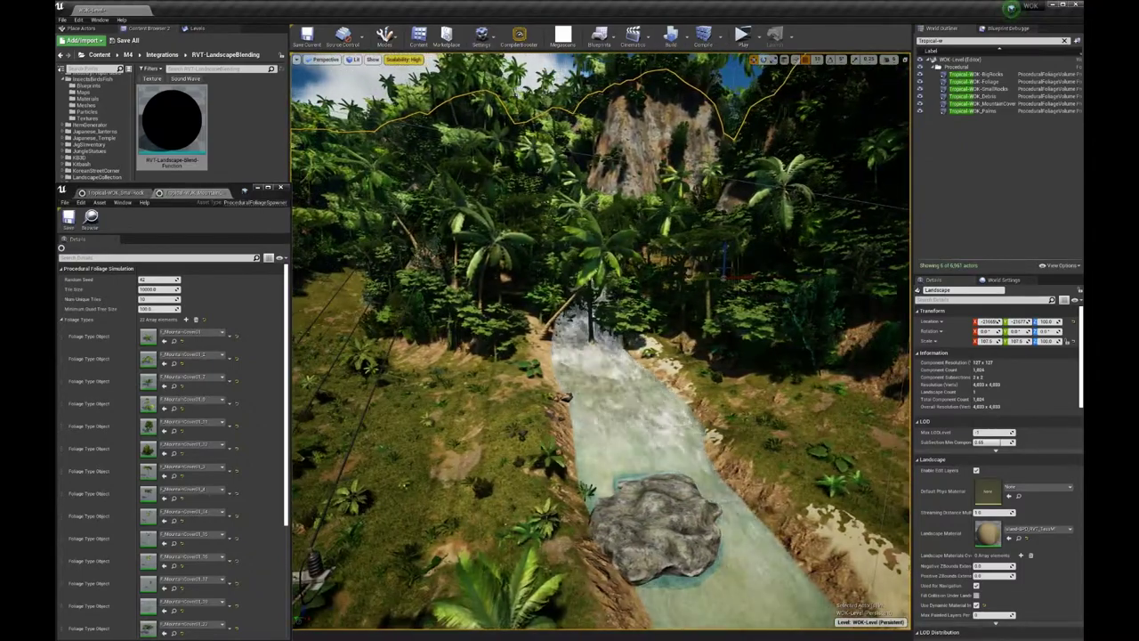
key(a)
mouse_move(601, 343)
right_down()
mouse_move(574, 329)
mouse_move(634, 339)
mouse_move(598, 340)
right_up()
key(d)
key(s)
key(s)
key(s)
key(a)
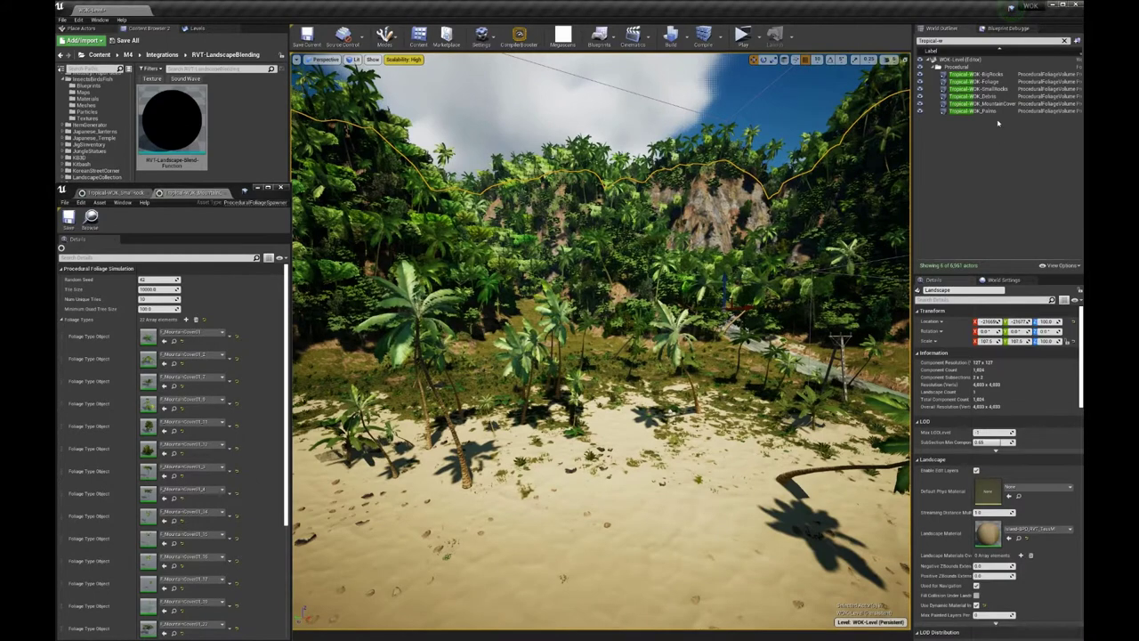
- Select the Tropical-WOK_Palms volume, open its foliage spawner and resimulate its procedural foliage
click(993, 112)
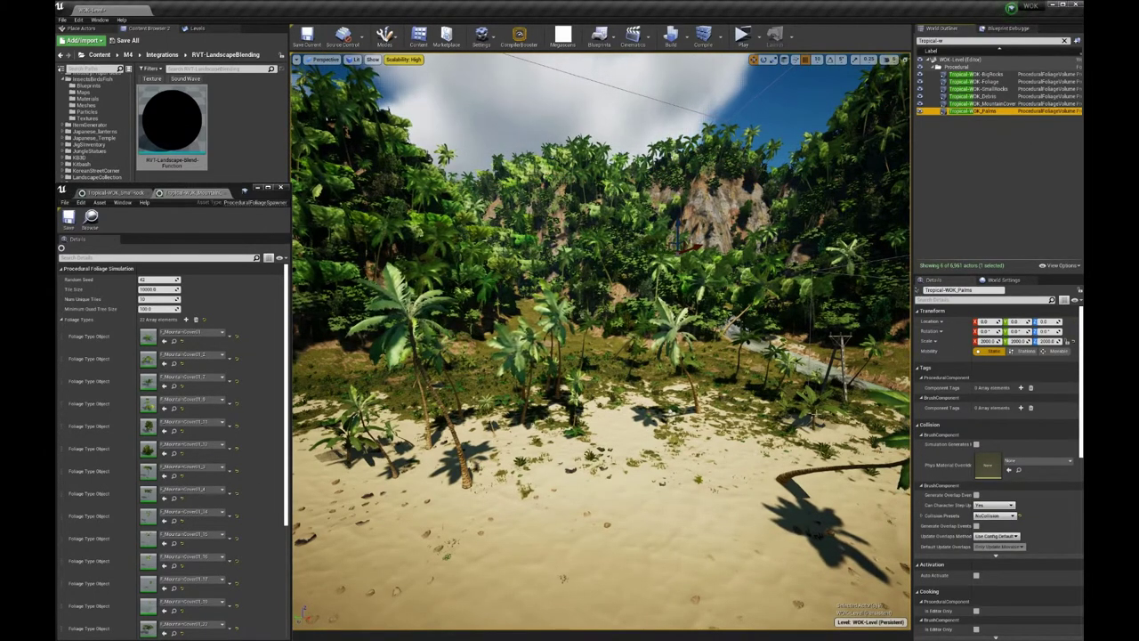
scroll(988, 465, down, 3)
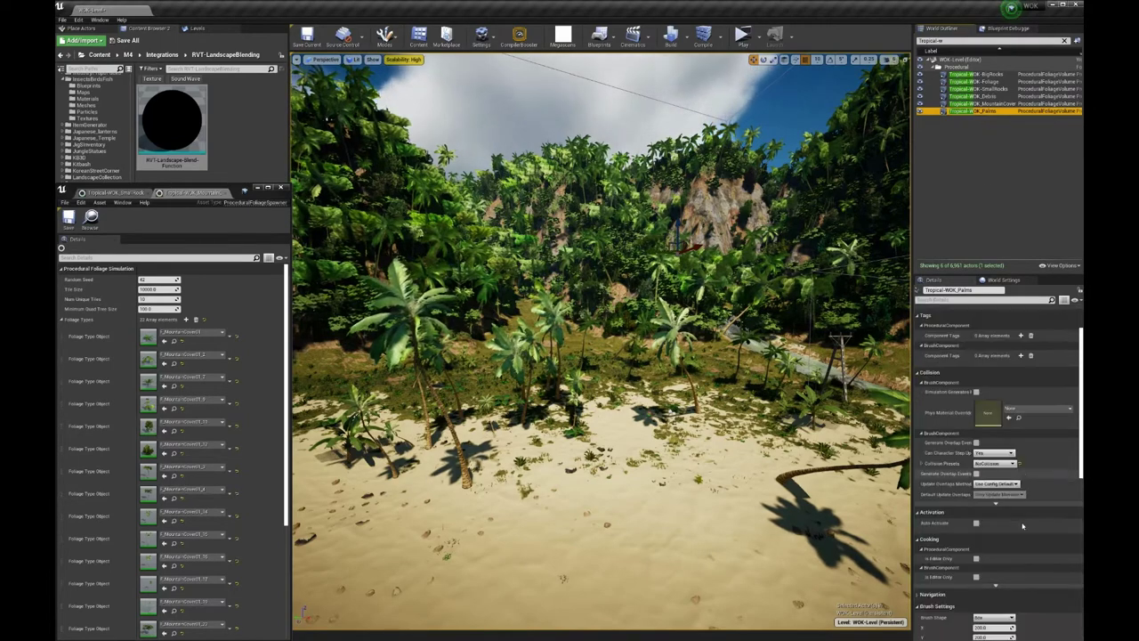
scroll(990, 480, down, 4)
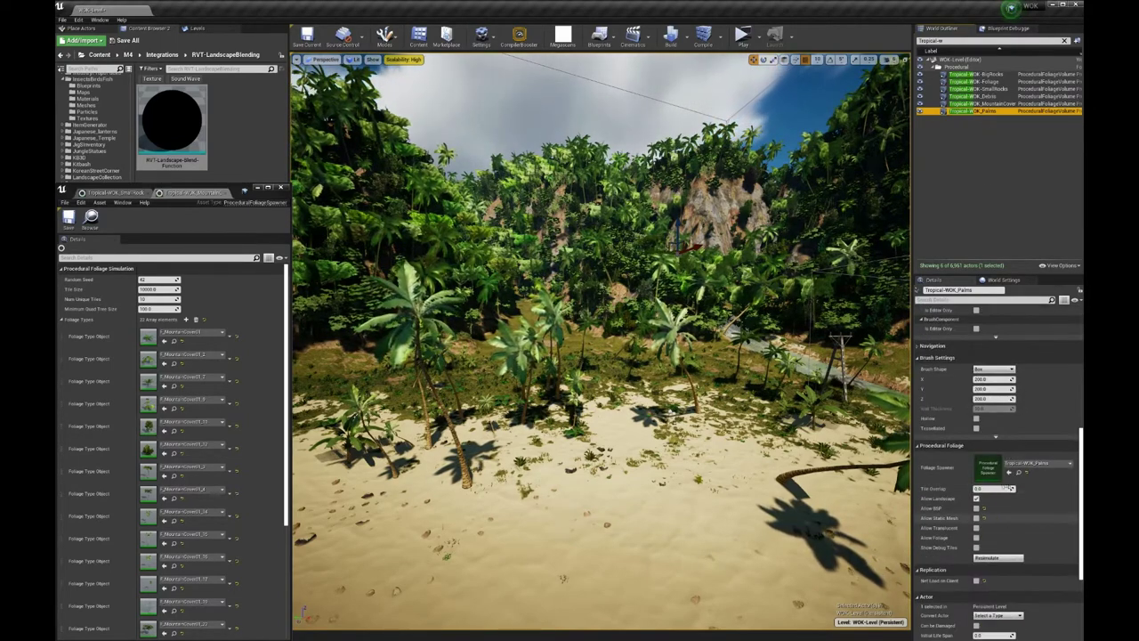
double_click(988, 468)
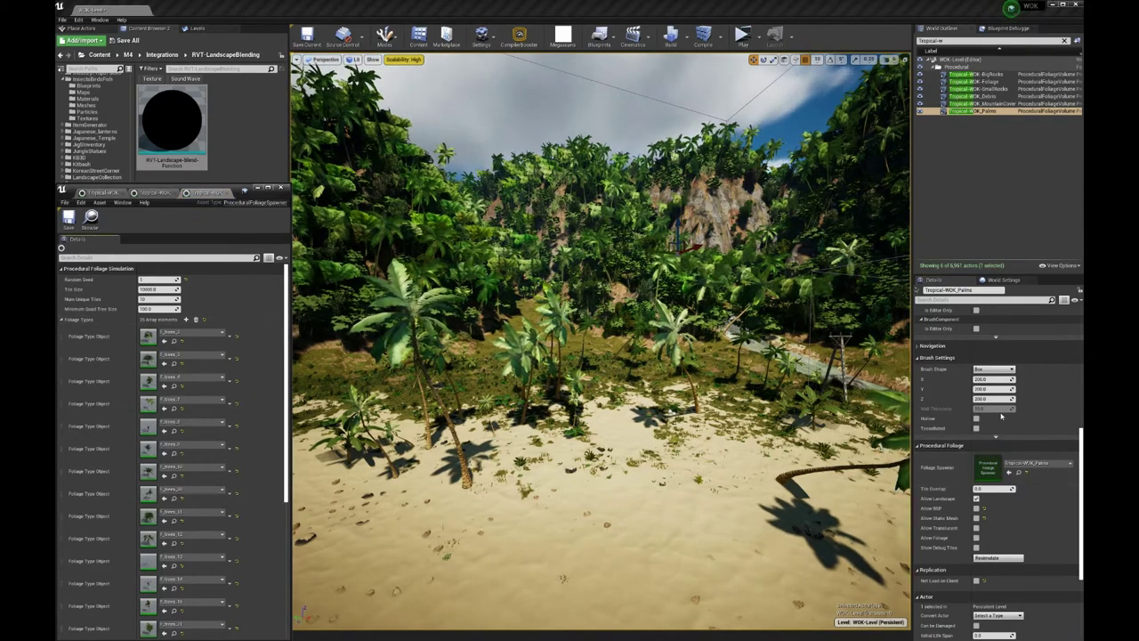
click(999, 558)
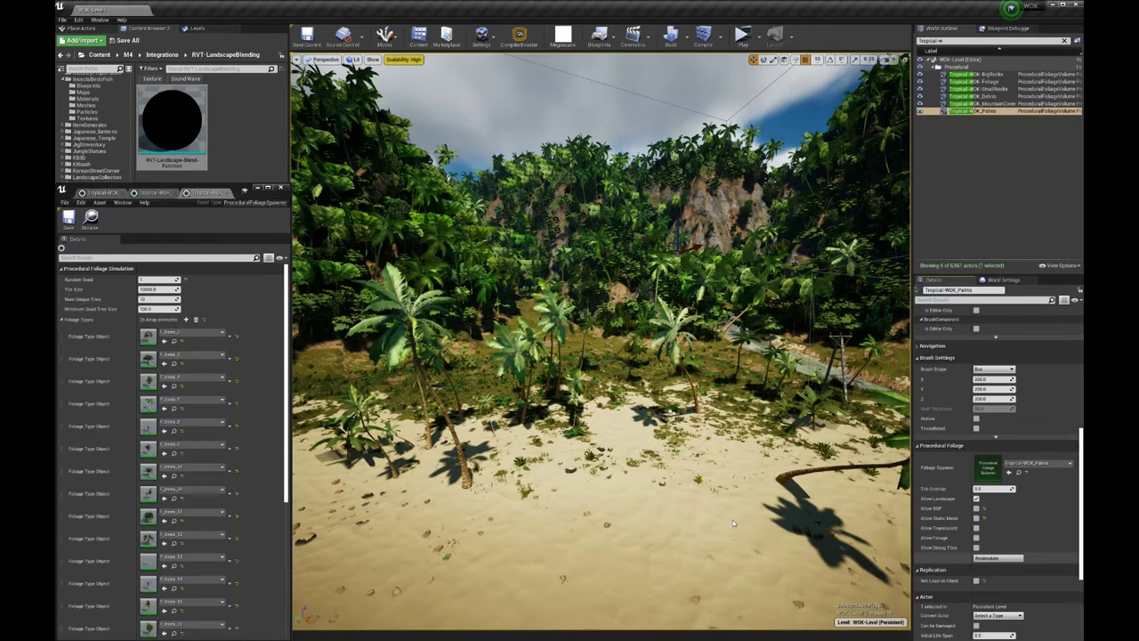
right_click(687, 522)
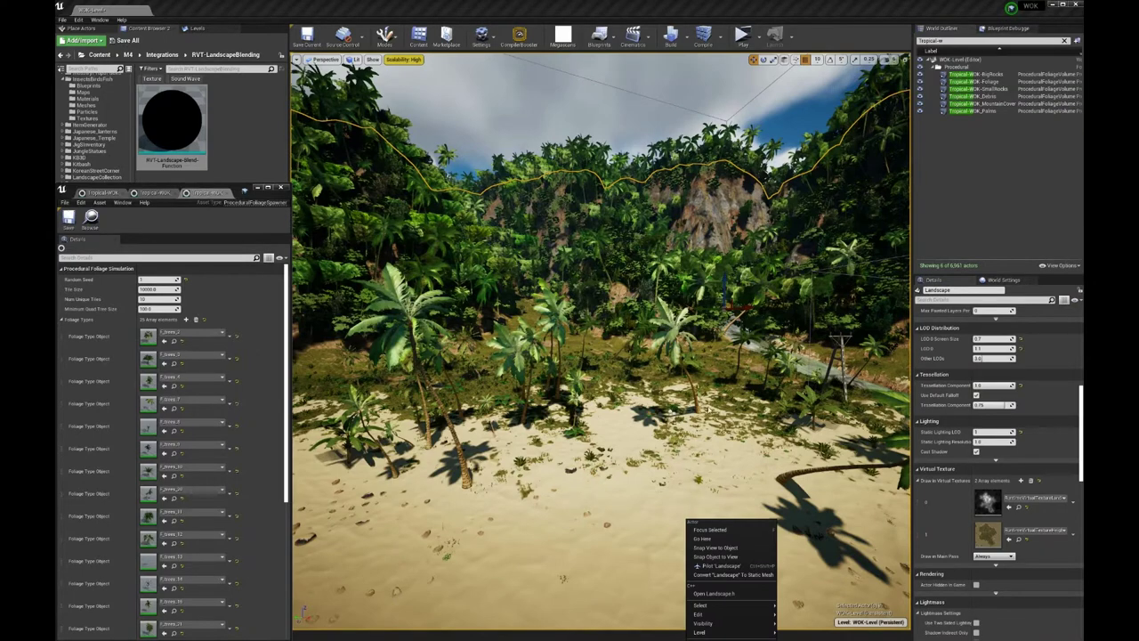
- Examine the palms around the sandy clearing from close up and the grass and plants covering the ground below them
right_click(617, 426)
click(596, 386)
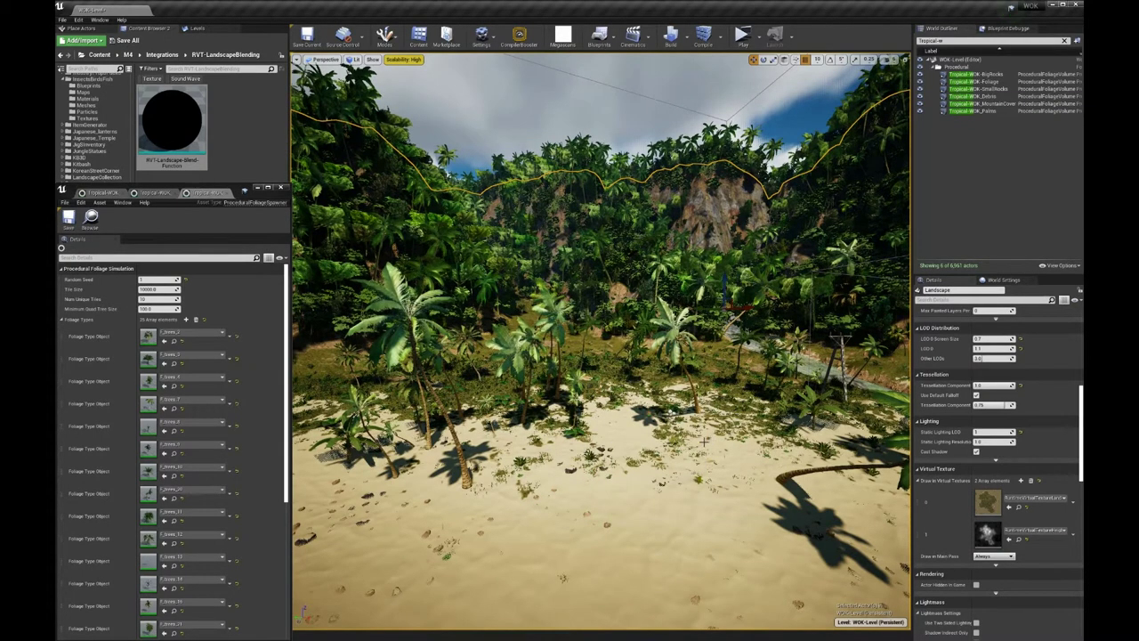
right_drag(688, 446, 719, 532)
key(w)
key(w)
key(w)
key(e)
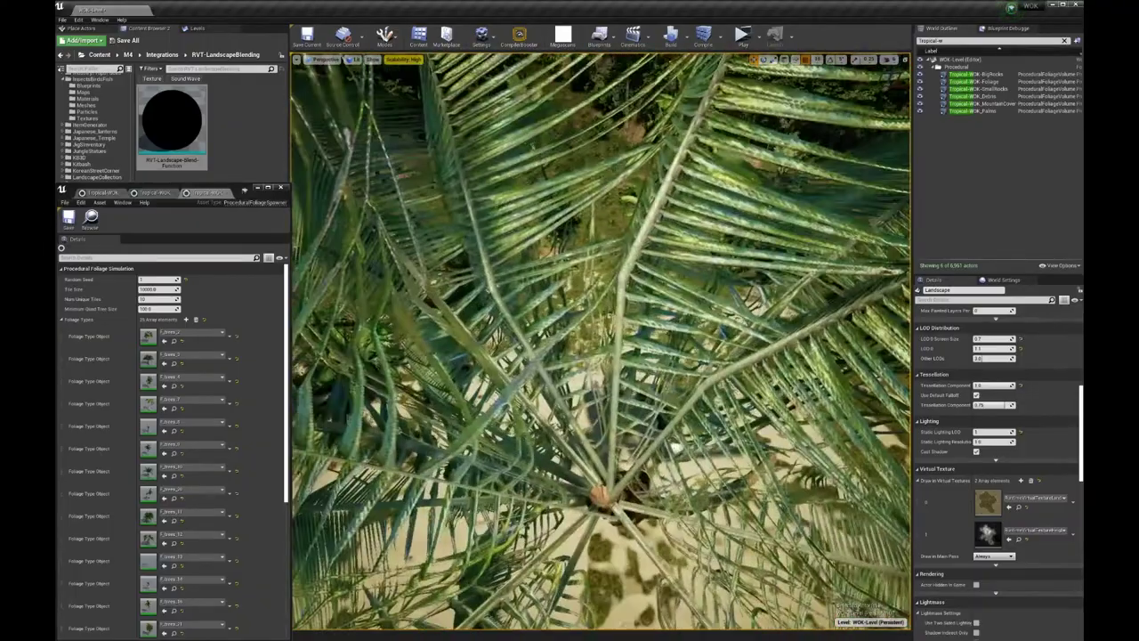
key(w)
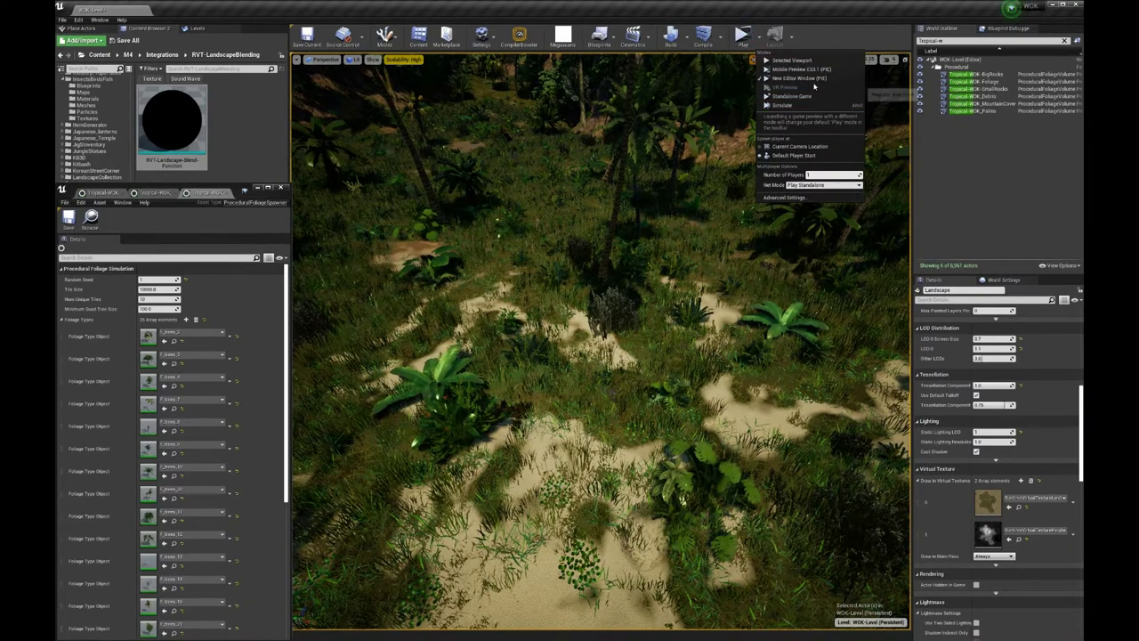
- Launch the level preview in a New Editor Window, reposition the preview window and start the game with Play Game
click(814, 79)
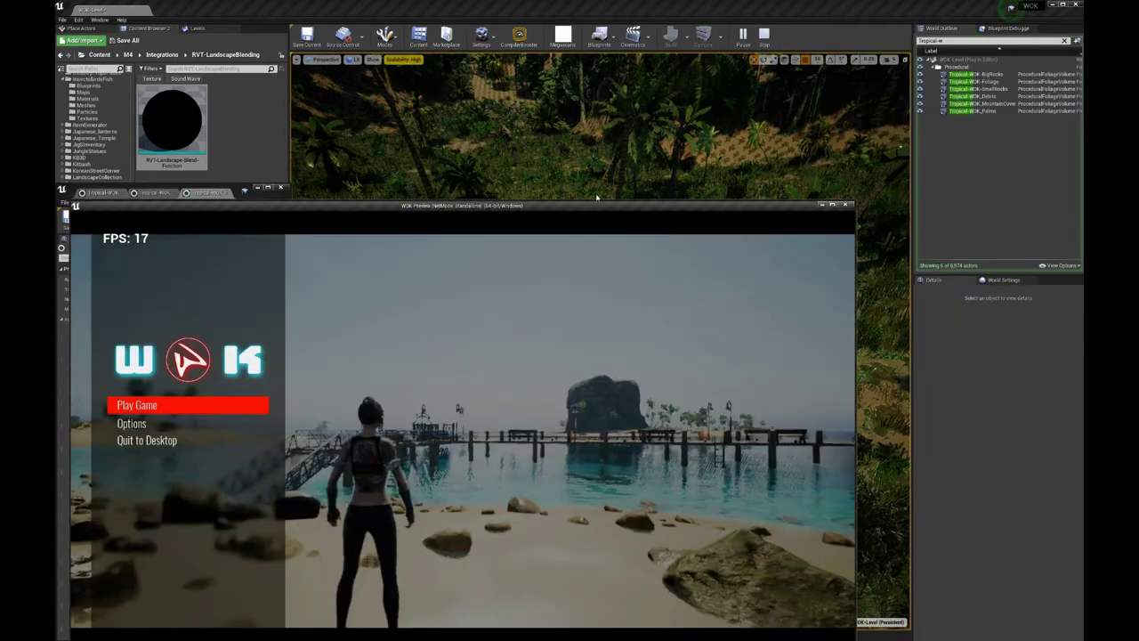
drag(596, 205, 708, 111)
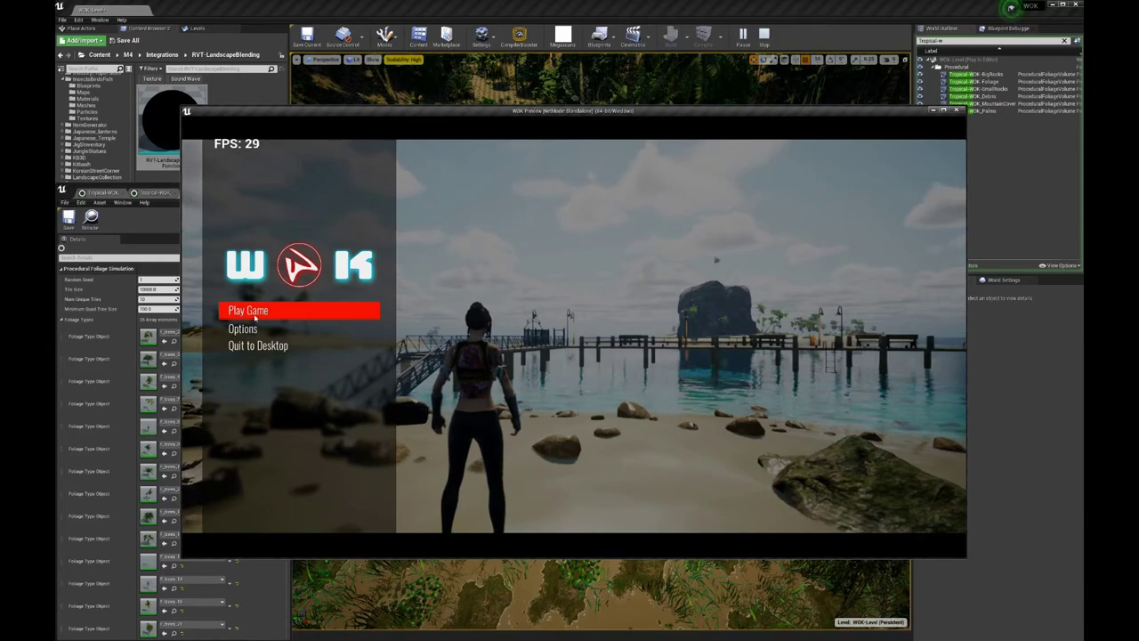
click(255, 311)
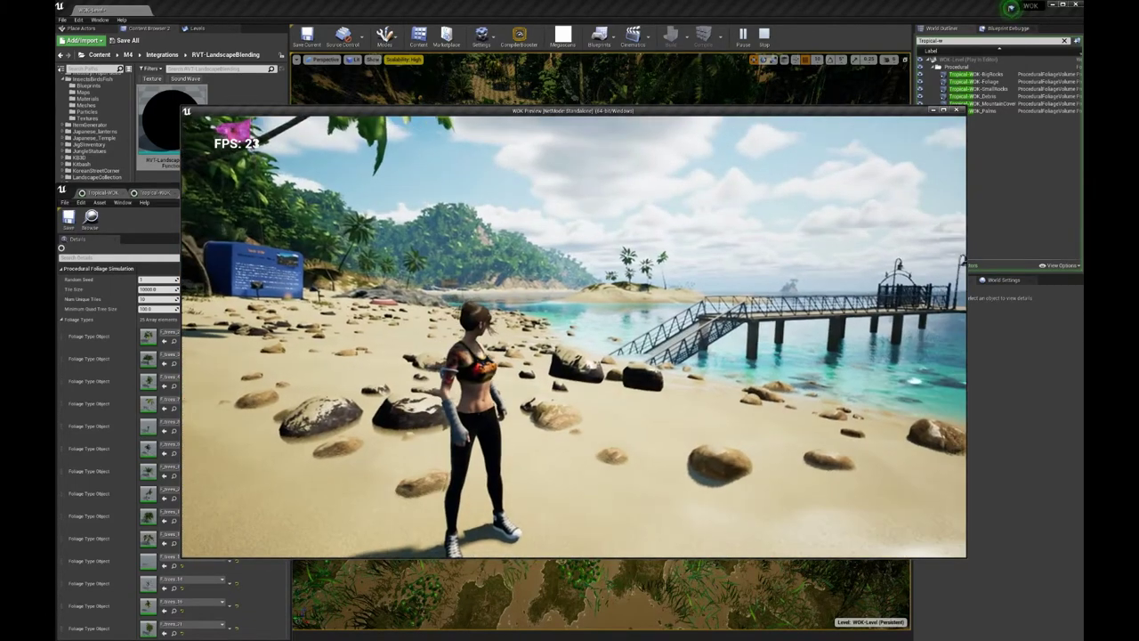
- Run the character along the rocky beach towards the blue sign and check the scattered rocks and hillside foliage
key(w)
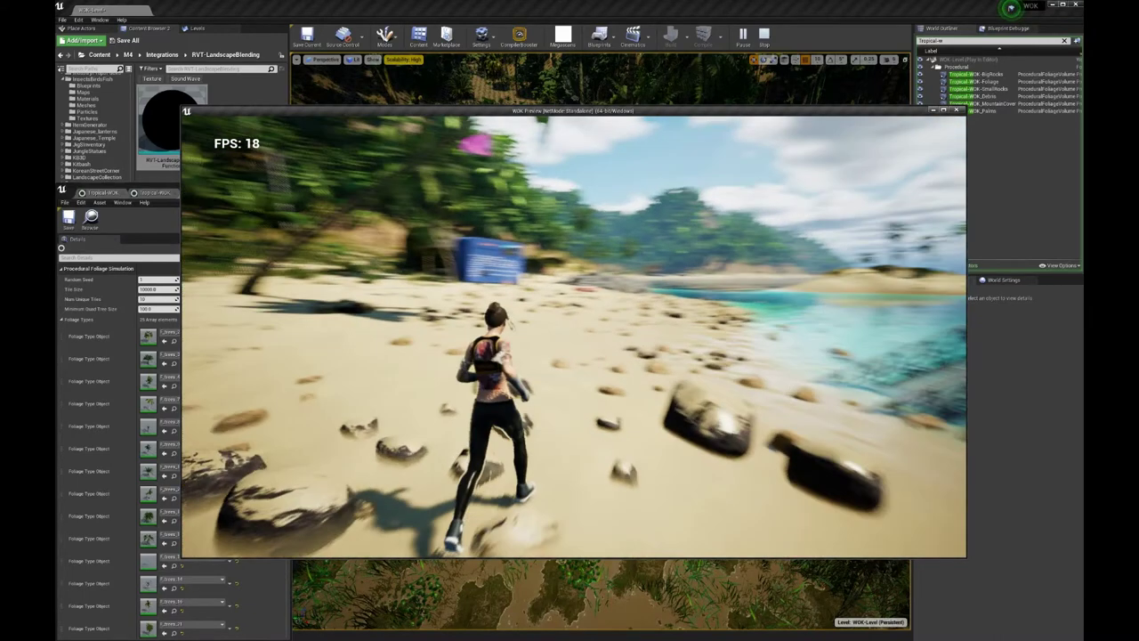
key(w)
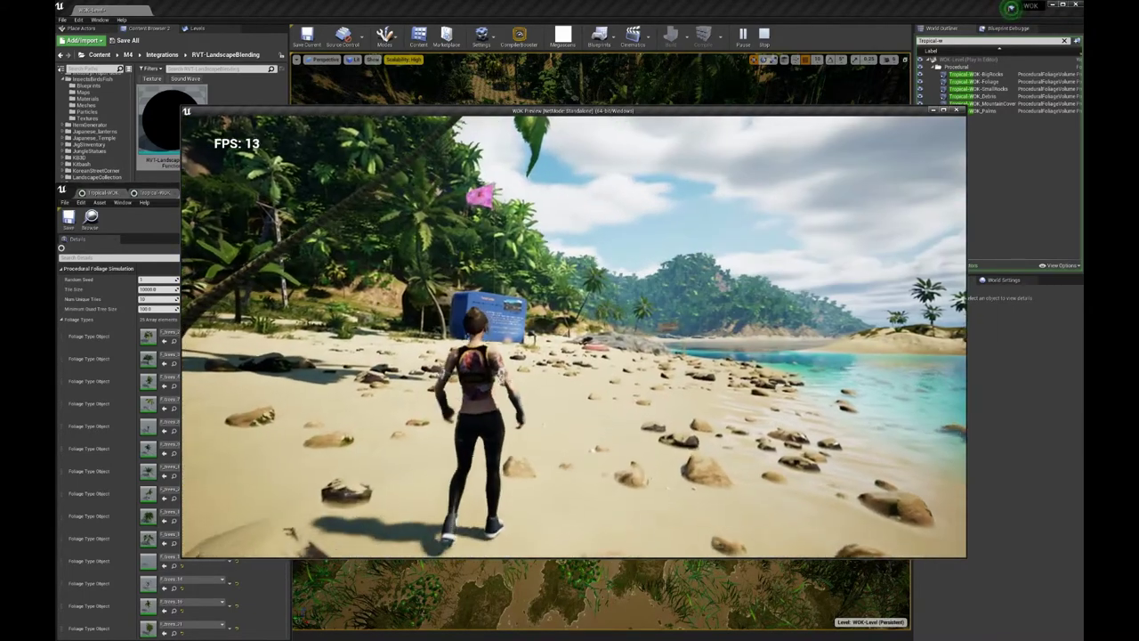
key(w)
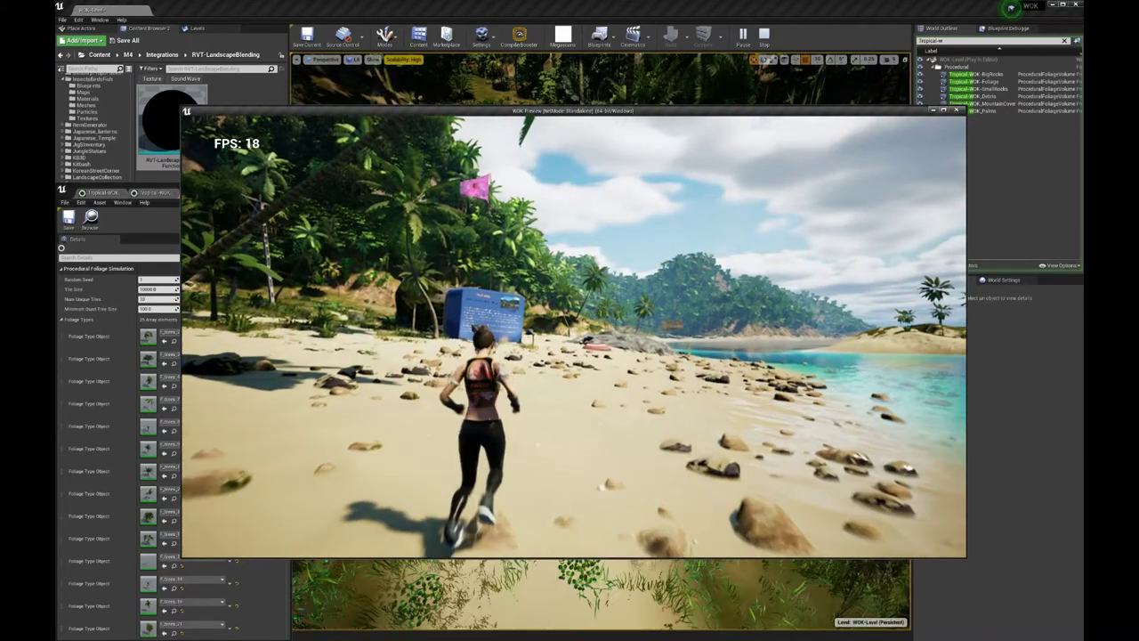
key(s)
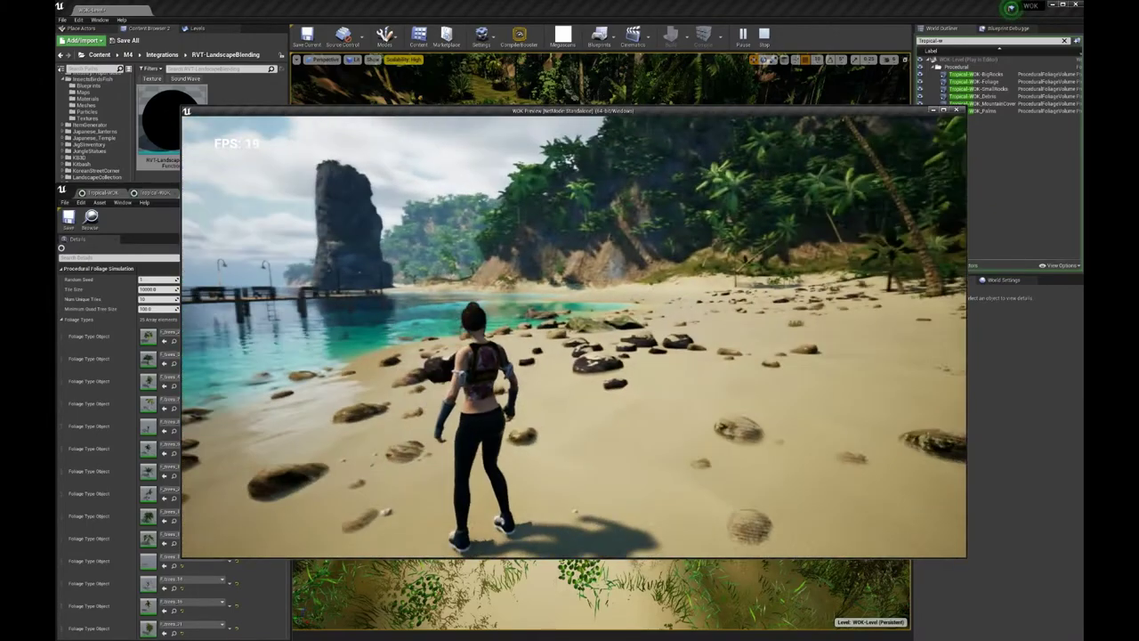
- Run the character past the leaning palms and over the sand dune to the hut, inspecting the grass and palms
key(w)
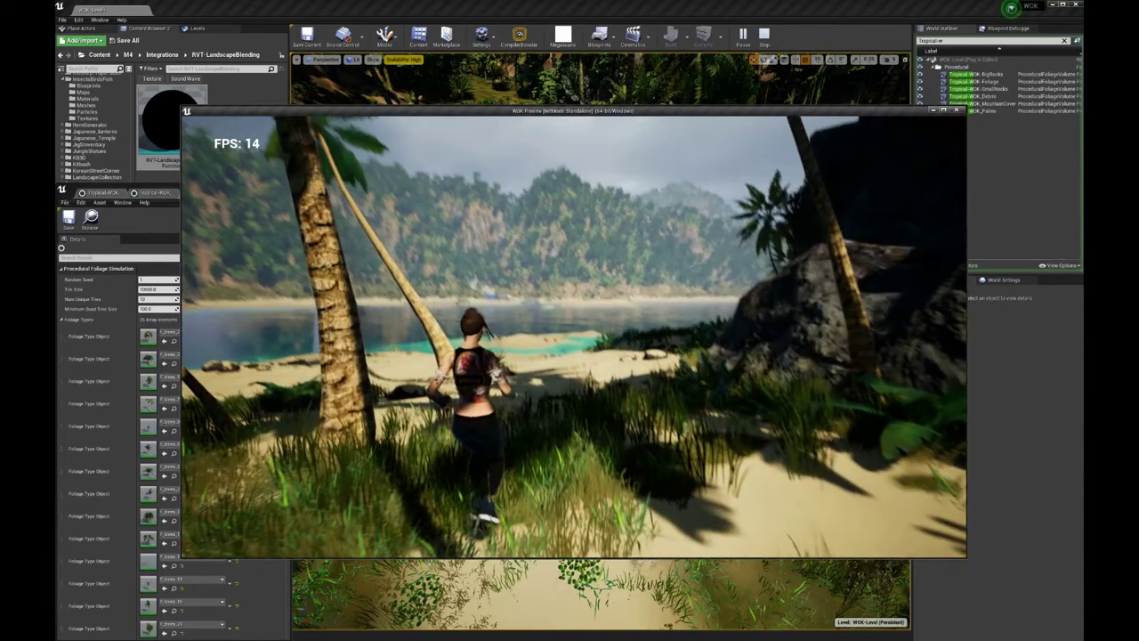
key(w)
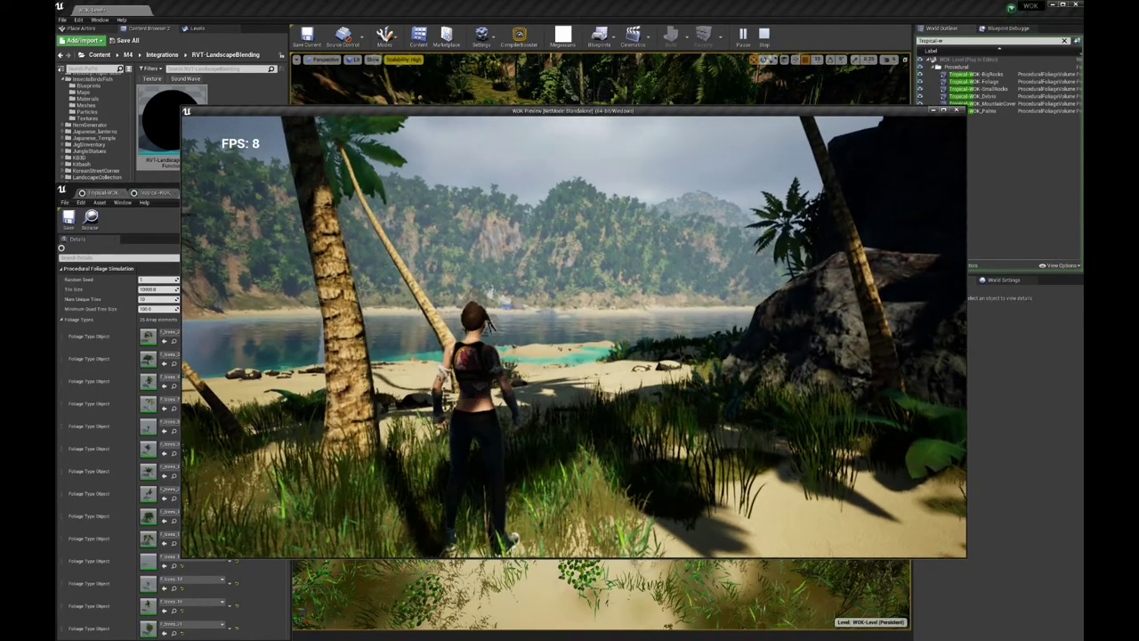
key(w)
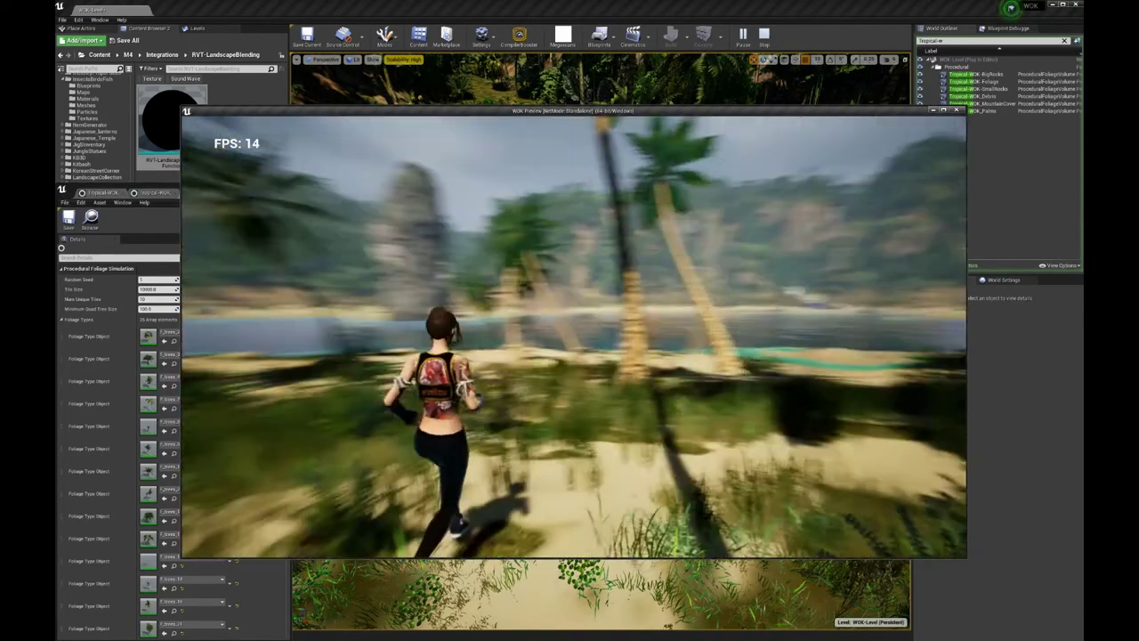
key(w)
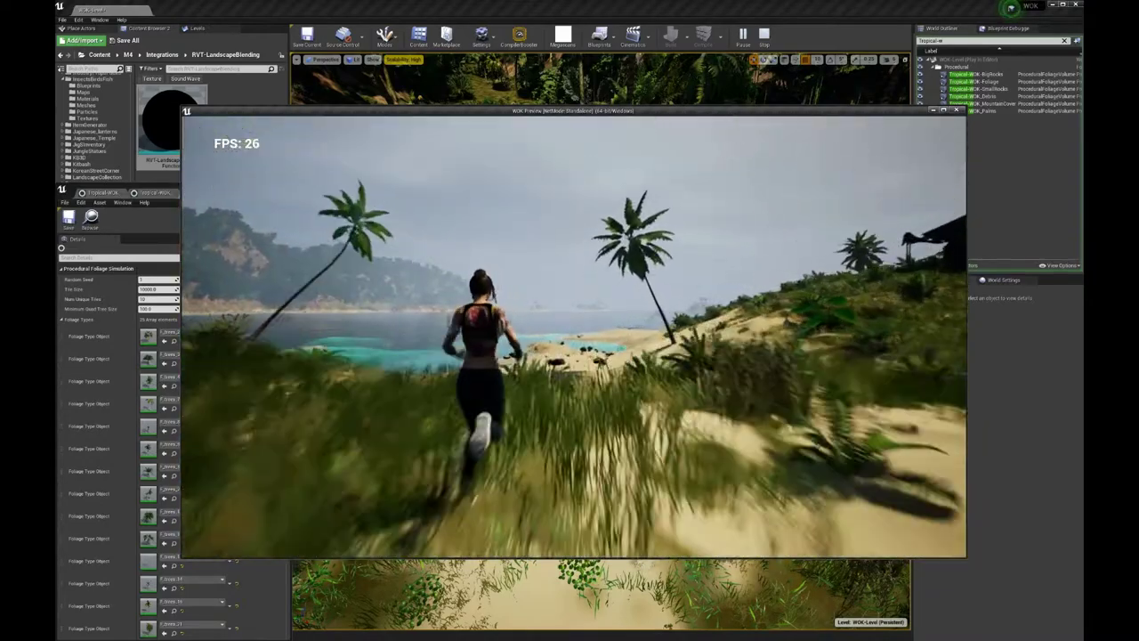
key(w)
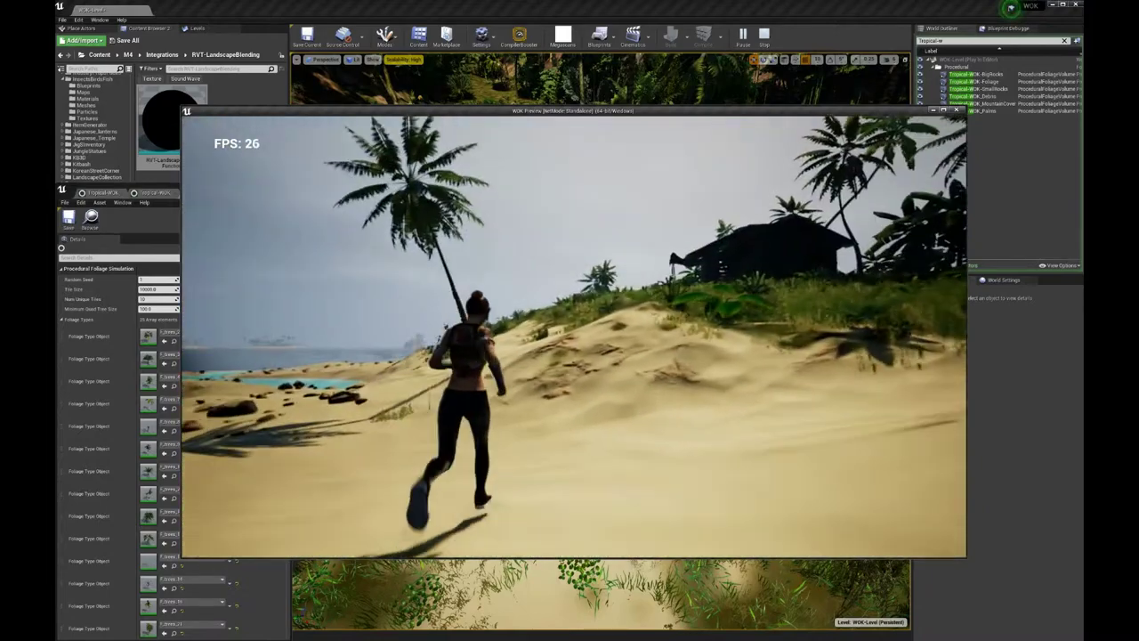
key(w)
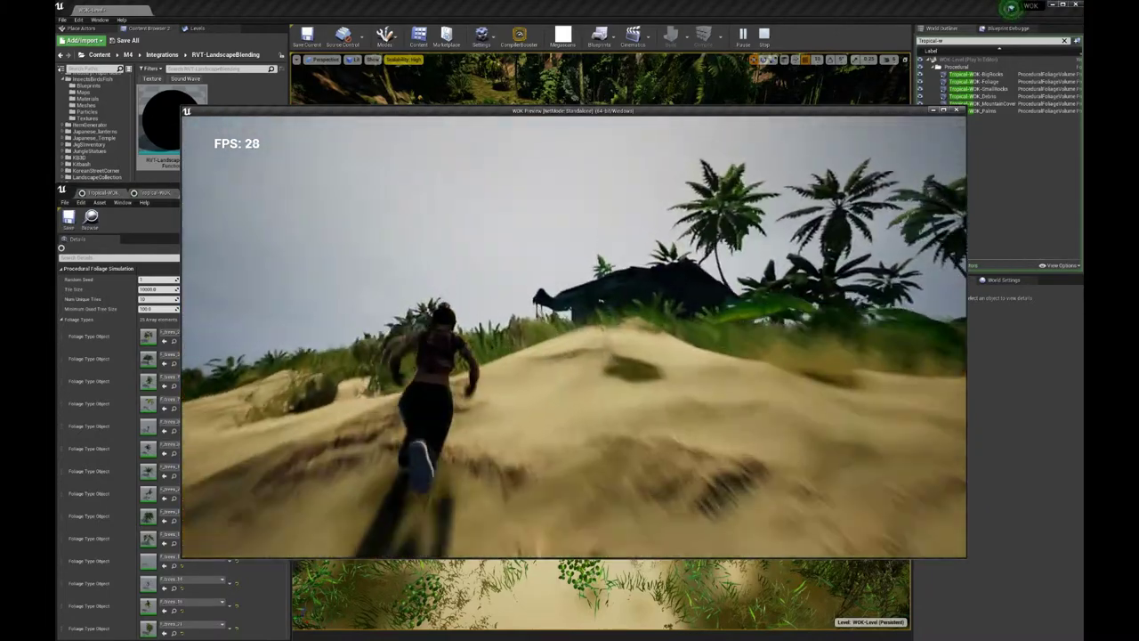
key(w)
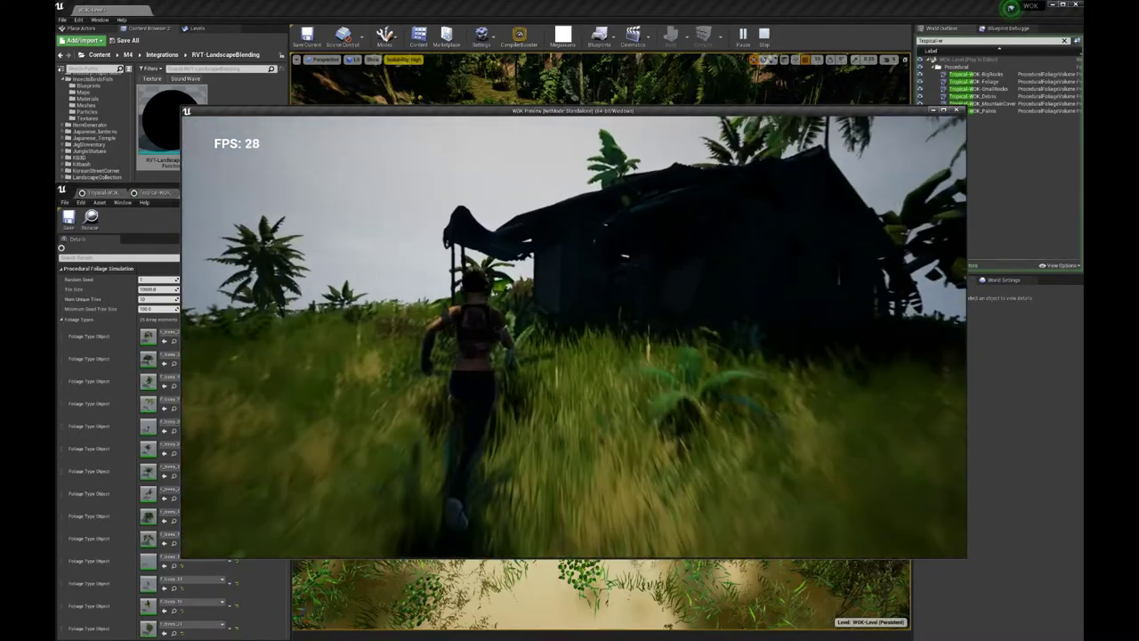
- Explore the inland jungle, the stone bridge and the brick ruins by the pylon to check the foliage in play
key(w)
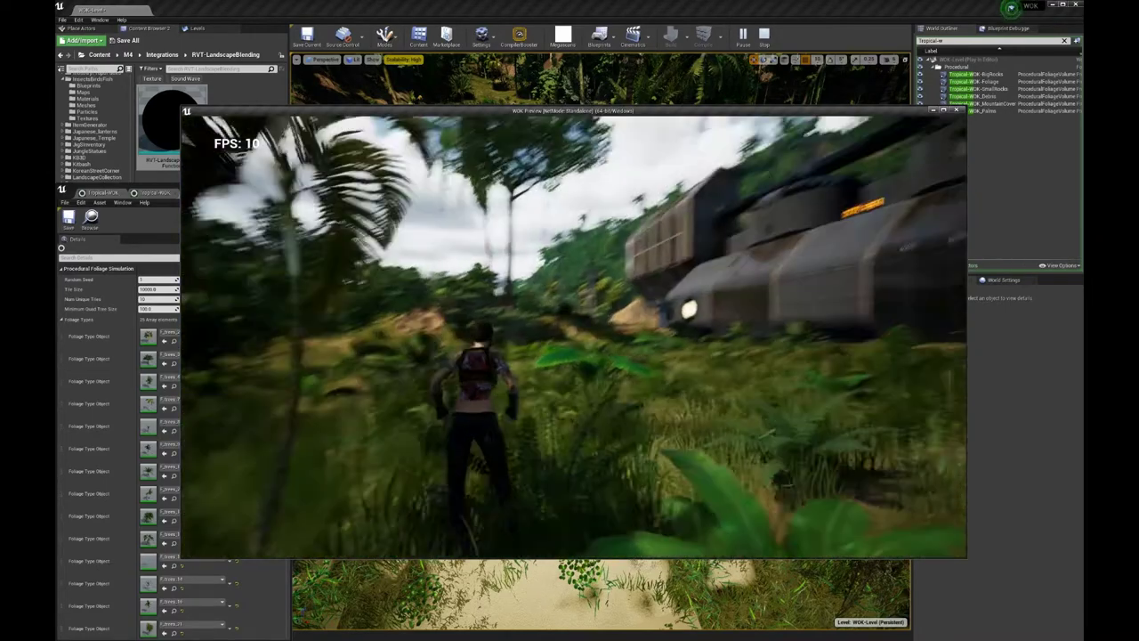
key(w)
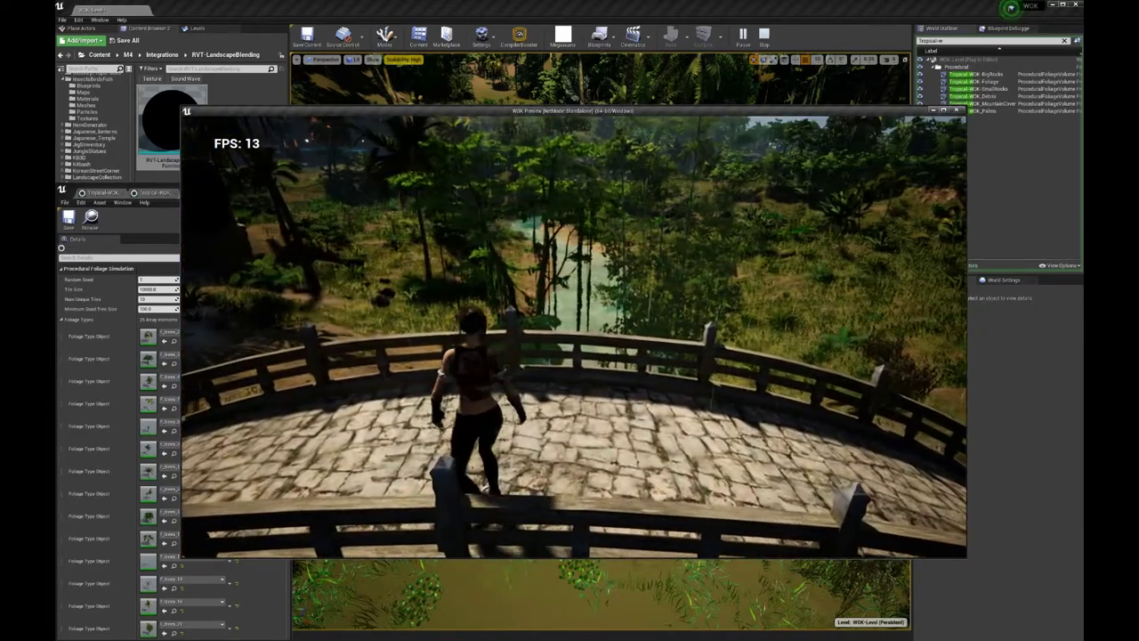
key(w)
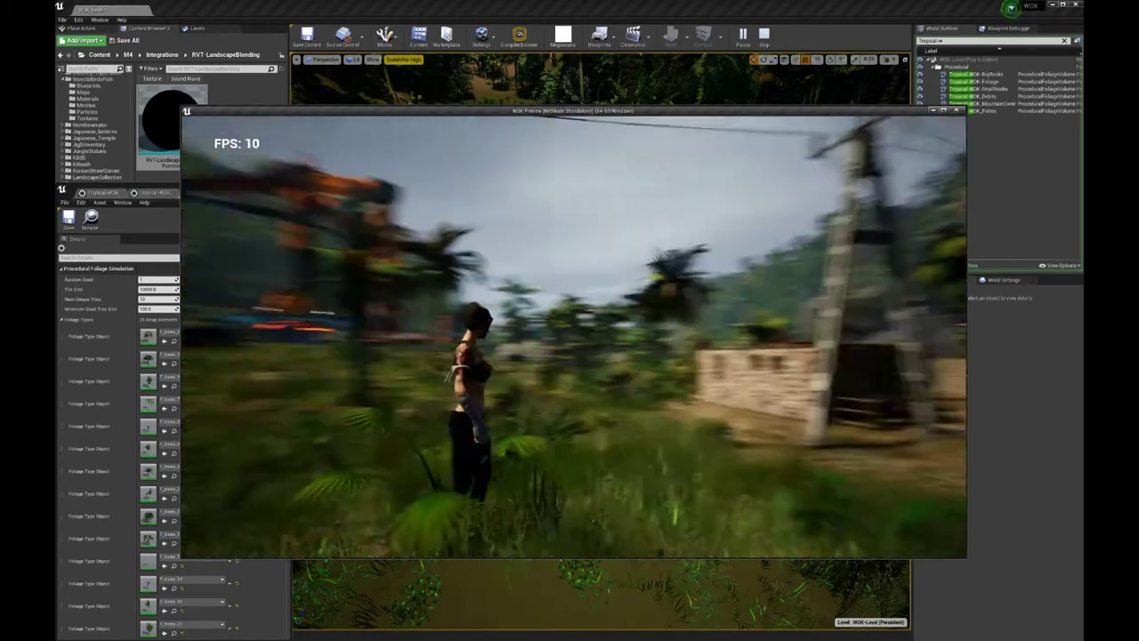
key(w)
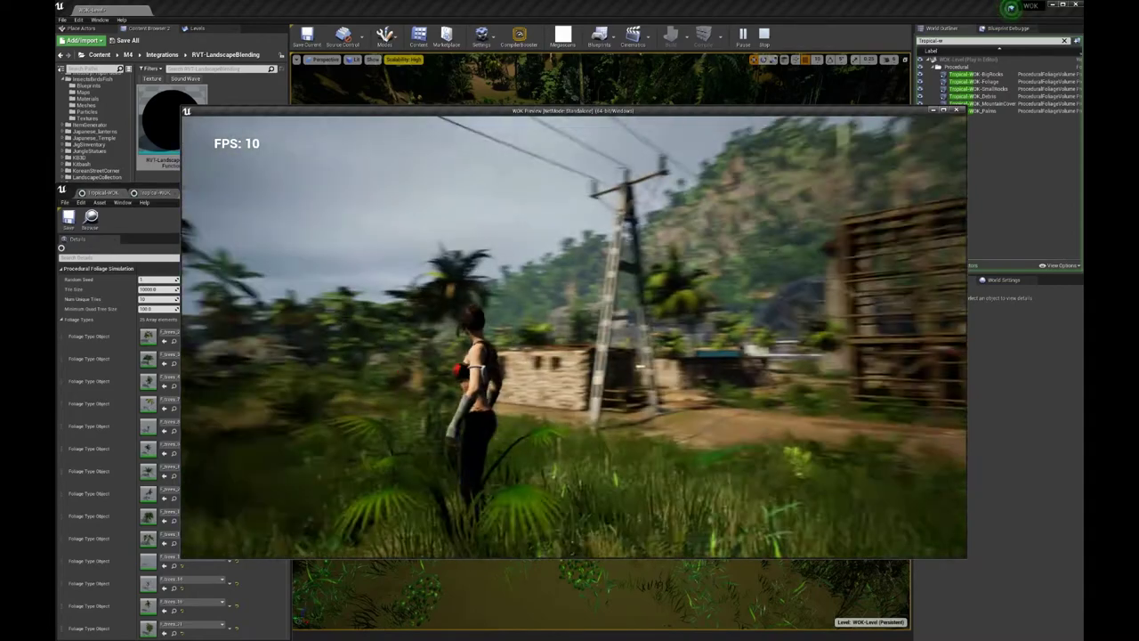
key(w)
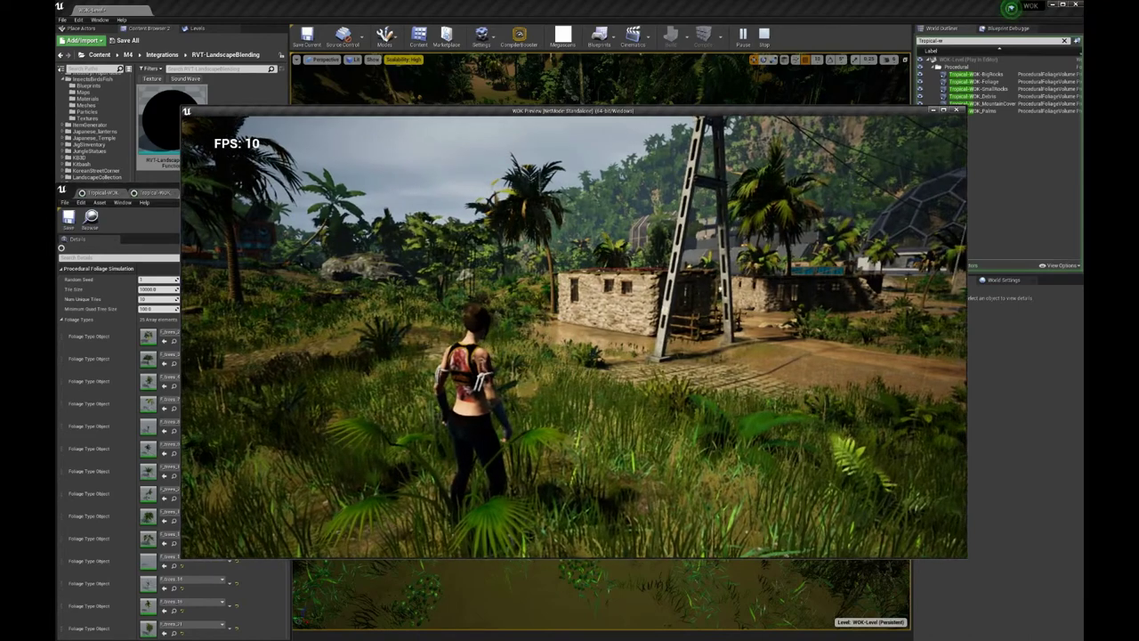
- Quit the game preview with Quit to Desktop and look over the river and forested slopes in the editor
key(Escape)
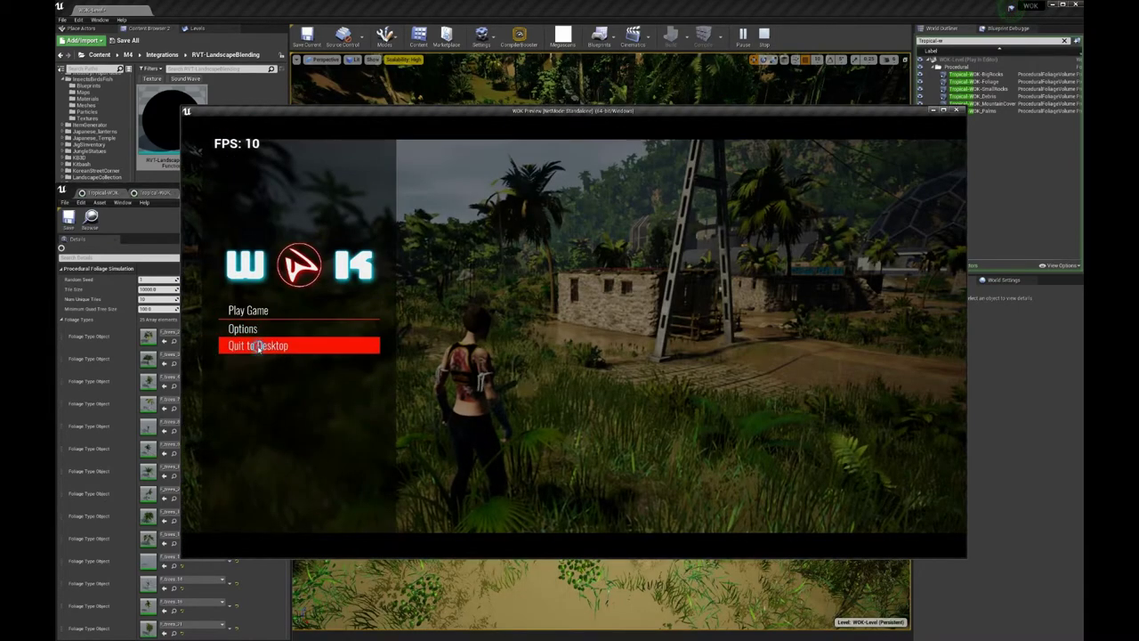
click(267, 346)
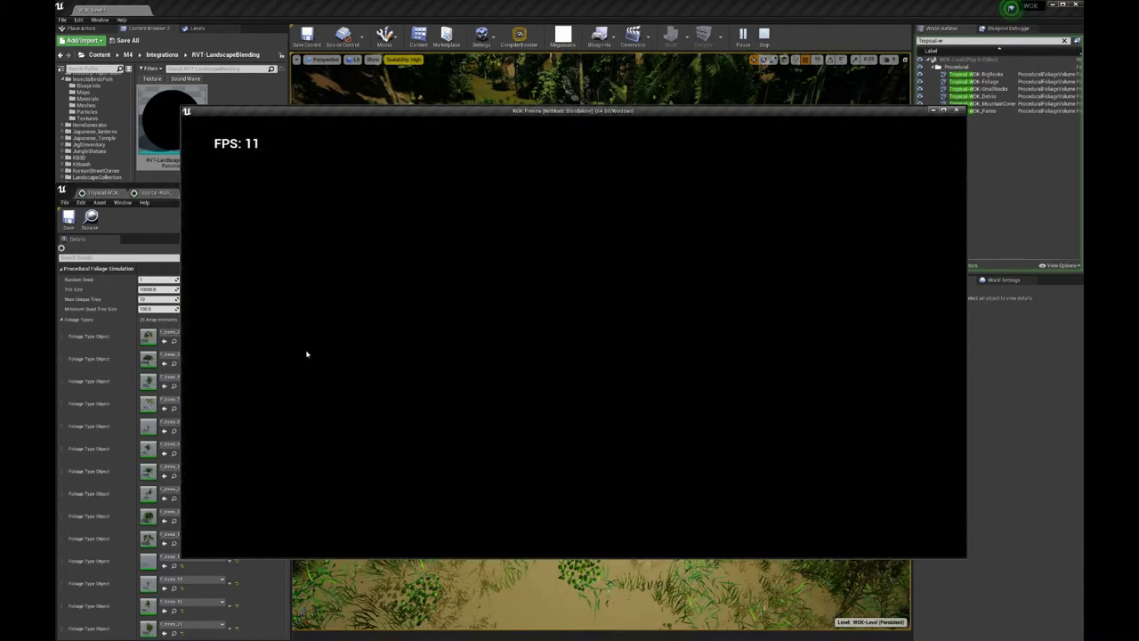
click(533, 363)
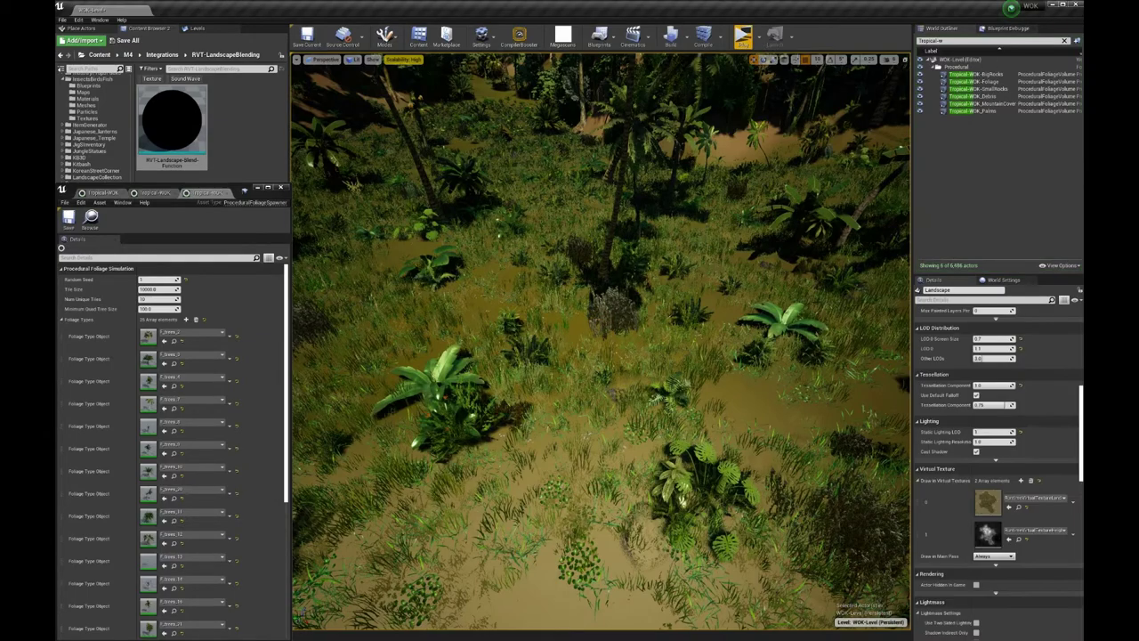
right_drag(601, 341, 516, 329)
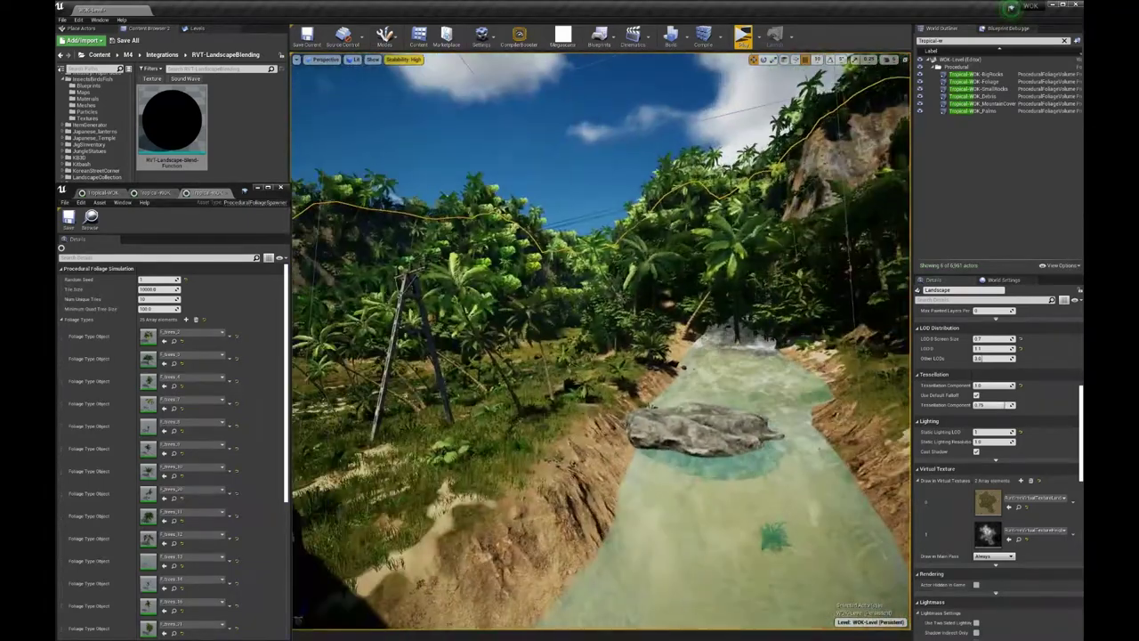